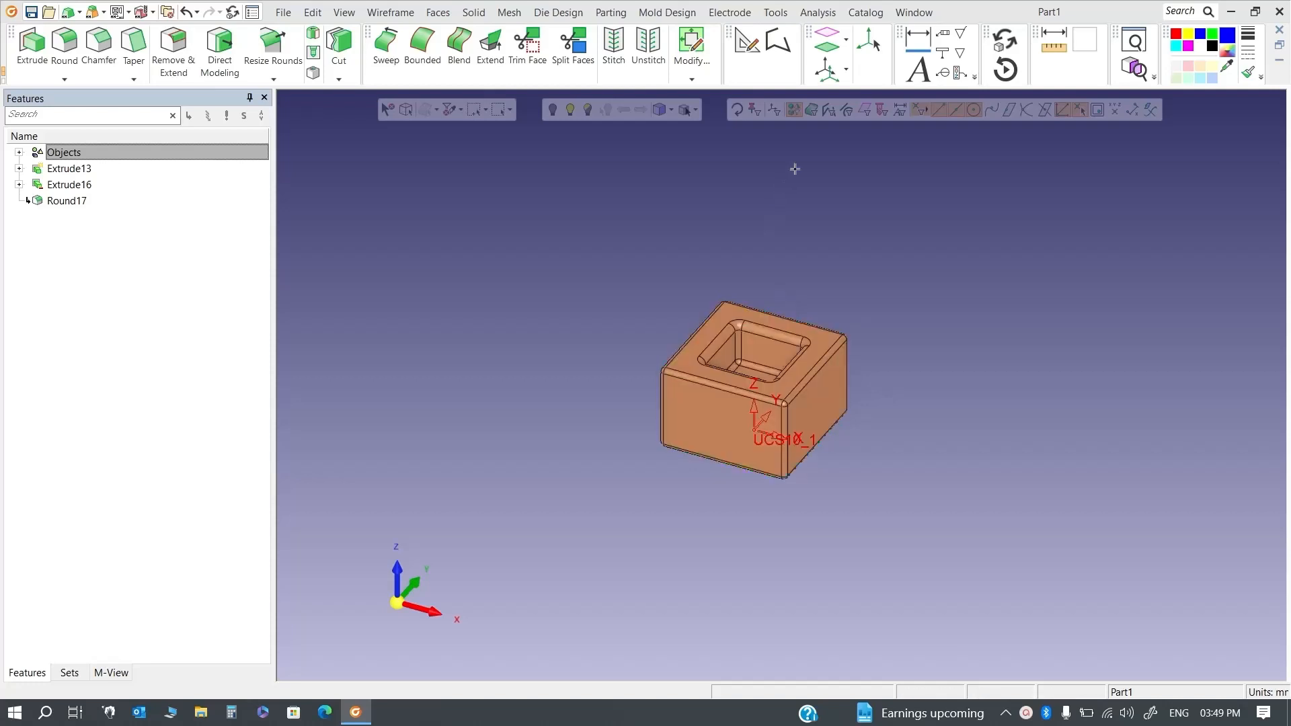
Restrict selection to faces and select the block's top face and its +X side face
{"action": "left_click", "coordinate": [812, 111]}
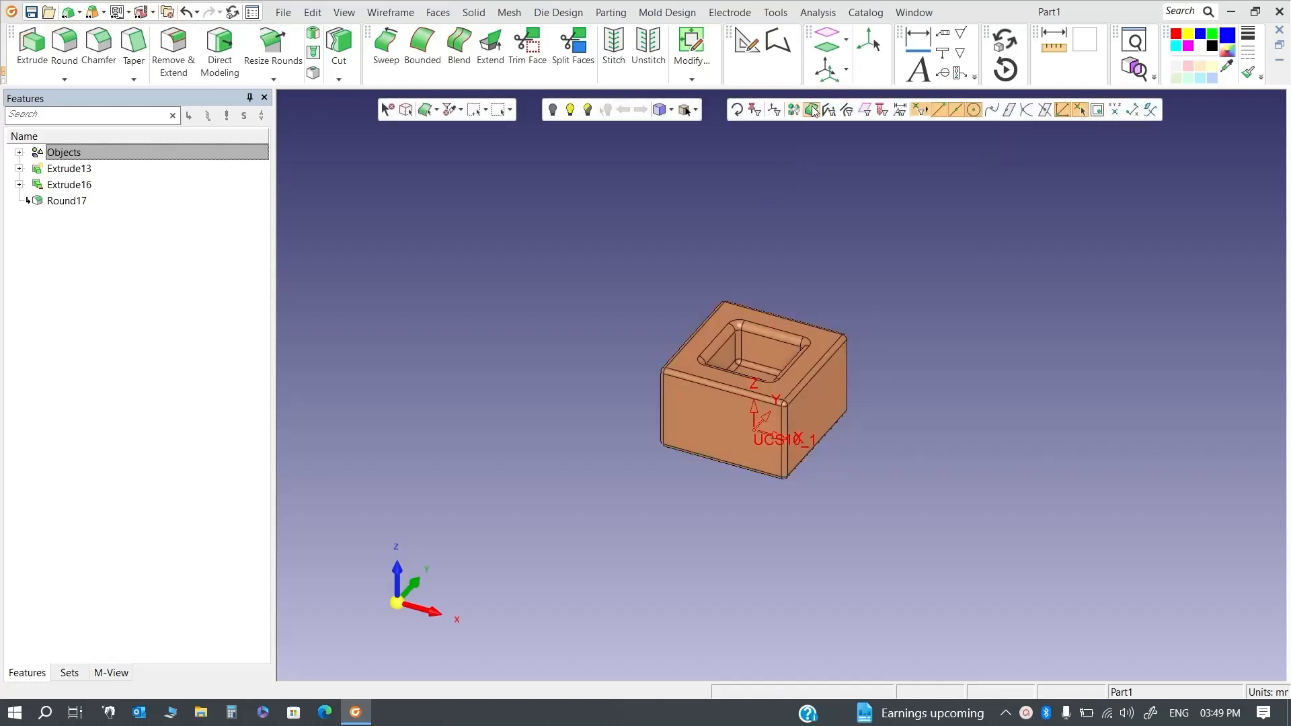
{"action": "left_click", "coordinate": [820, 339]}
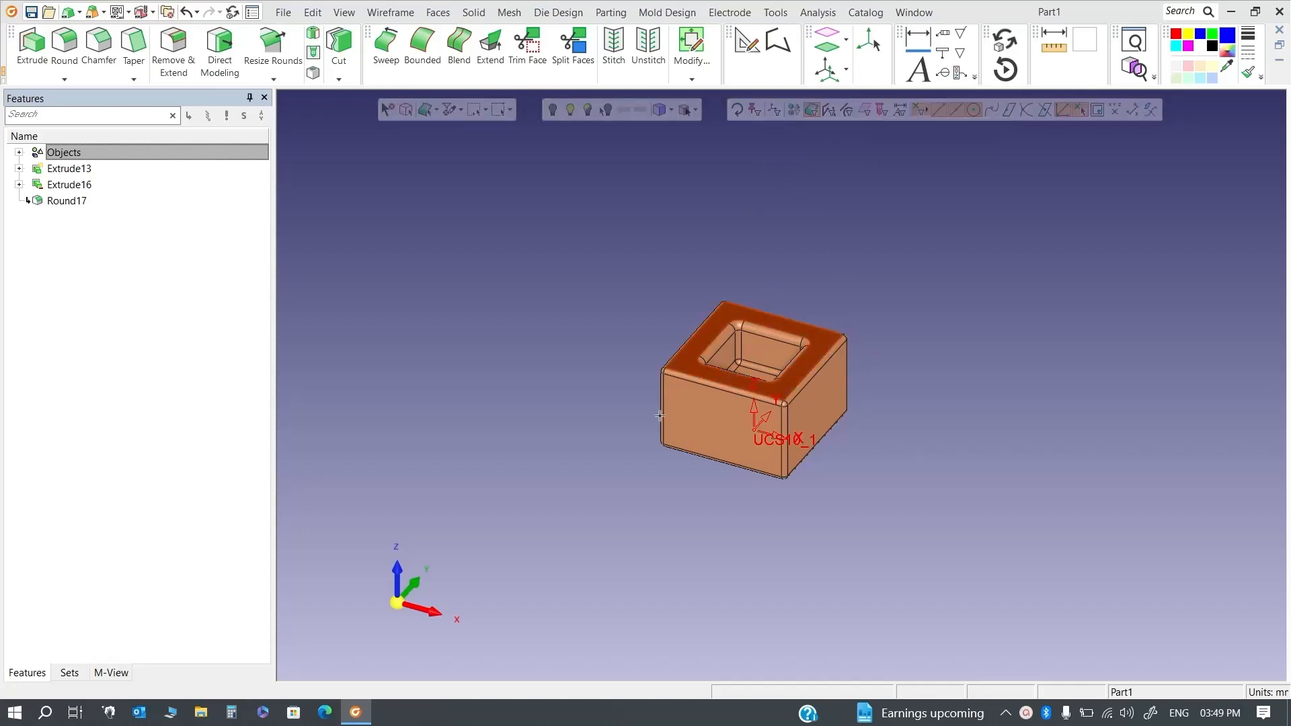
{"action": "left_click", "coordinate": [826, 404]}
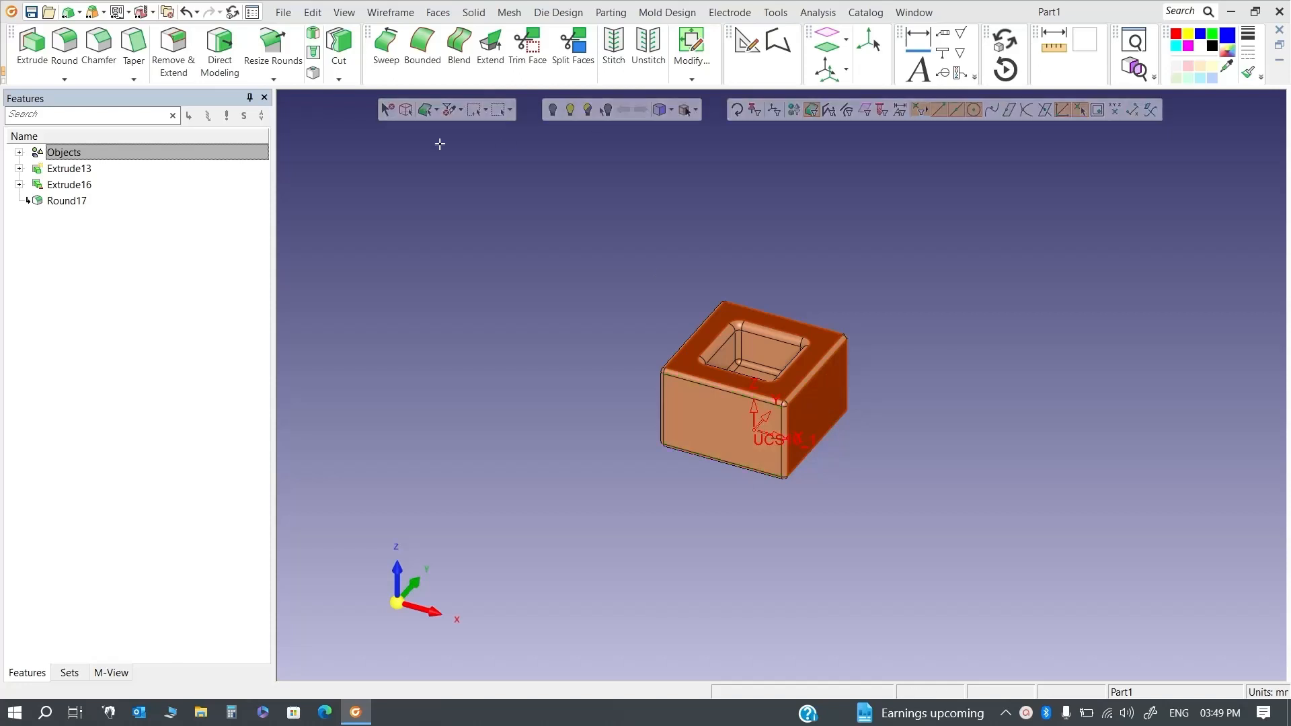
Switch the selection filter to objects and select the whole block
{"action": "left_click", "coordinate": [798, 115]}
{"action": "left_click", "coordinate": [818, 339]}
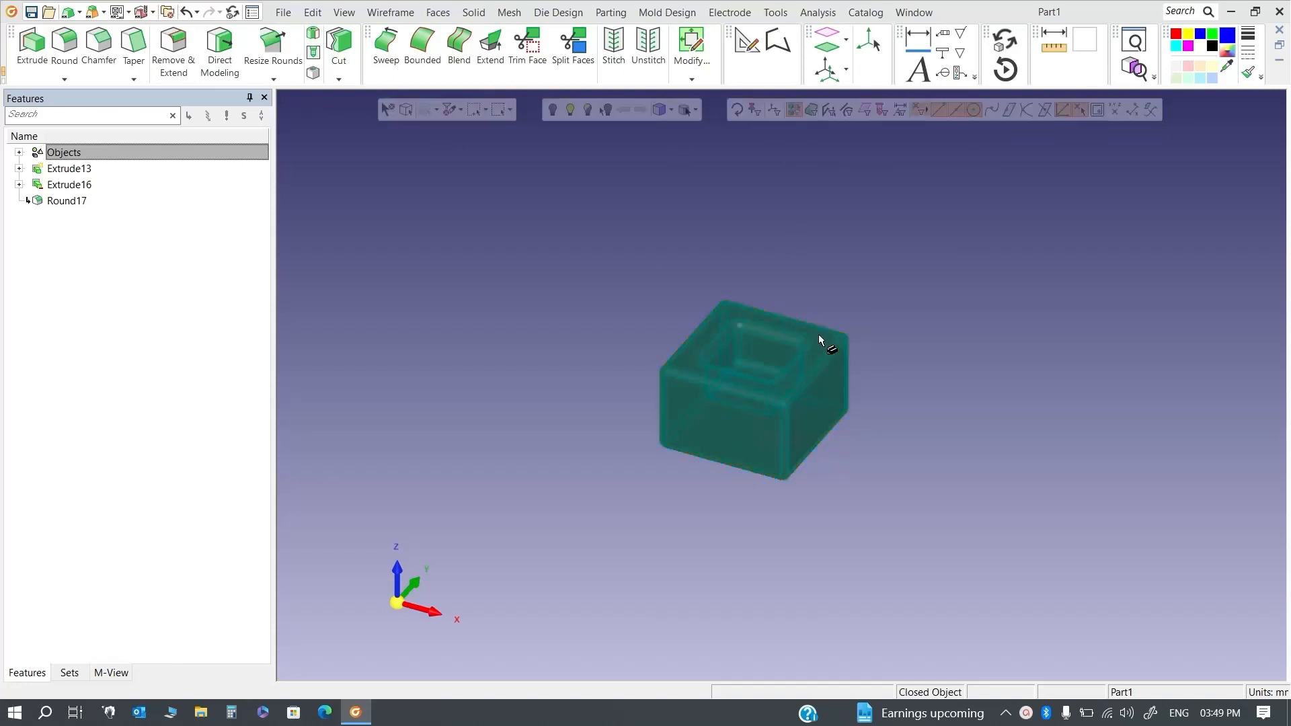
{"action": "left_click", "coordinate": [818, 339]}
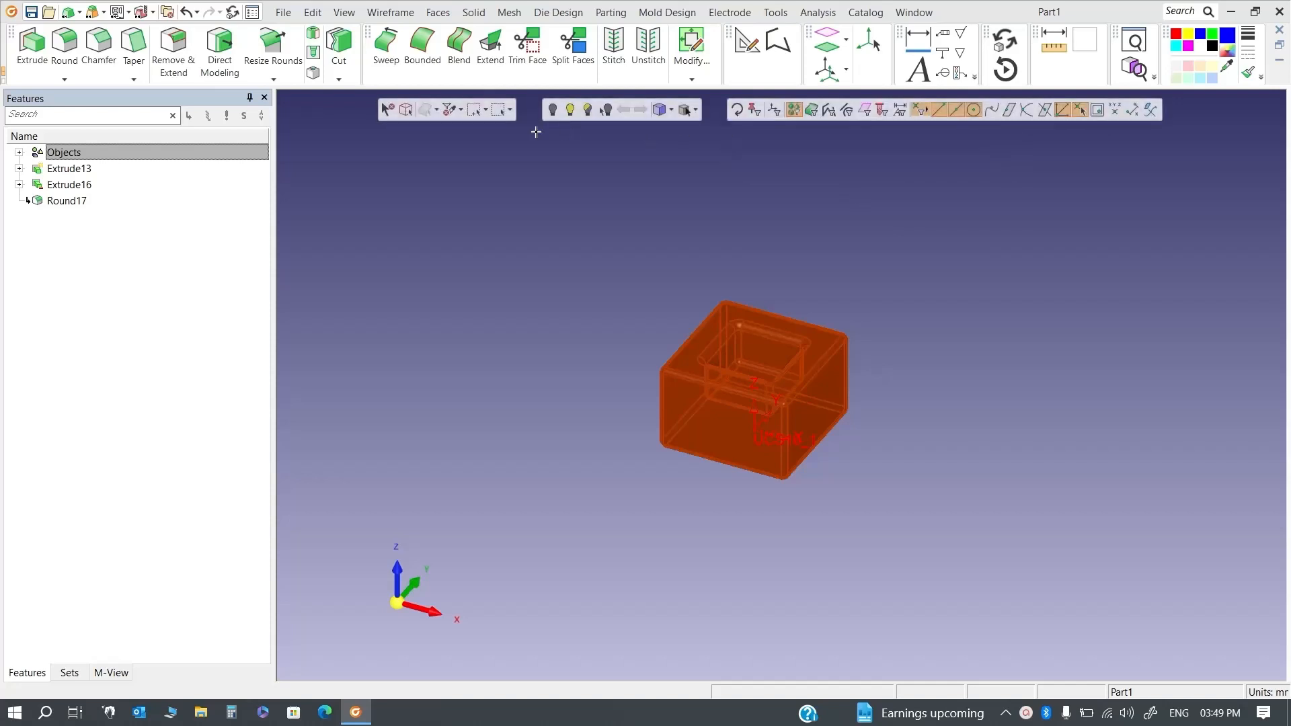
Restrict selection to sketches and composites, and clear the current selection
{"action": "left_click", "coordinate": [833, 113]}
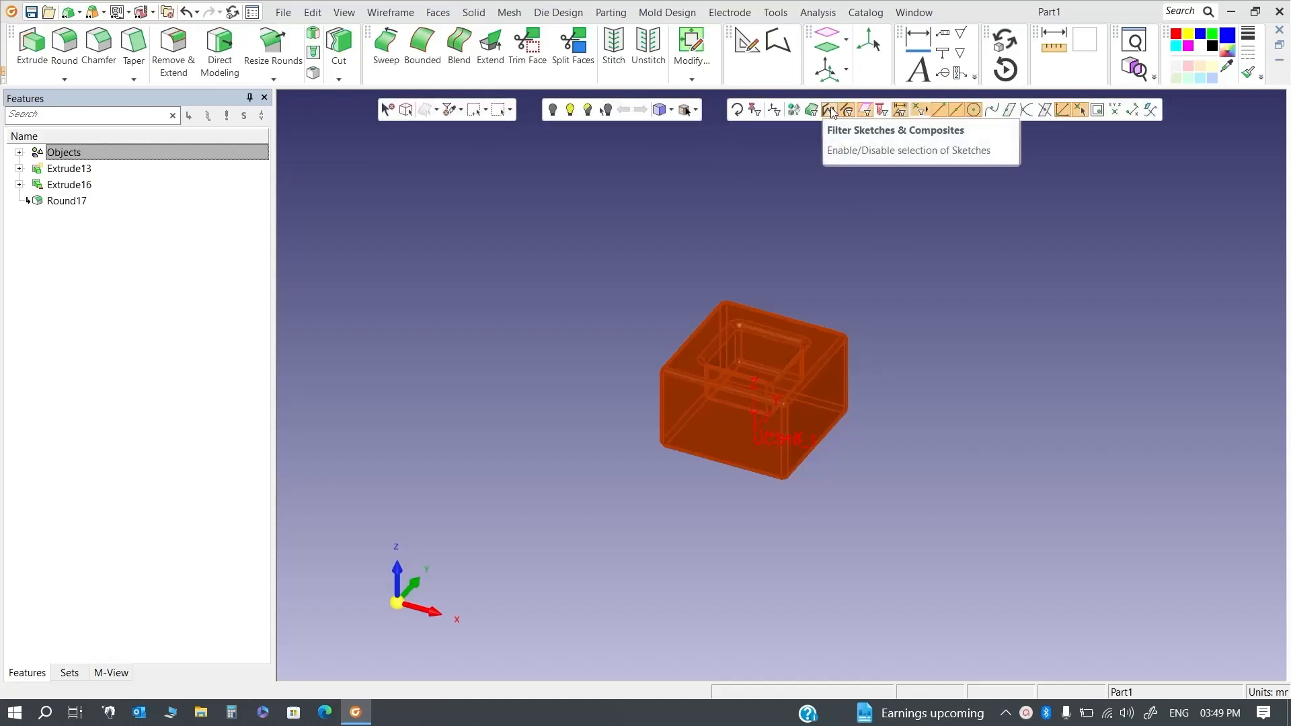
{"action": "left_click", "coordinate": [831, 112]}
{"action": "left_click", "coordinate": [390, 113]}
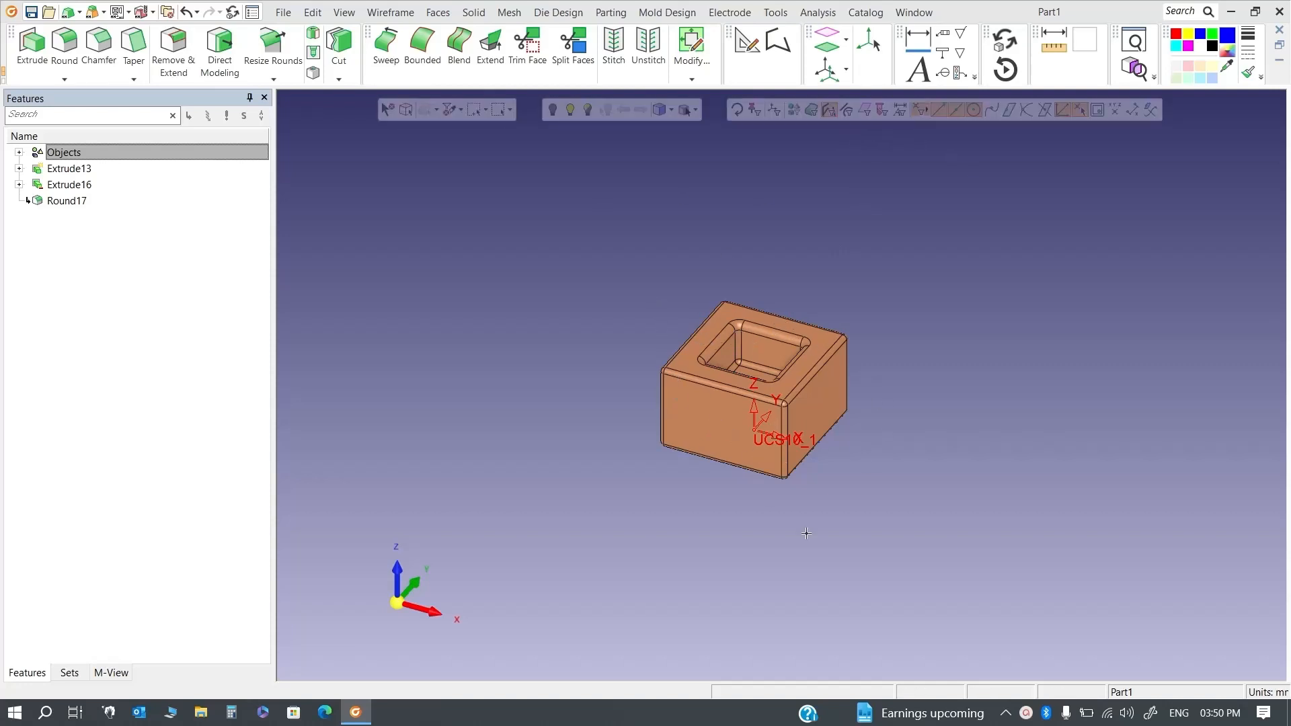
Try the datum and object selection filters, and reset the filters to their defaults
{"action": "left_click", "coordinate": [847, 111]}
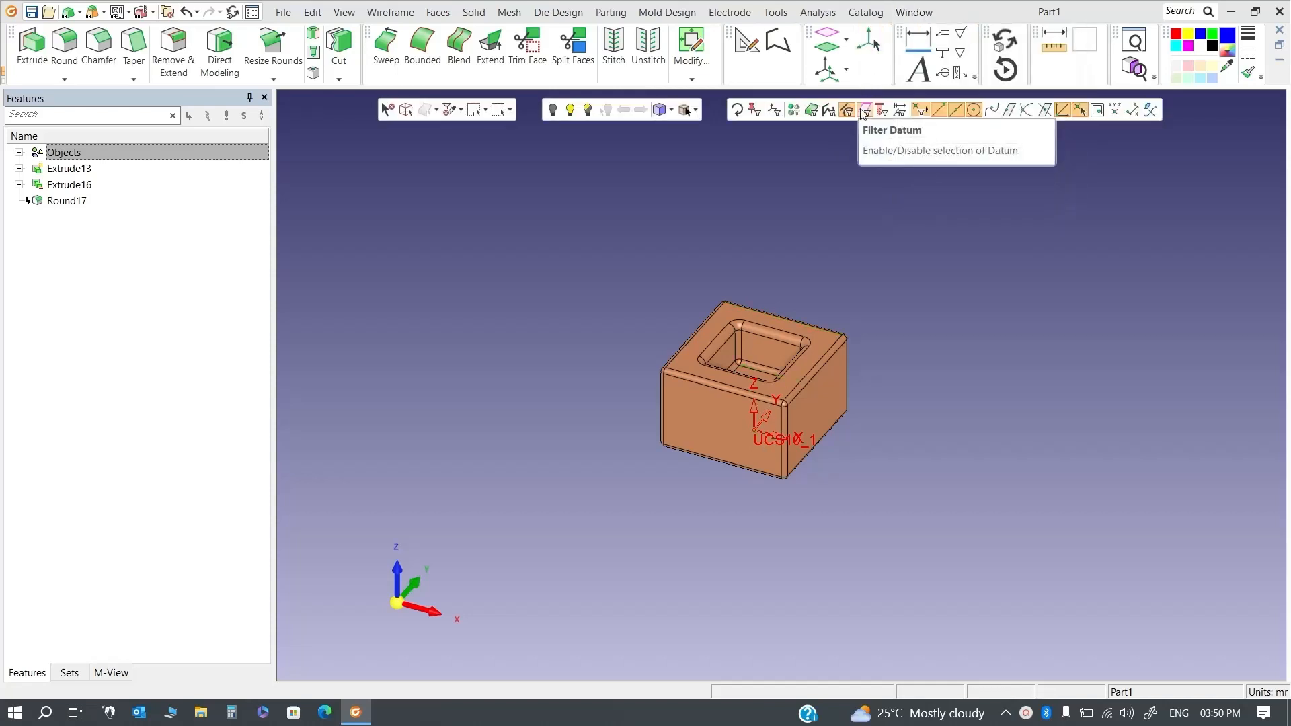
{"action": "left_click", "coordinate": [864, 112]}
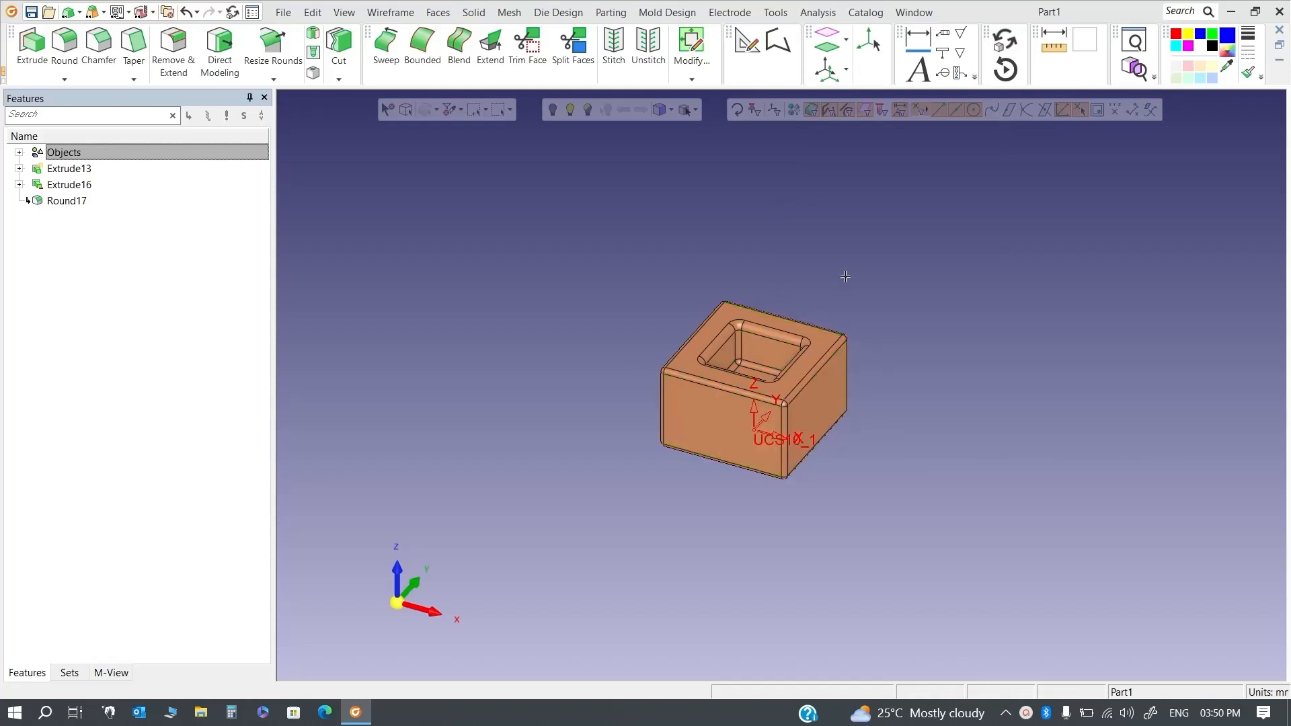
{"action": "left_click", "coordinate": [795, 110]}
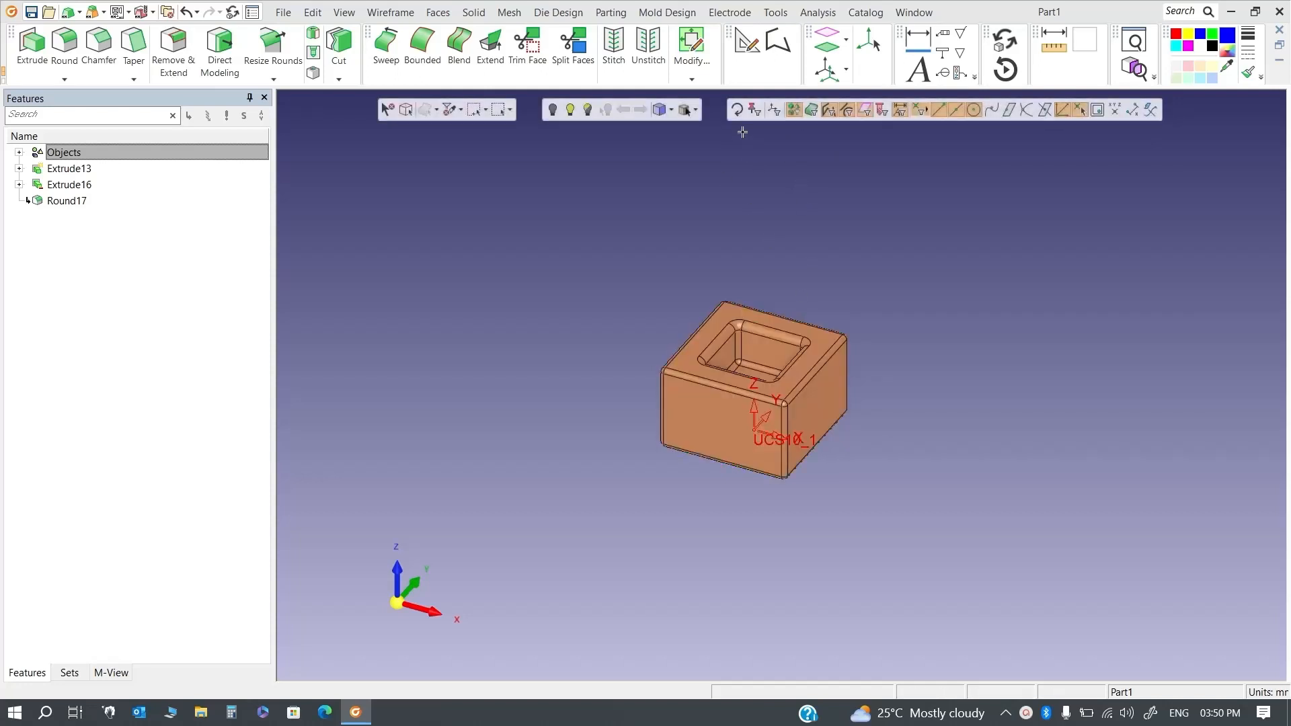
{"action": "left_click", "coordinate": [737, 110]}
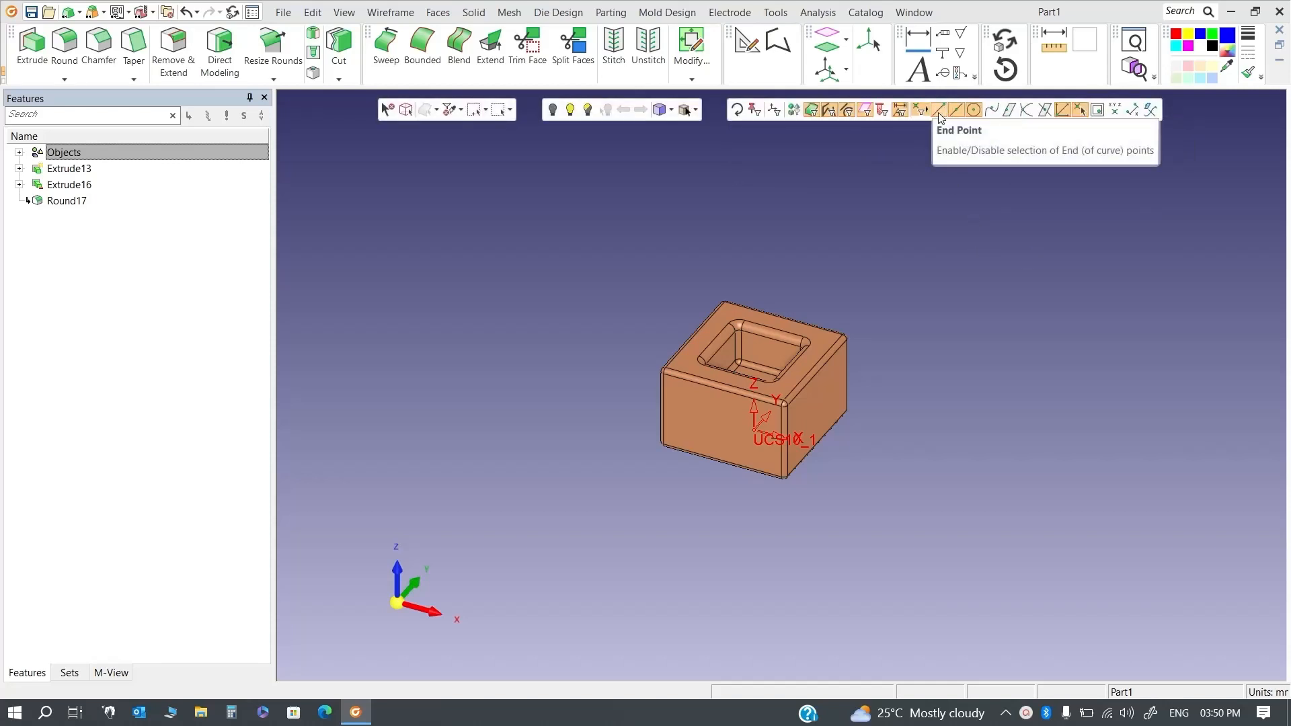
Restrict point selection to end points, and switch it to mid points only
{"action": "left_click", "coordinate": [939, 111]}
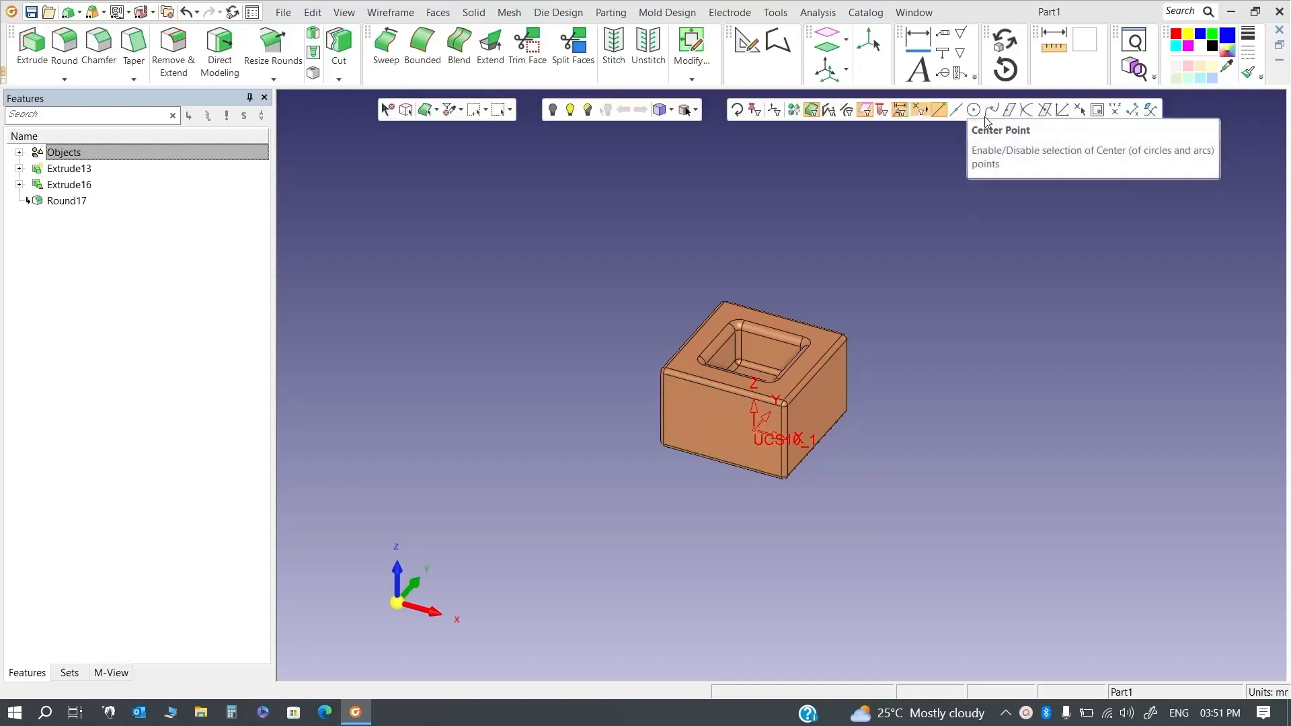
{"action": "left_click", "coordinate": [957, 111]}
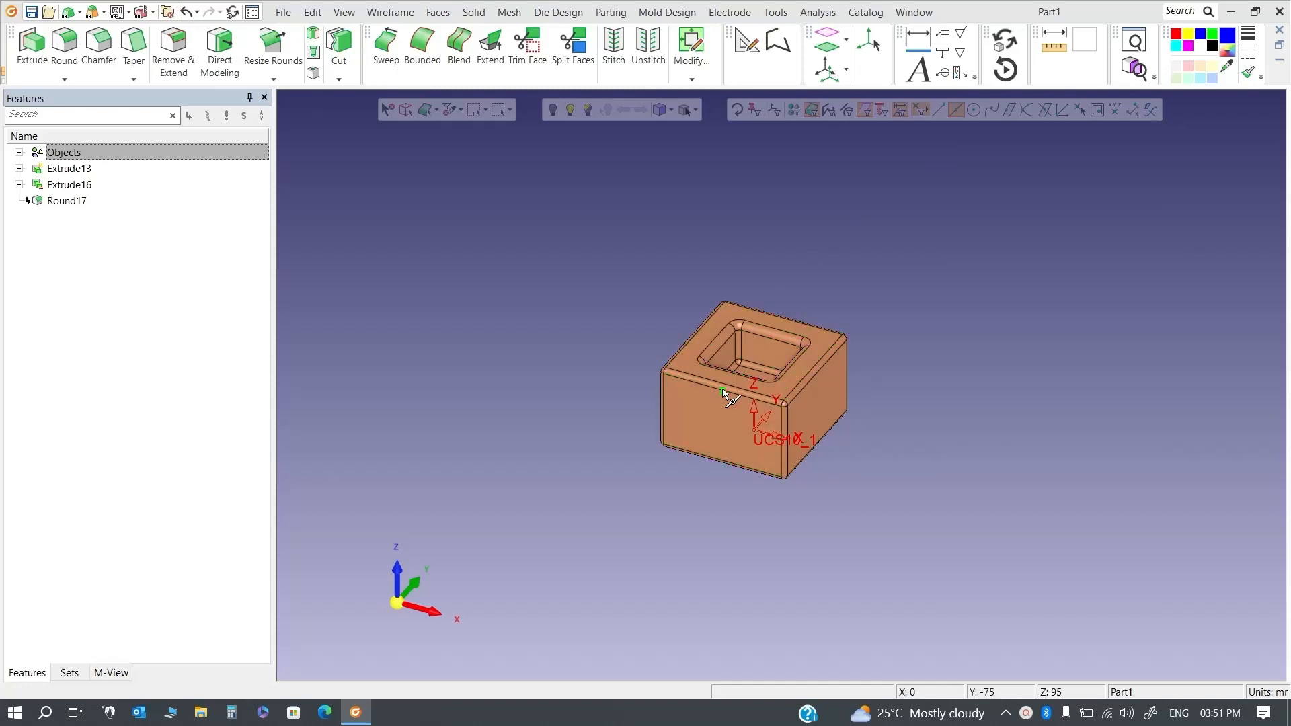
Measure the length of the block's upper front edge and clear the measurement
{"action": "left_click", "coordinate": [1055, 46]}
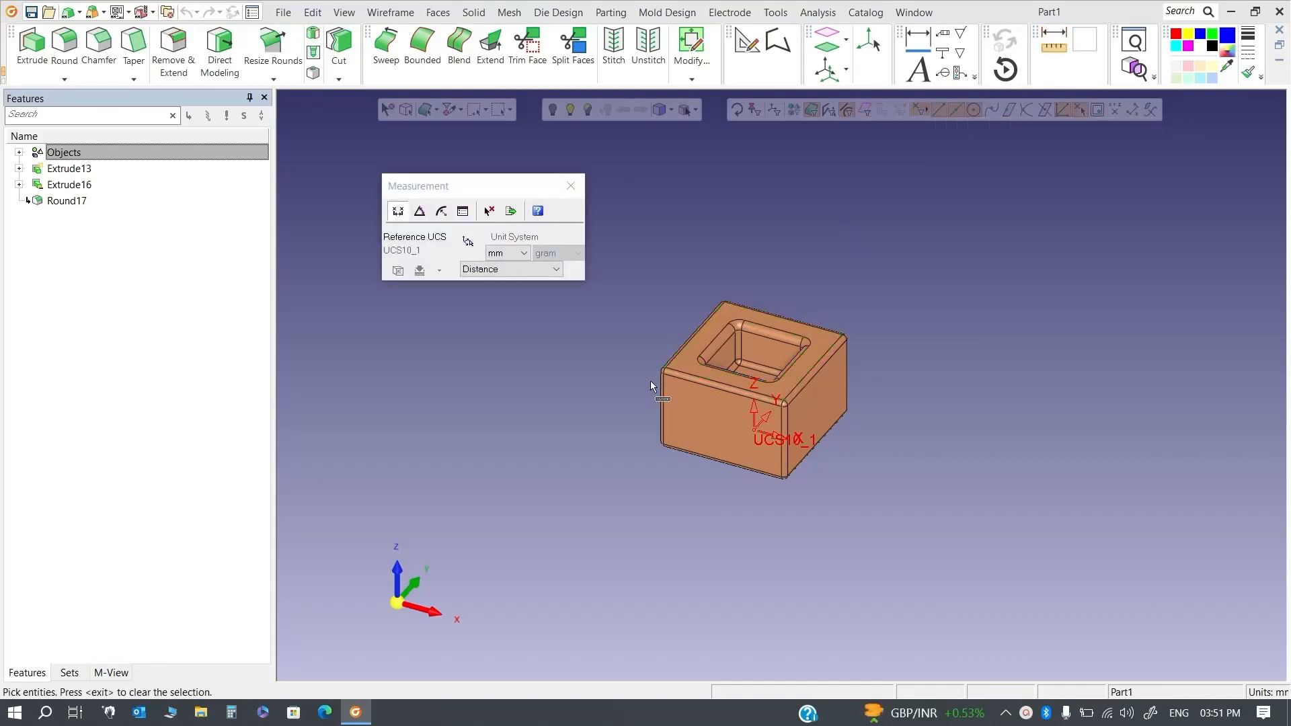
{"action": "left_click", "coordinate": [671, 374]}
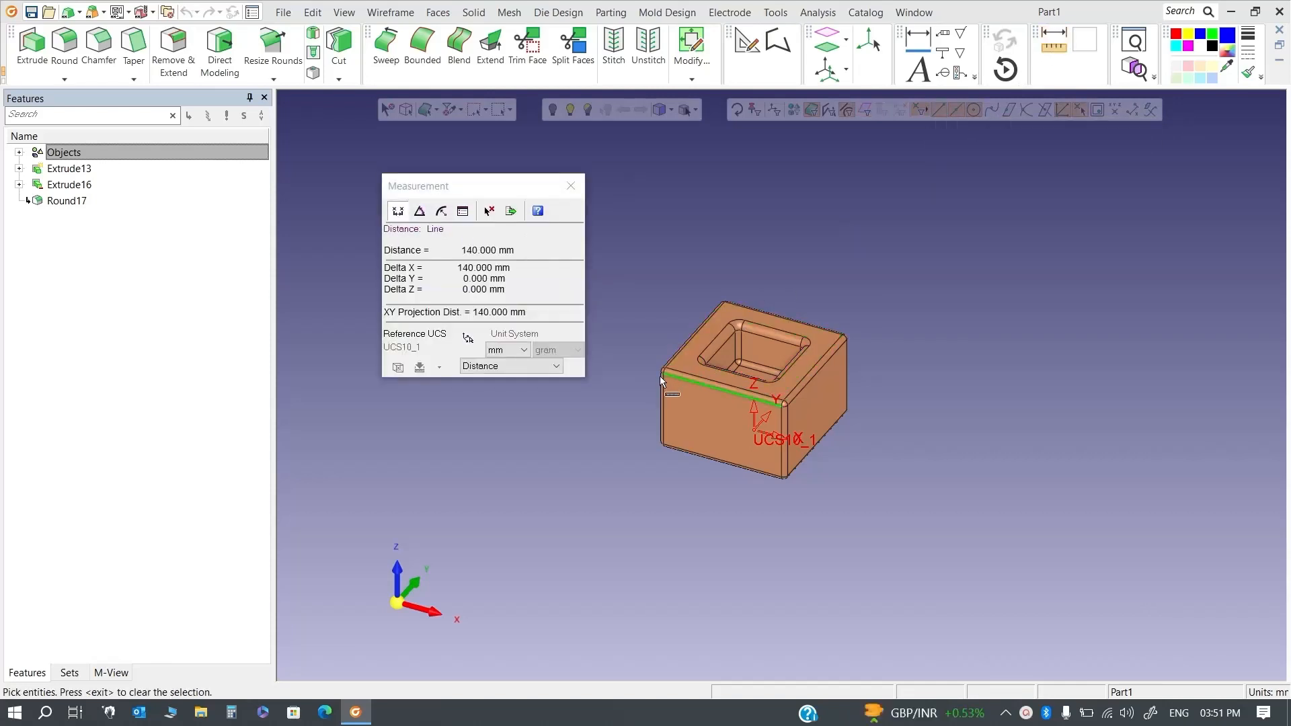
{"action": "left_click", "coordinate": [661, 377]}
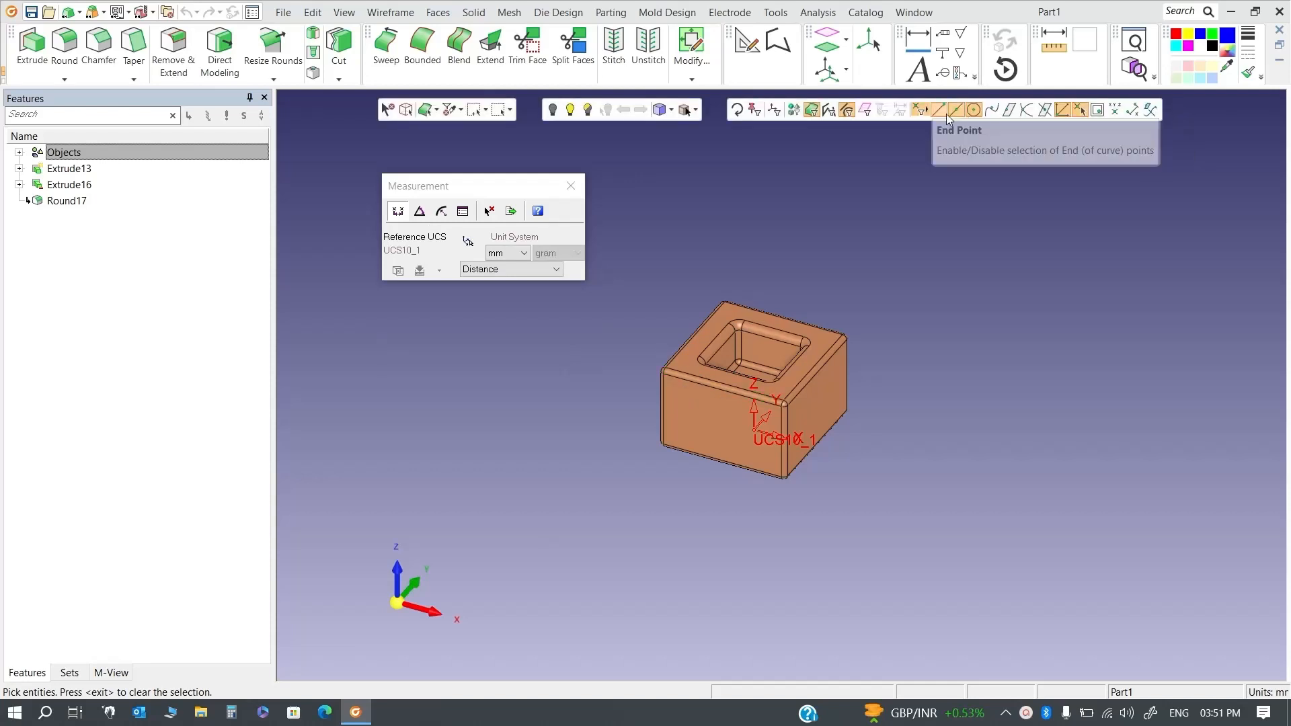
Measure from the upper front edge's -X end point to the midpoint of the +X upper edge, using end-point and mid-point filters
{"action": "left_click", "coordinate": [943, 115]}
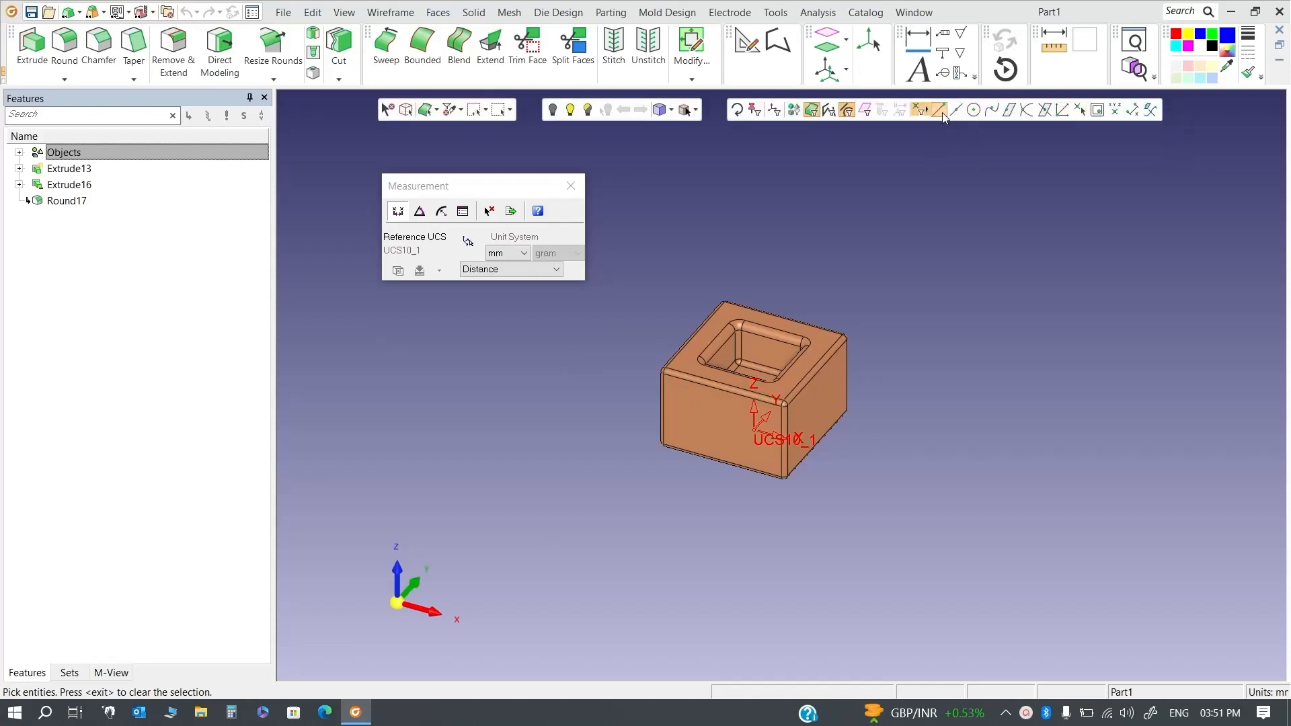
{"action": "left_click", "coordinate": [671, 375]}
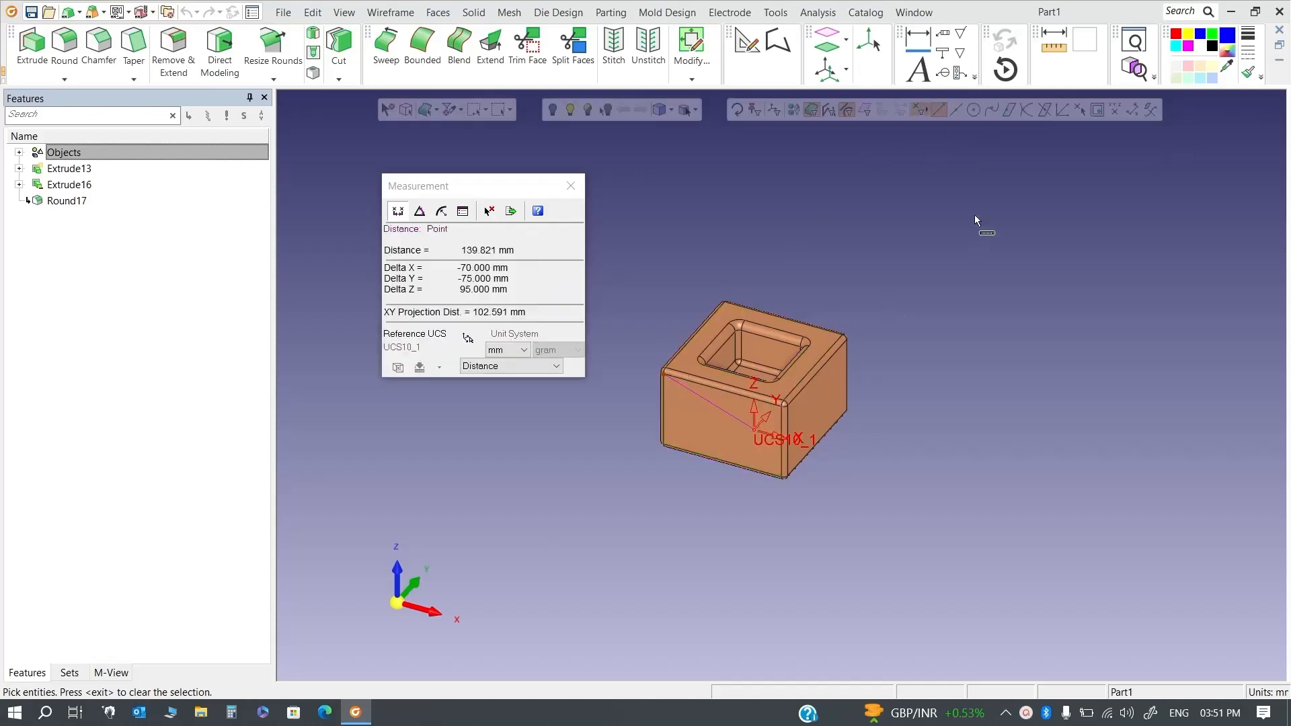
{"action": "left_click", "coordinate": [820, 371]}
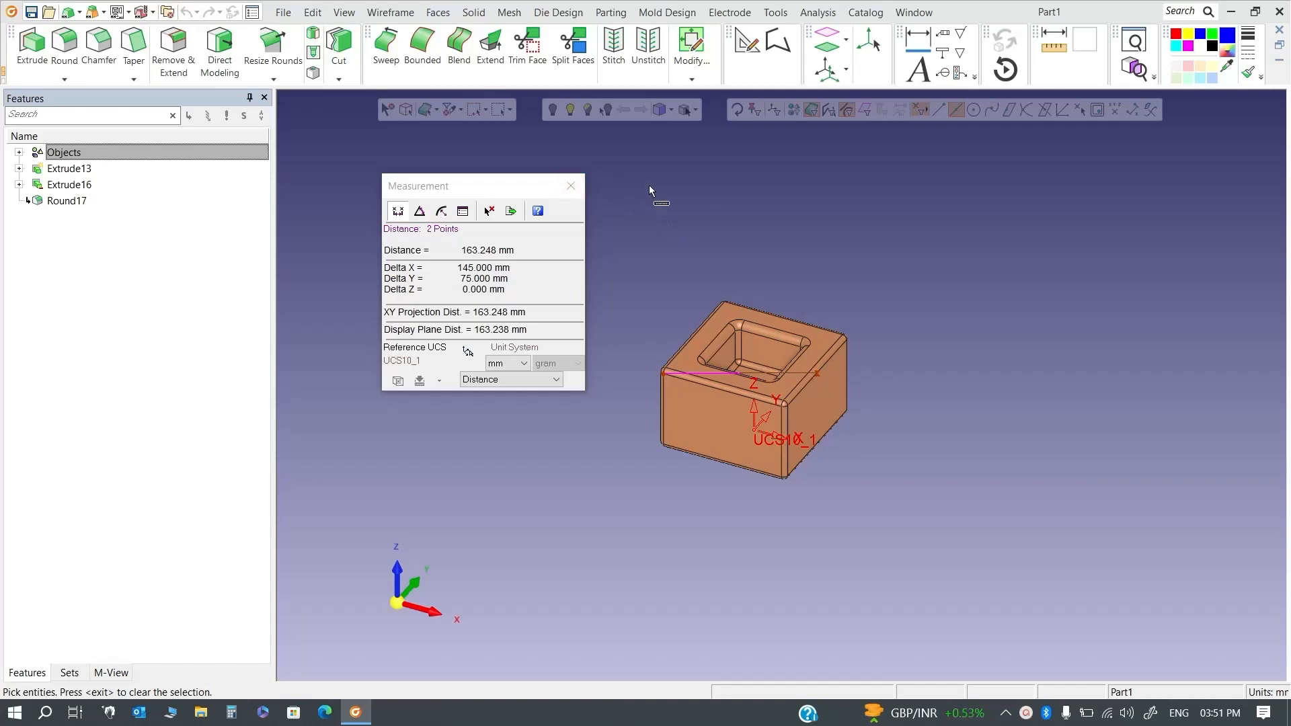
{"action": "left_click", "coordinate": [569, 188]}
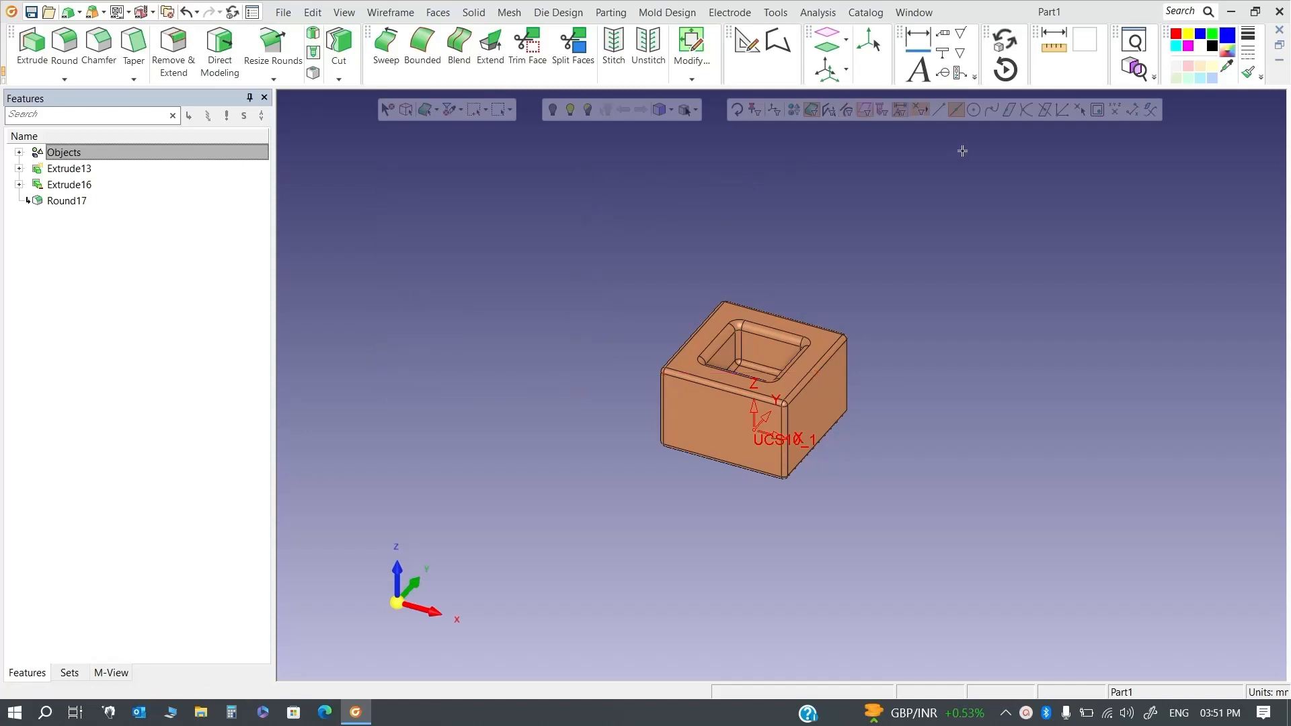
Restrict point selection to center points, select the pocket's floor face, and clear the selection
{"action": "left_click", "coordinate": [973, 110]}
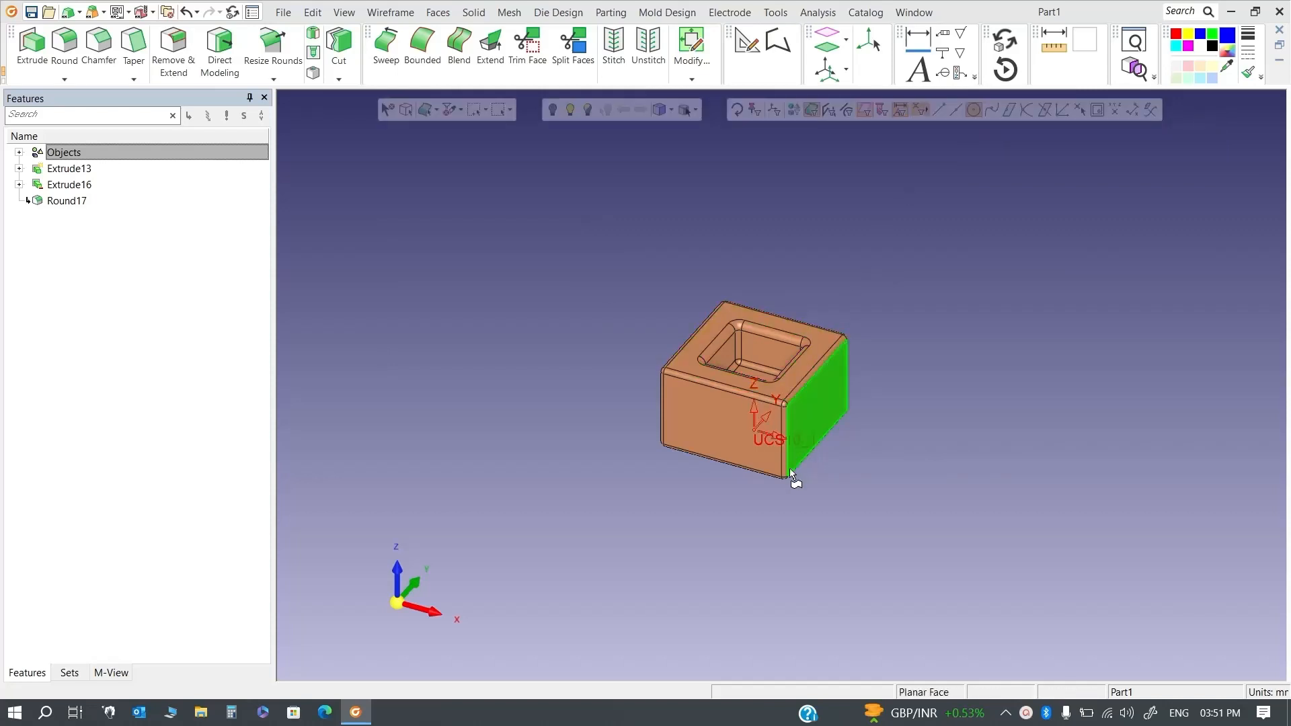
{"action": "middle_click_drag", "start_coordinate": [762, 386], "coordinate": [752, 357]}
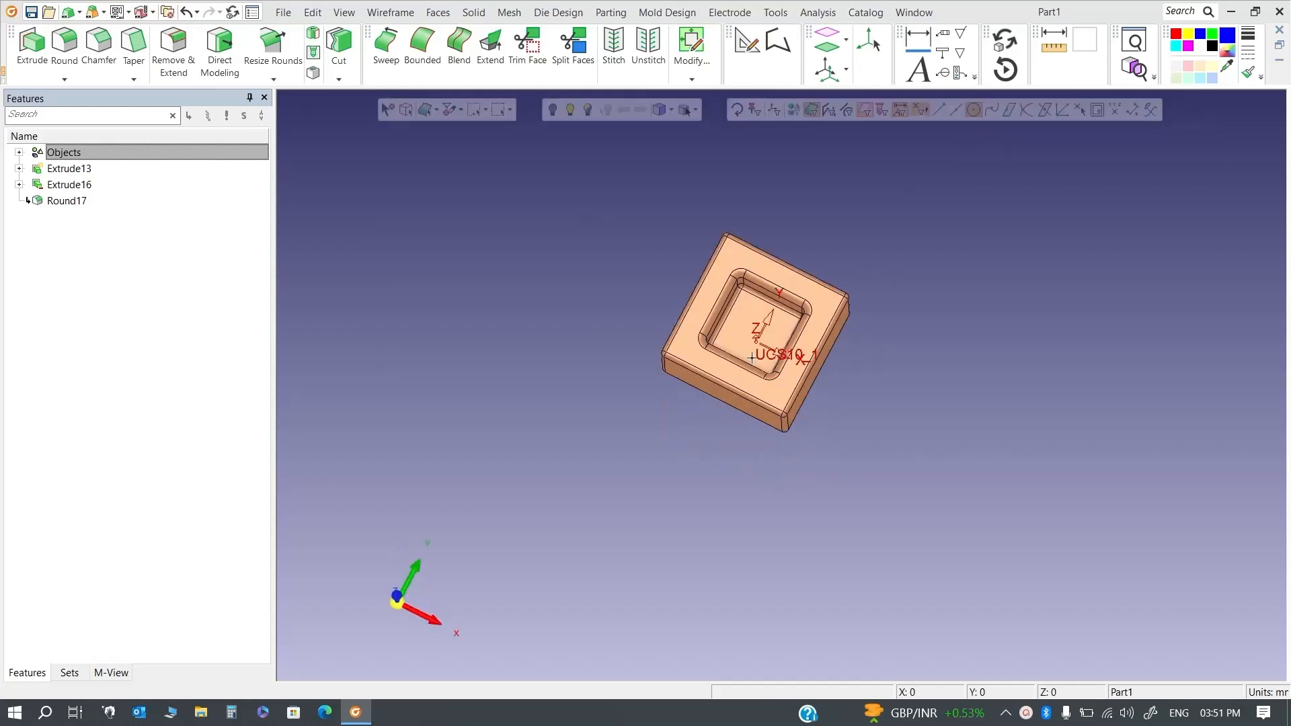
{"action": "left_click", "coordinate": [758, 348]}
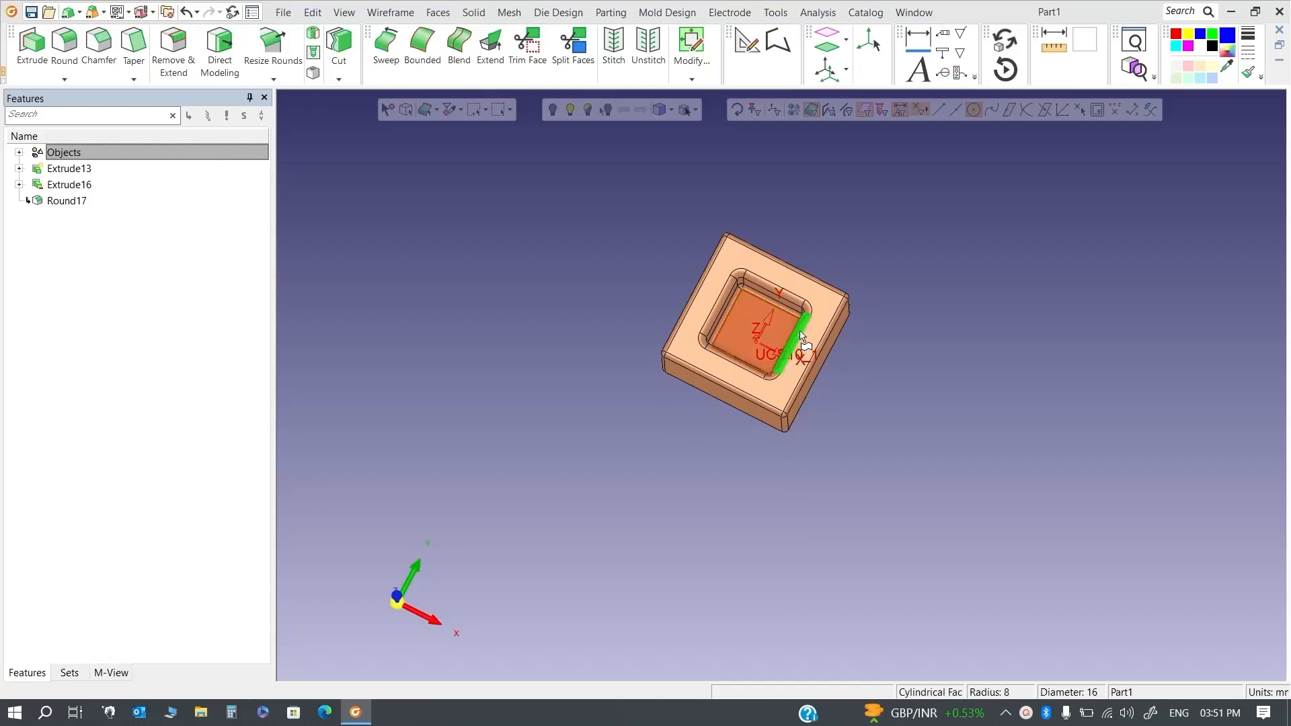
{"action": "left_click", "coordinate": [388, 110]}
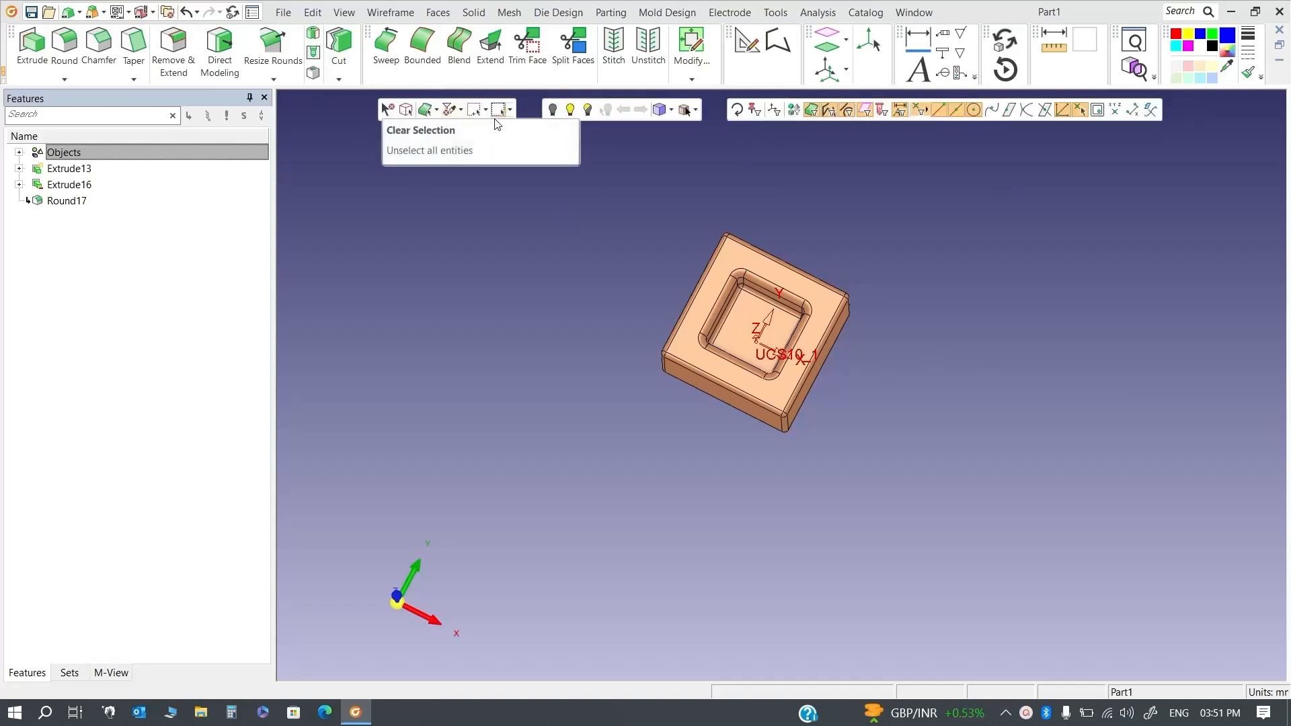
Select the block's top and front faces and clear the selection
{"action": "left_click", "coordinate": [763, 267]}
{"action": "middle_click_drag", "start_coordinate": [777, 385], "coordinate": [763, 341]}
{"action": "left_click", "coordinate": [721, 377]}
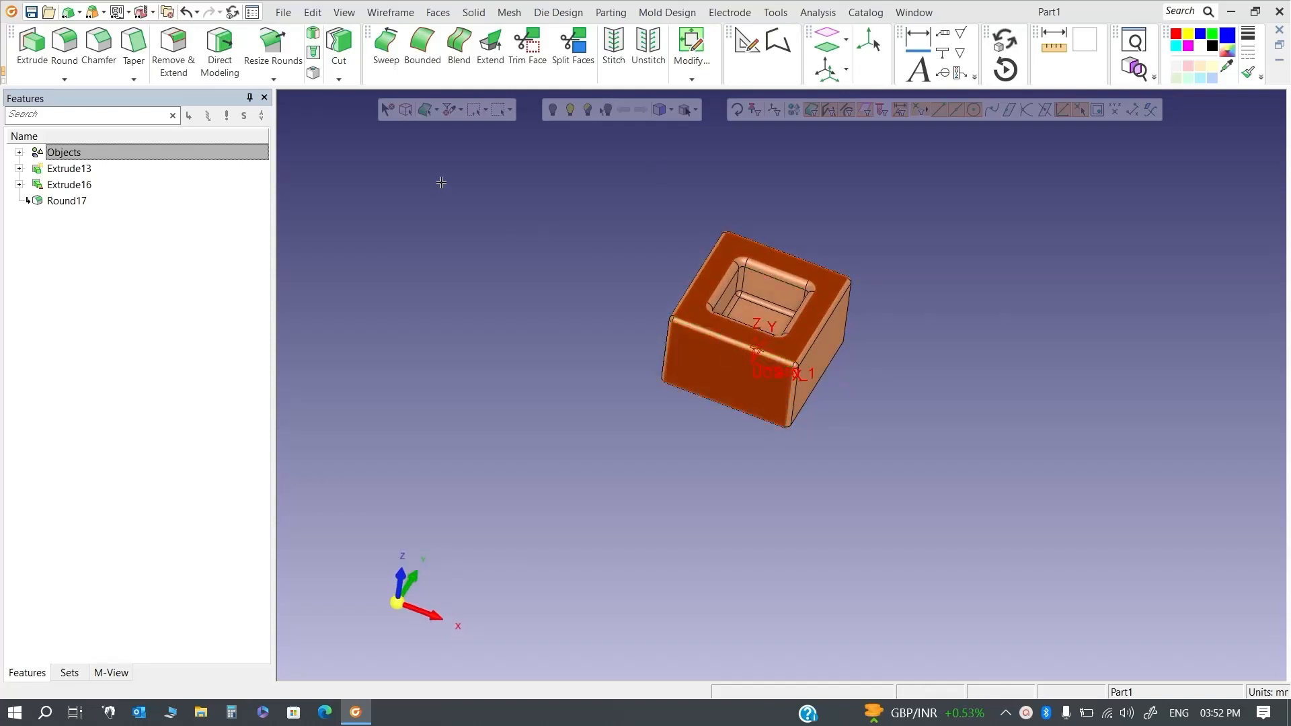
{"action": "left_click", "coordinate": [389, 111]}
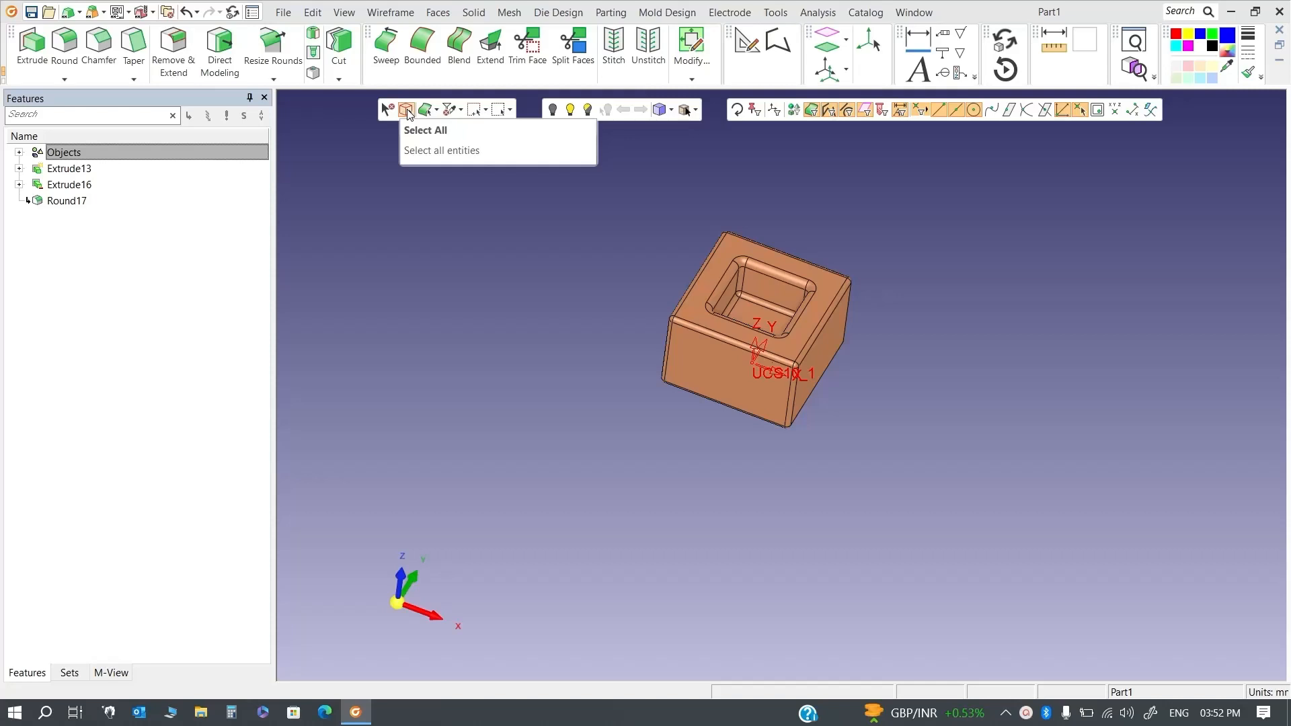
Select all entities with face selection enabled, and repeat it with the face filter disabled
{"action": "left_click", "coordinate": [406, 110]}
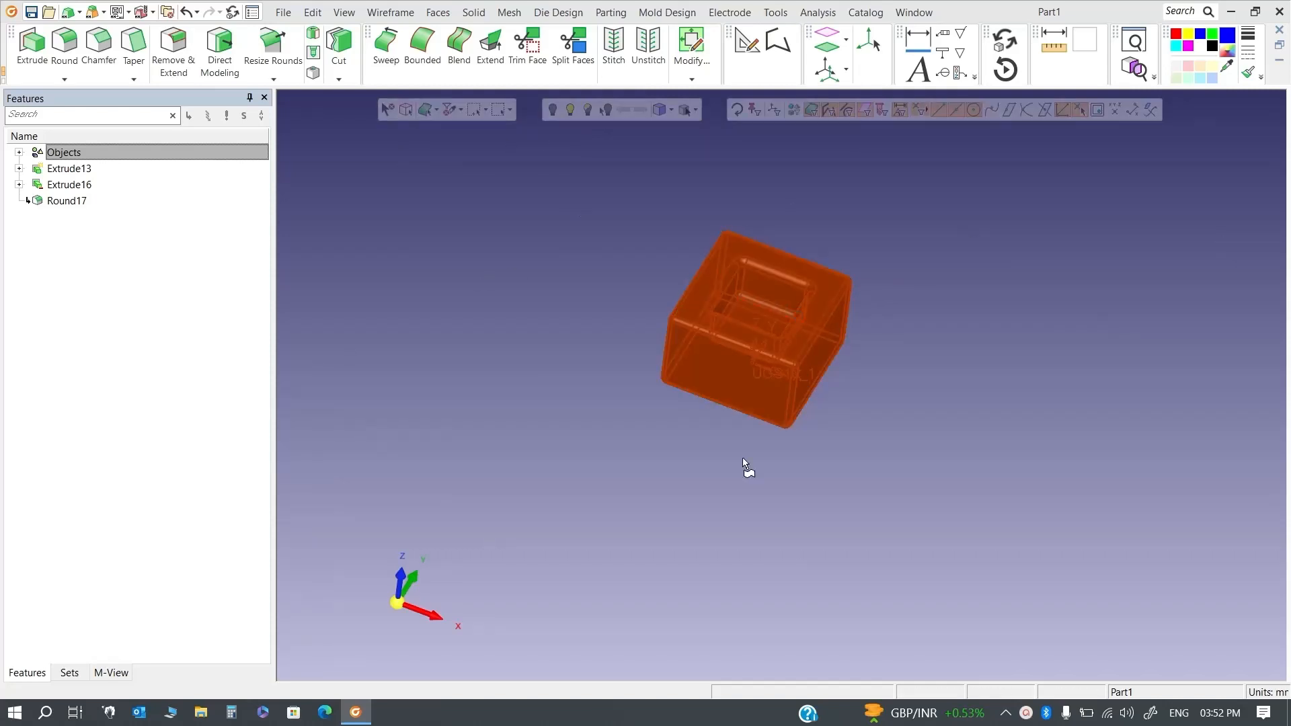
{"action": "left_click", "coordinate": [389, 109]}
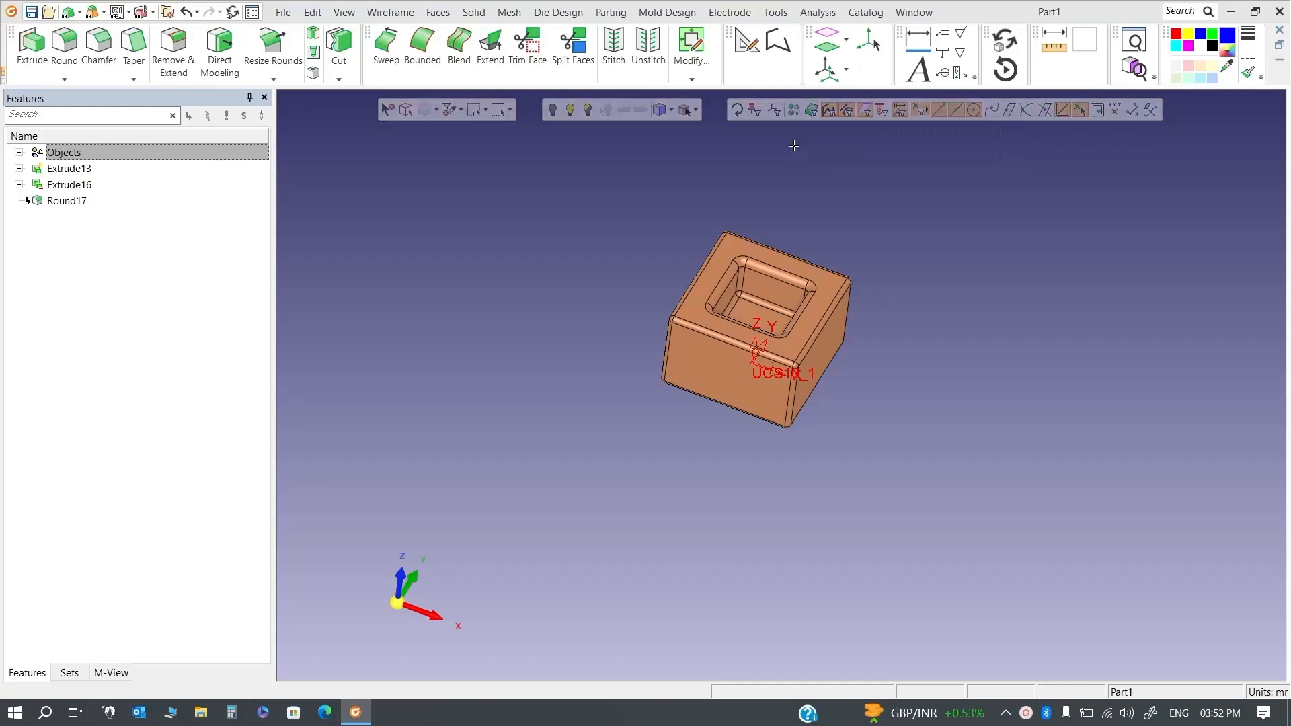
{"action": "left_click", "coordinate": [405, 110]}
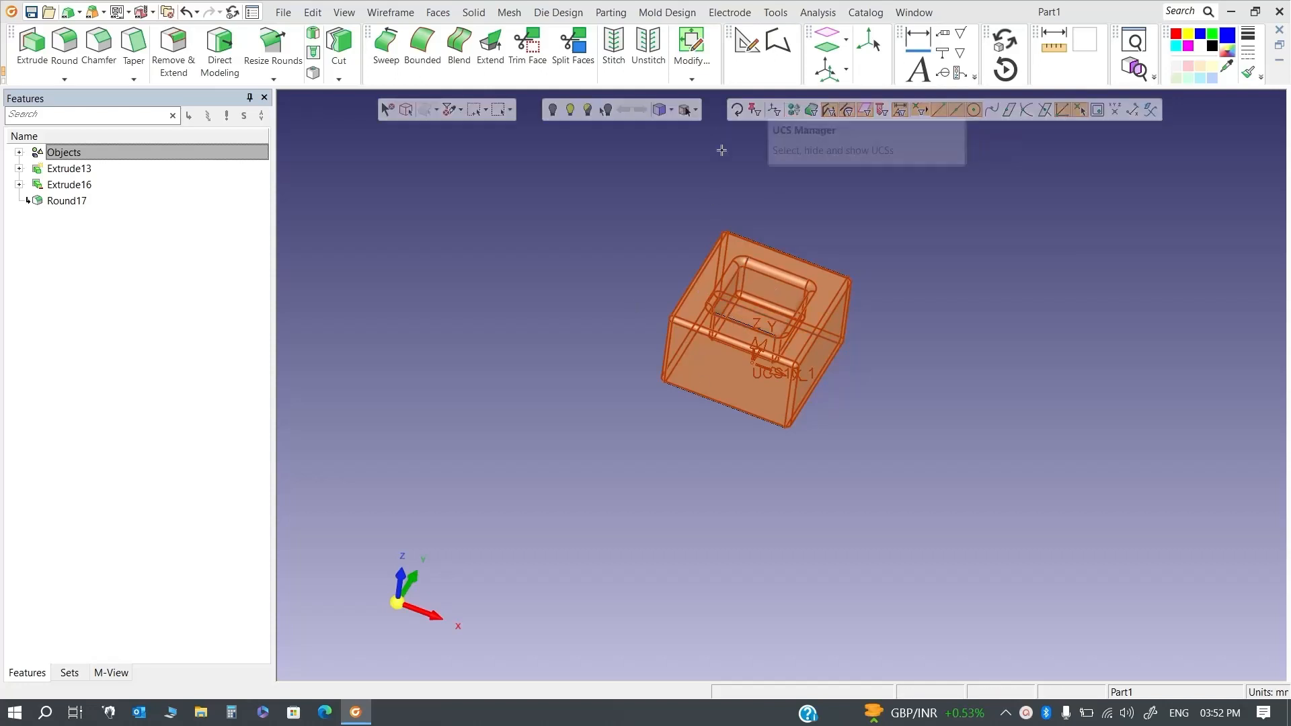
Enable object selection, select all entities, and clear the selection
{"action": "left_click", "coordinate": [809, 114]}
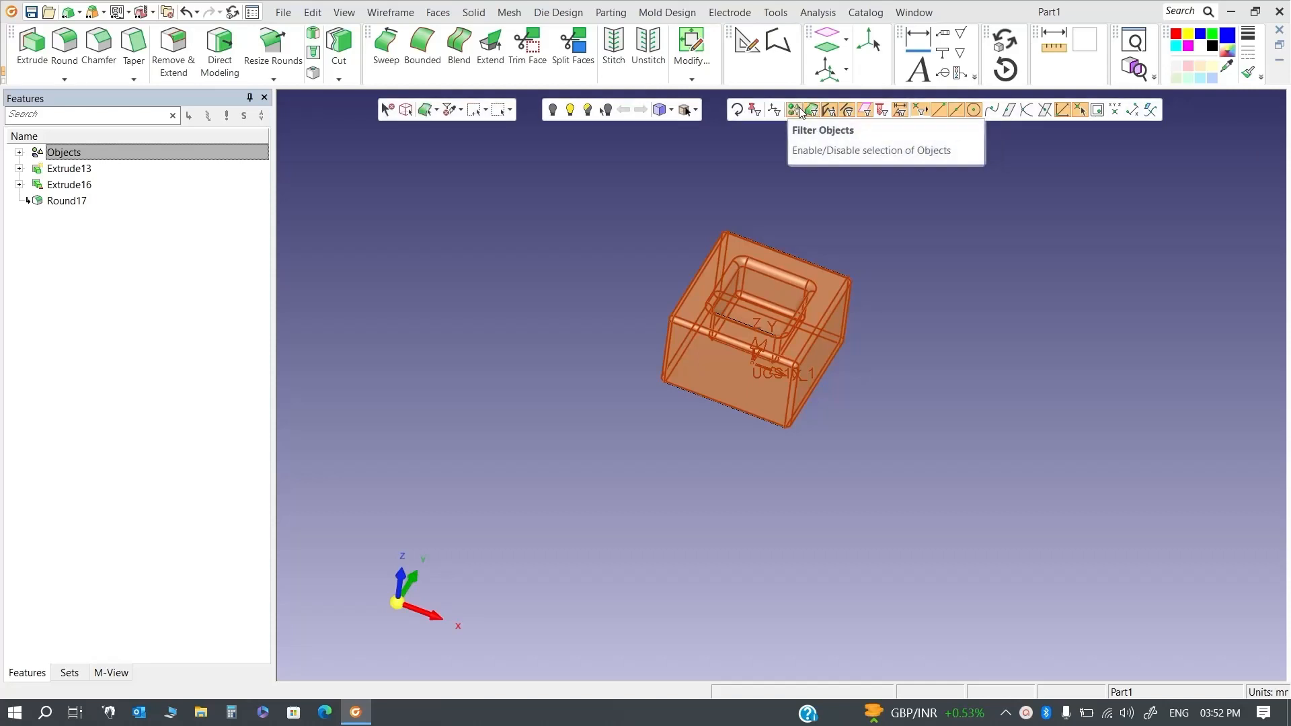
{"action": "left_click", "coordinate": [799, 110]}
{"action": "left_click", "coordinate": [407, 111]}
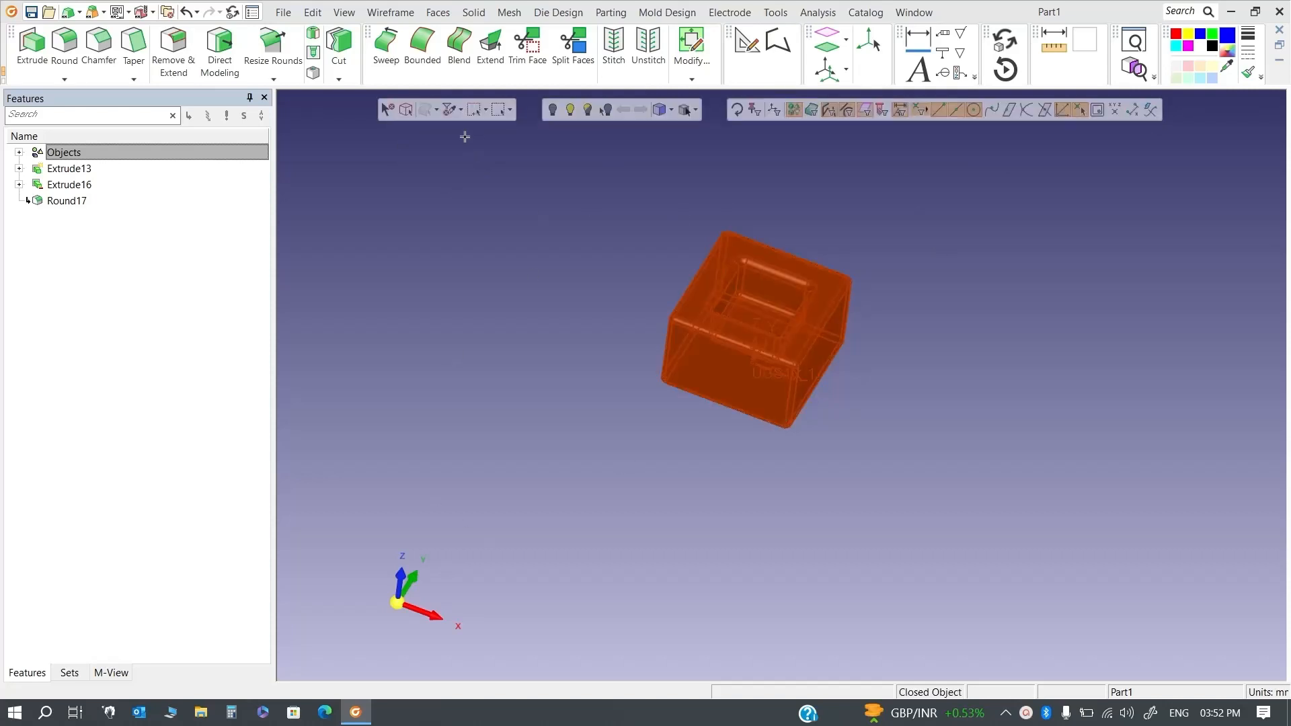
{"action": "left_click", "coordinate": [388, 110]}
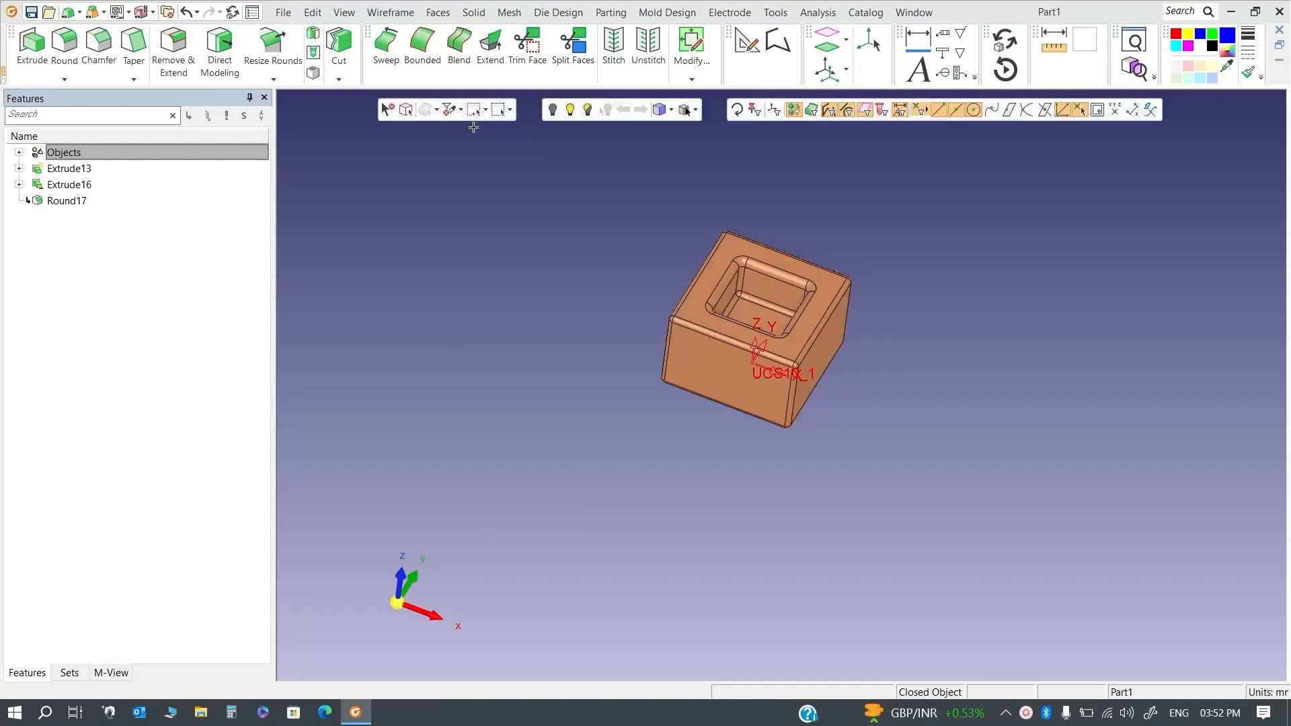
{"action": "left_click", "coordinate": [460, 110]}
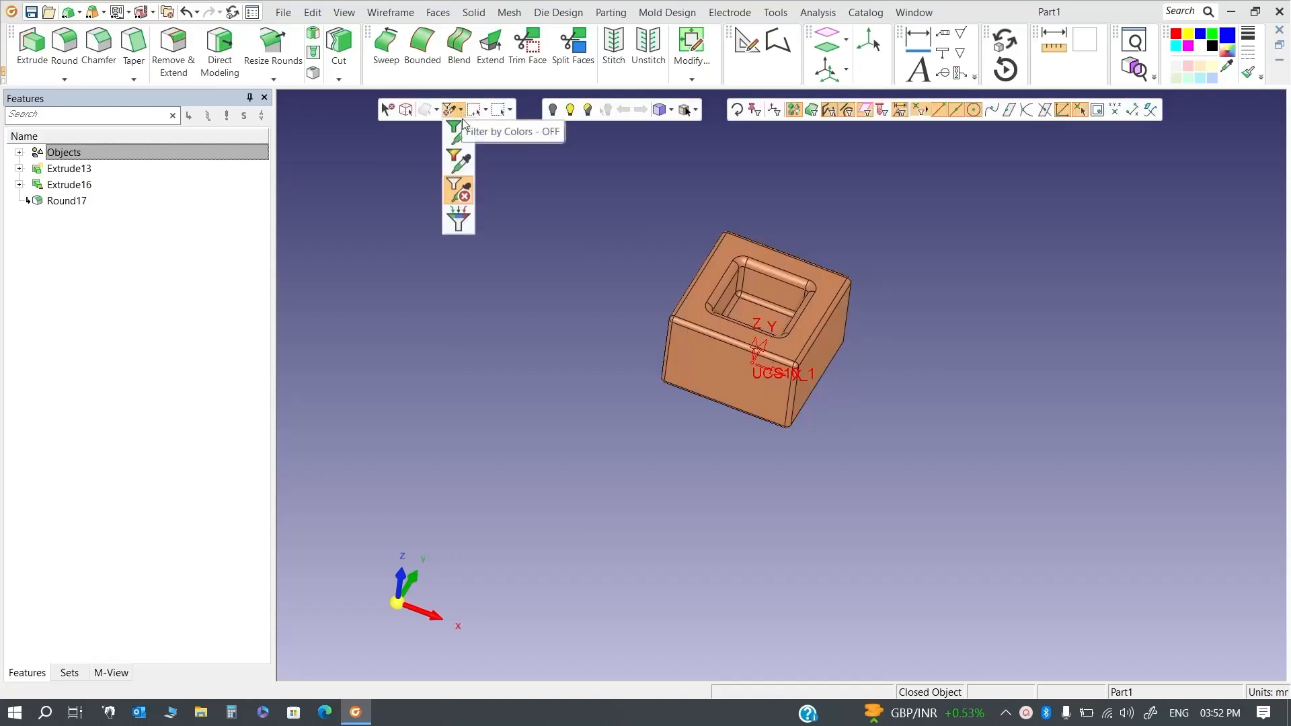
{"action": "left_click", "coordinate": [679, 202]}
{"action": "left_click", "coordinate": [462, 111]}
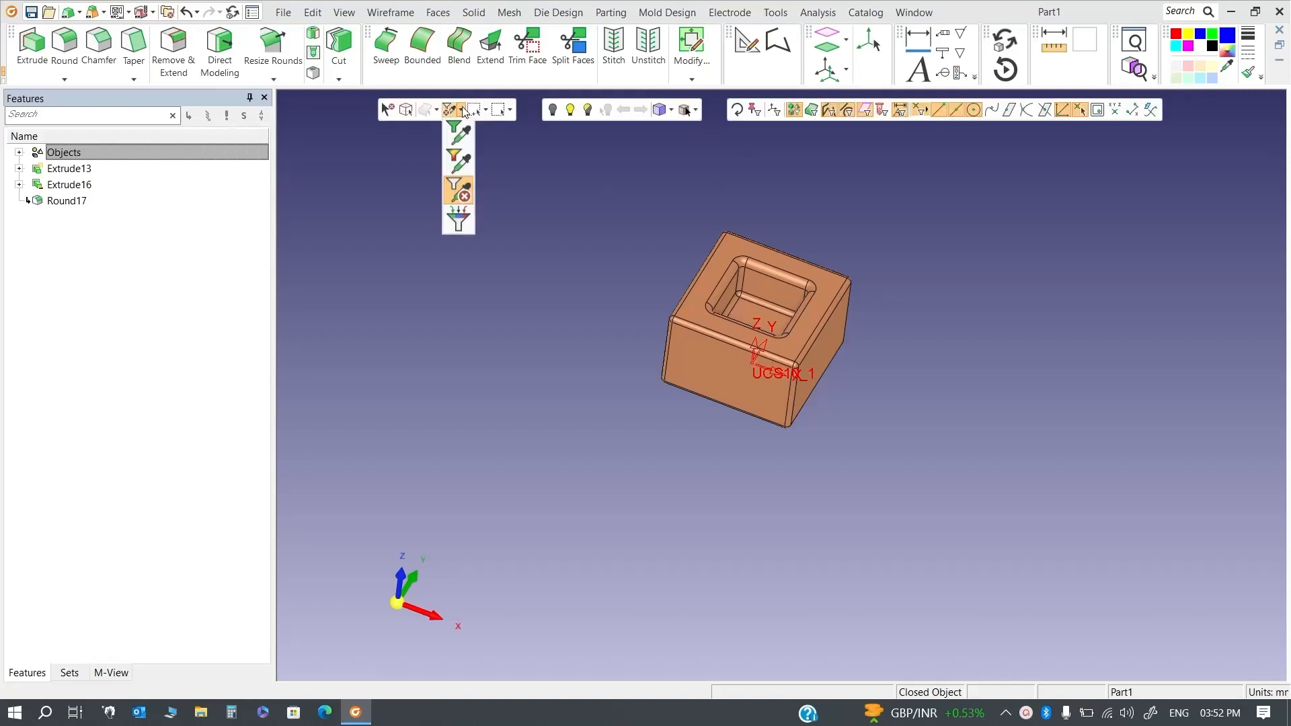
{"action": "left_click", "coordinate": [603, 177]}
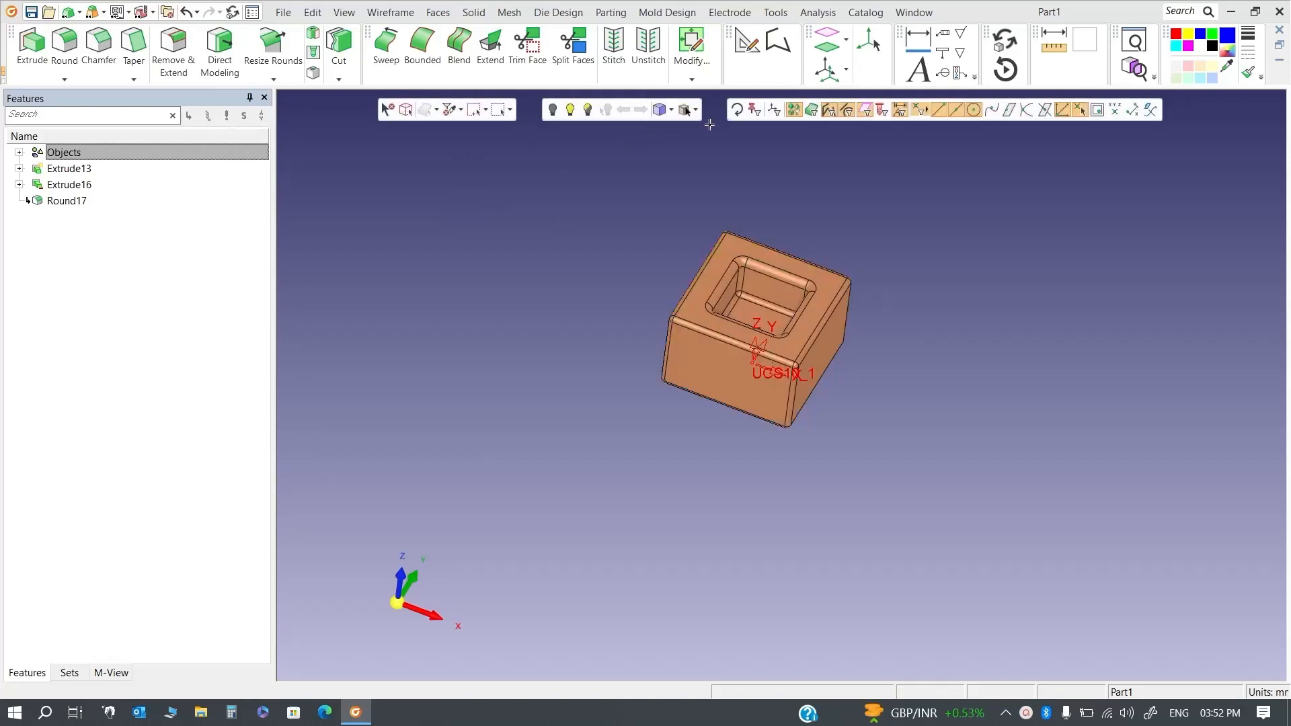
Enable face selection, select the block's outer side faces, and color them yellow
{"action": "left_click", "coordinate": [811, 109]}
{"action": "middle_click_drag", "start_coordinate": [818, 361], "coordinate": [711, 201]}
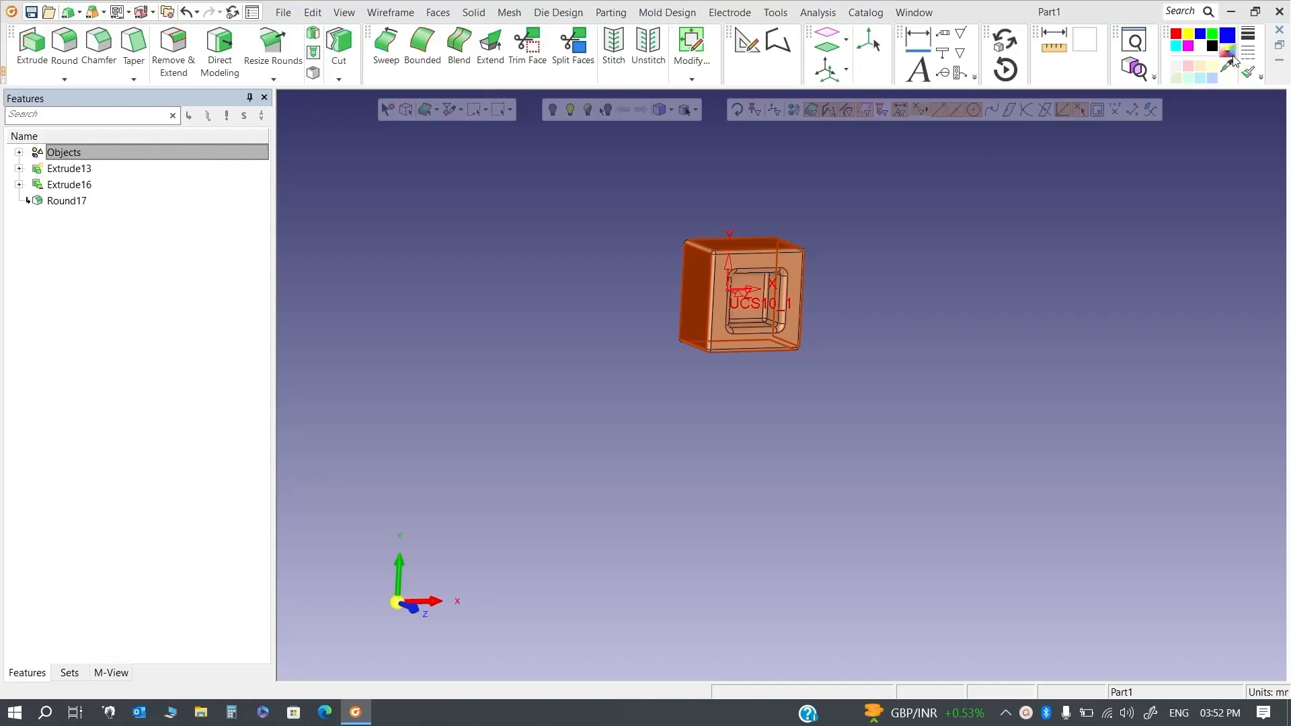
{"action": "left_click", "coordinate": [1188, 35]}
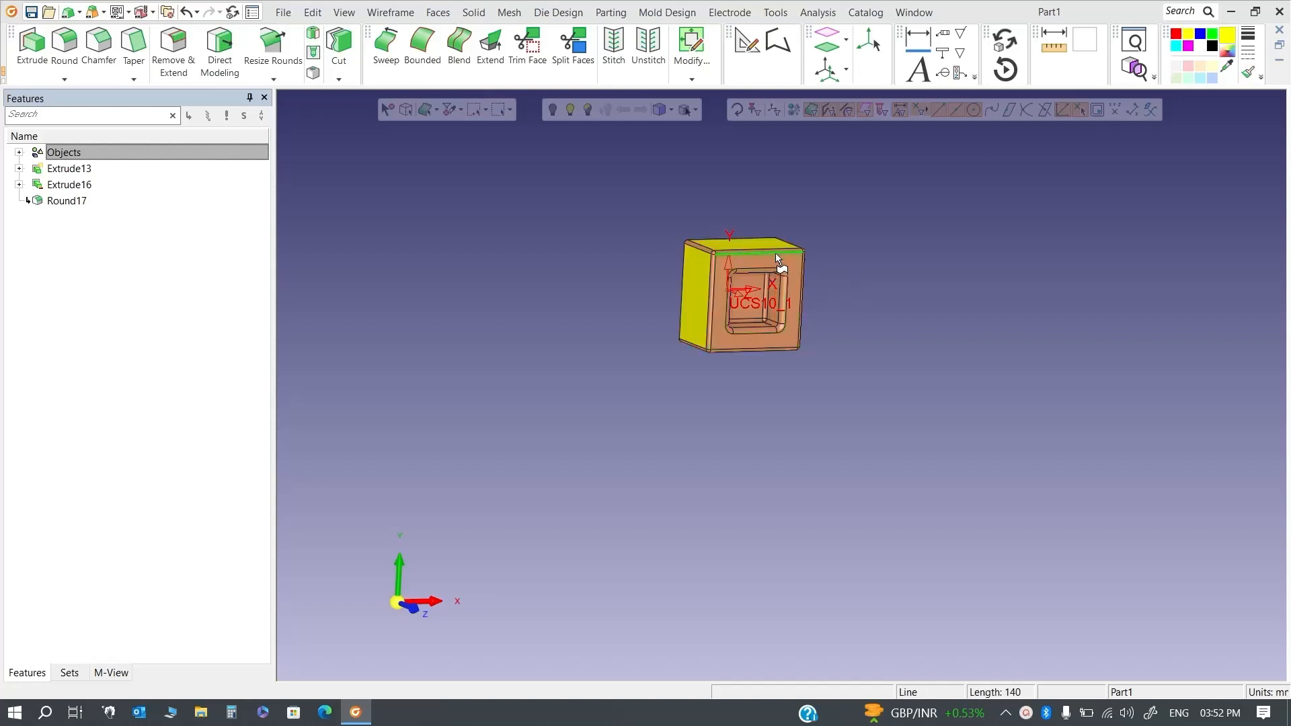
Select the block's top and bottom faces and color them green
{"action": "middle_click_drag", "start_coordinate": [737, 244], "coordinate": [680, 225]}
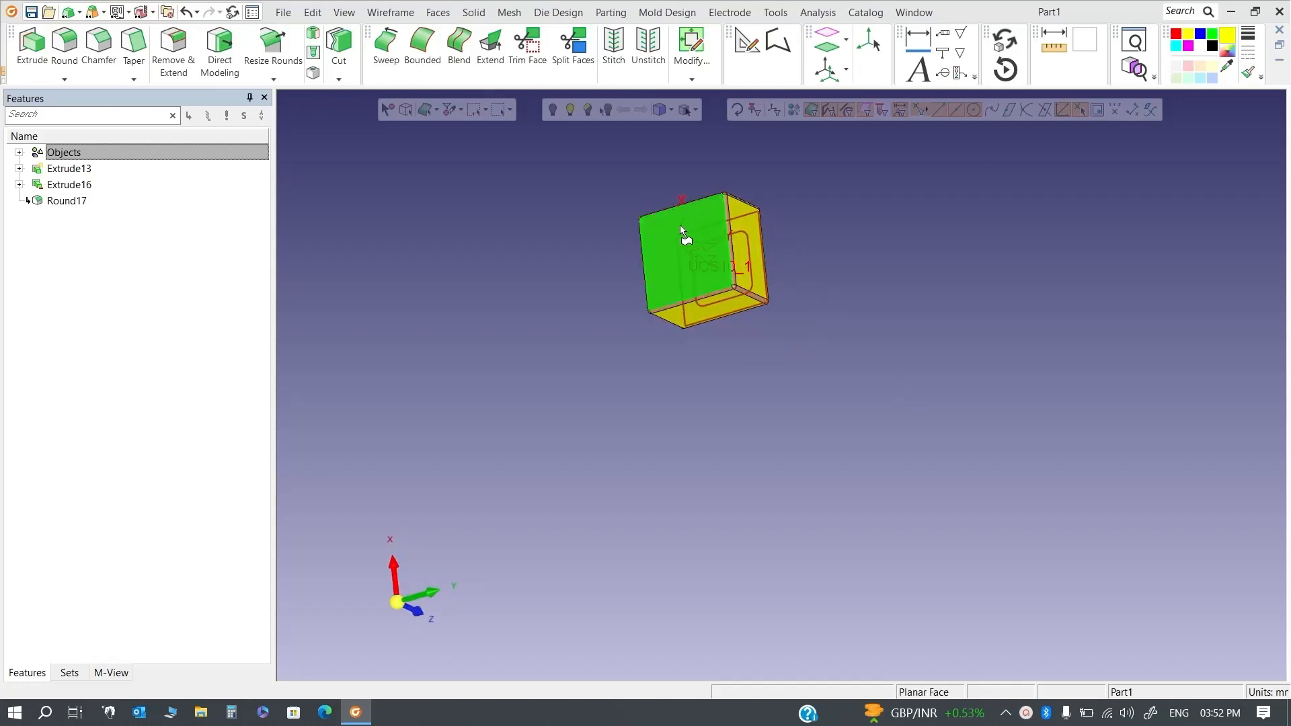
{"action": "left_click", "coordinate": [675, 223]}
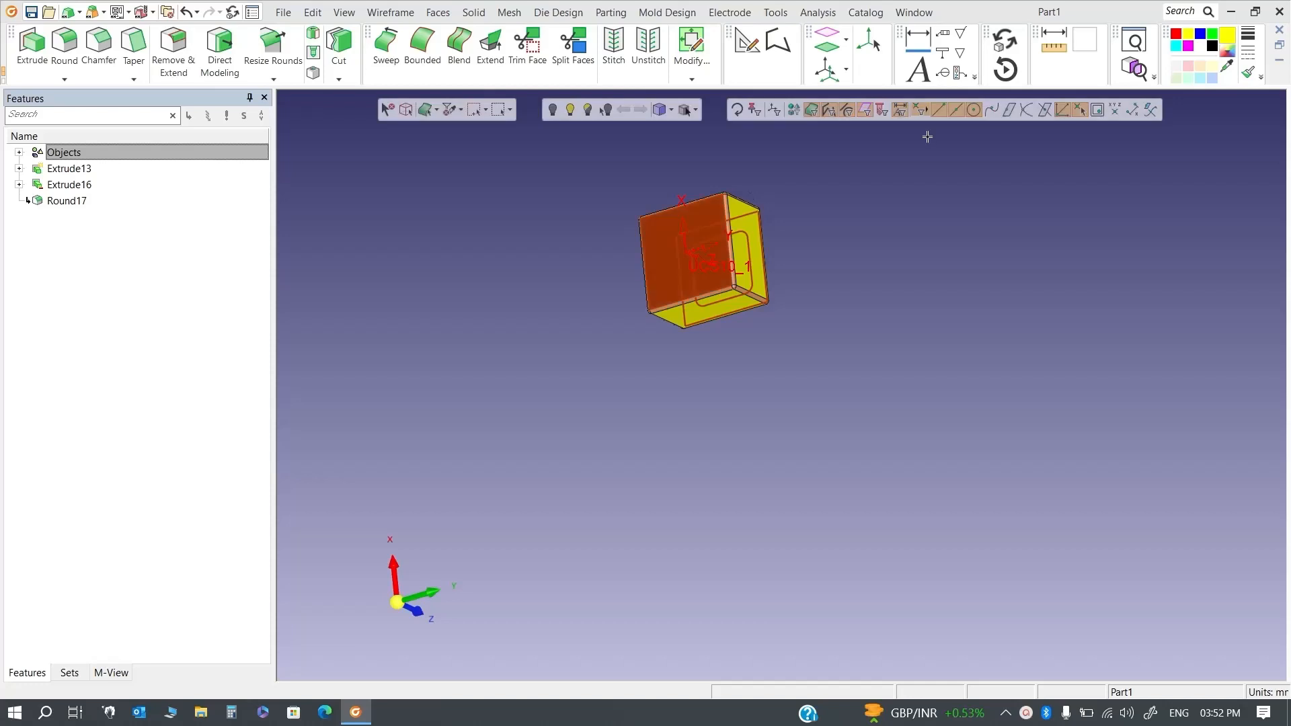
{"action": "left_click", "coordinate": [1212, 35]}
Set face selection to expand to the whole pocket, select the pocket's faces from its floor, and color them white
{"action": "middle_click_drag", "start_coordinate": [804, 332], "coordinate": [712, 281]}
{"action": "left_click", "coordinate": [436, 110]}
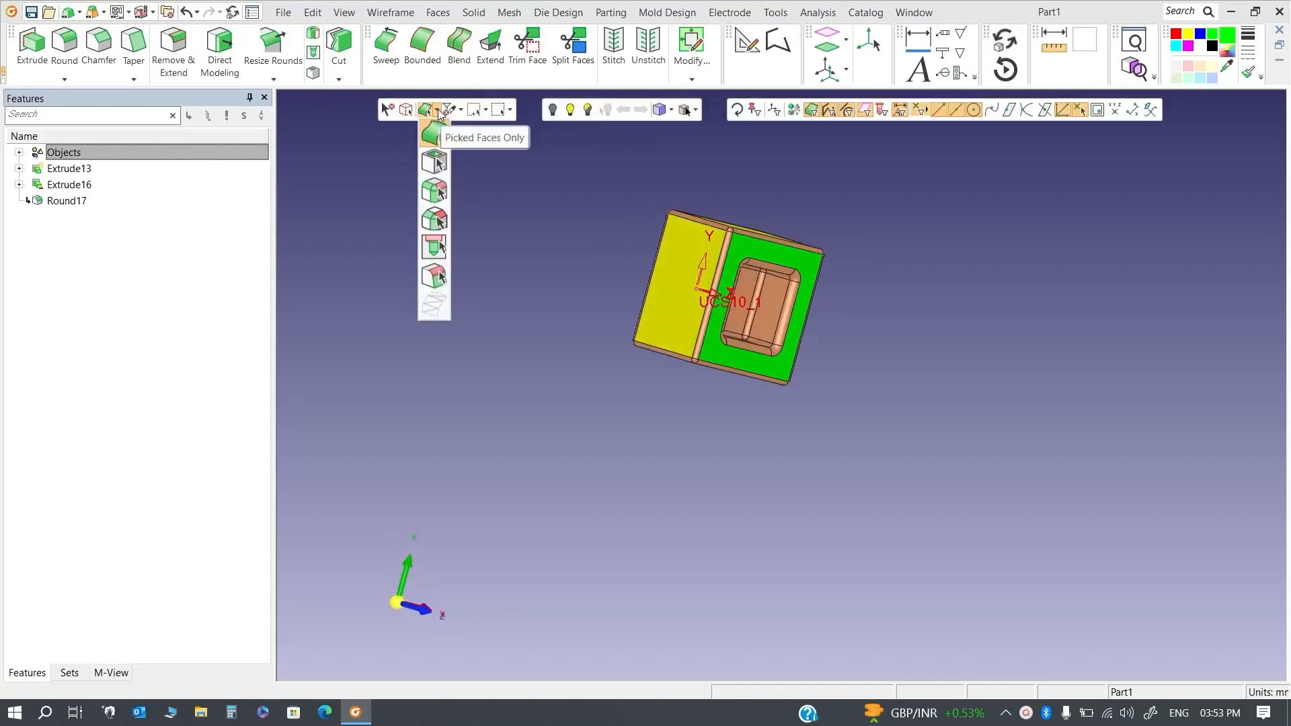
{"action": "left_click", "coordinate": [436, 163]}
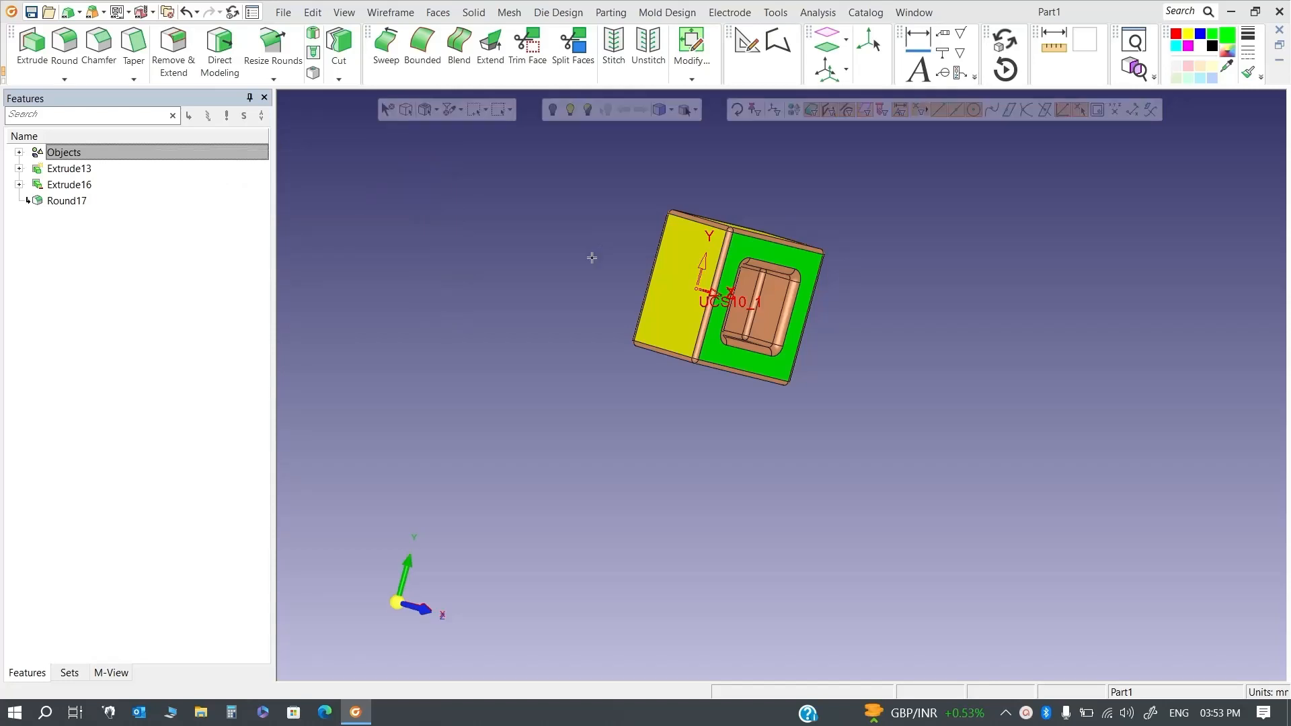
{"action": "middle_click_drag", "start_coordinate": [591, 257], "coordinate": [504, 208]}
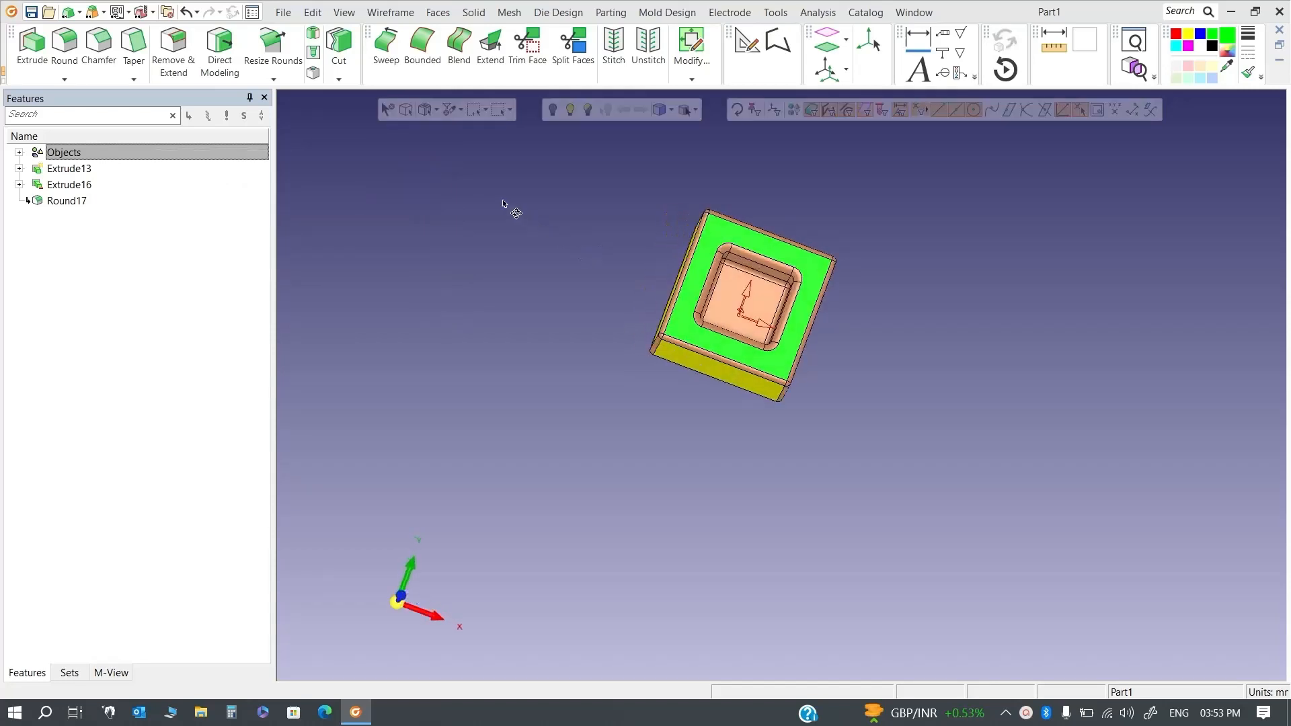
{"action": "left_click", "coordinate": [728, 290]}
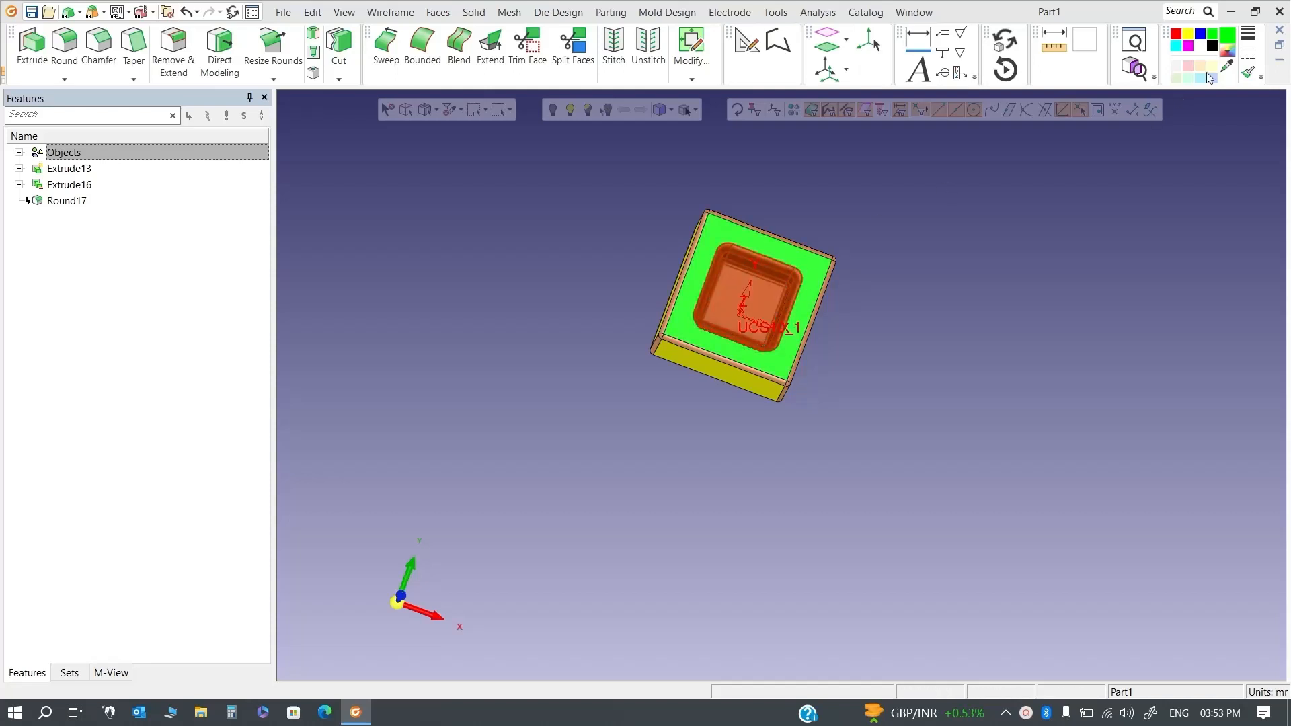
{"action": "left_click", "coordinate": [1204, 52]}
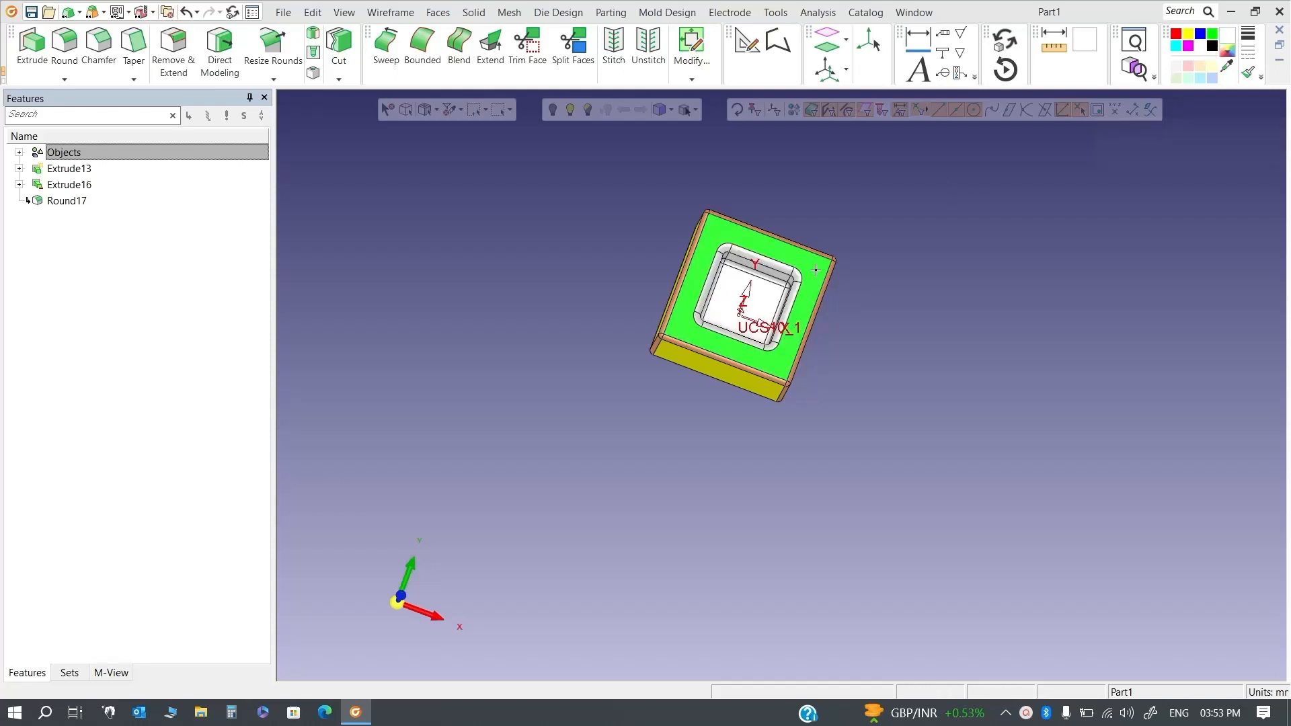
Set the face selection mode to Expand to Round and select round chains along the block's outer edges
{"action": "left_click", "coordinate": [437, 110]}
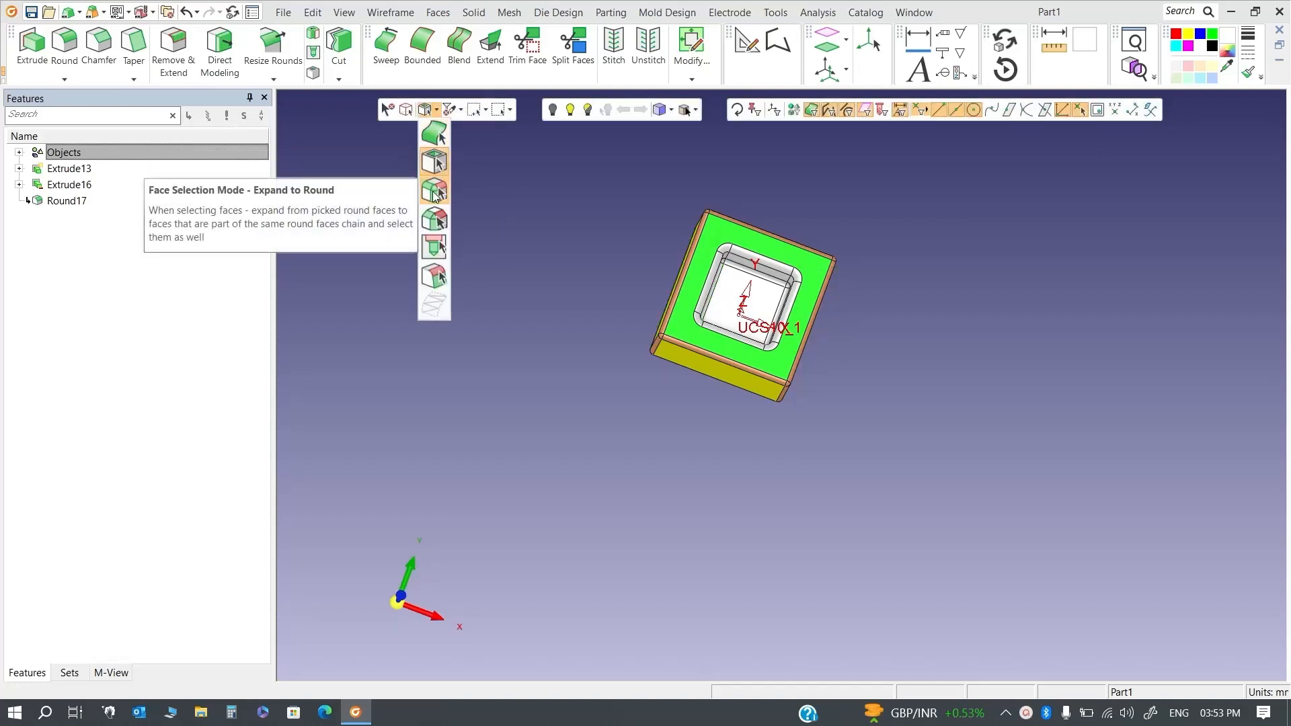
{"action": "left_click", "coordinate": [433, 195]}
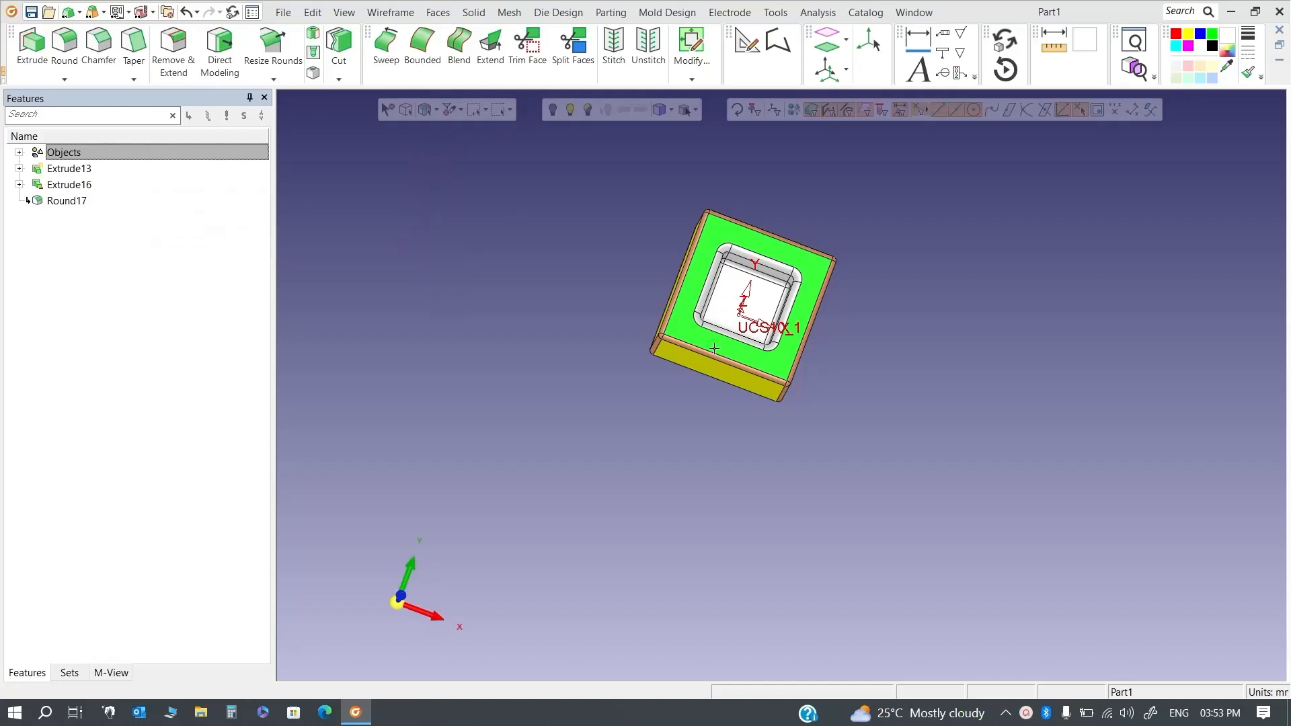
{"action": "middle_click_drag", "start_coordinate": [715, 349], "coordinate": [610, 341]}
{"action": "scroll", "coordinate": [720, 329], "scroll_direction": "up", "scroll_amount": 3}
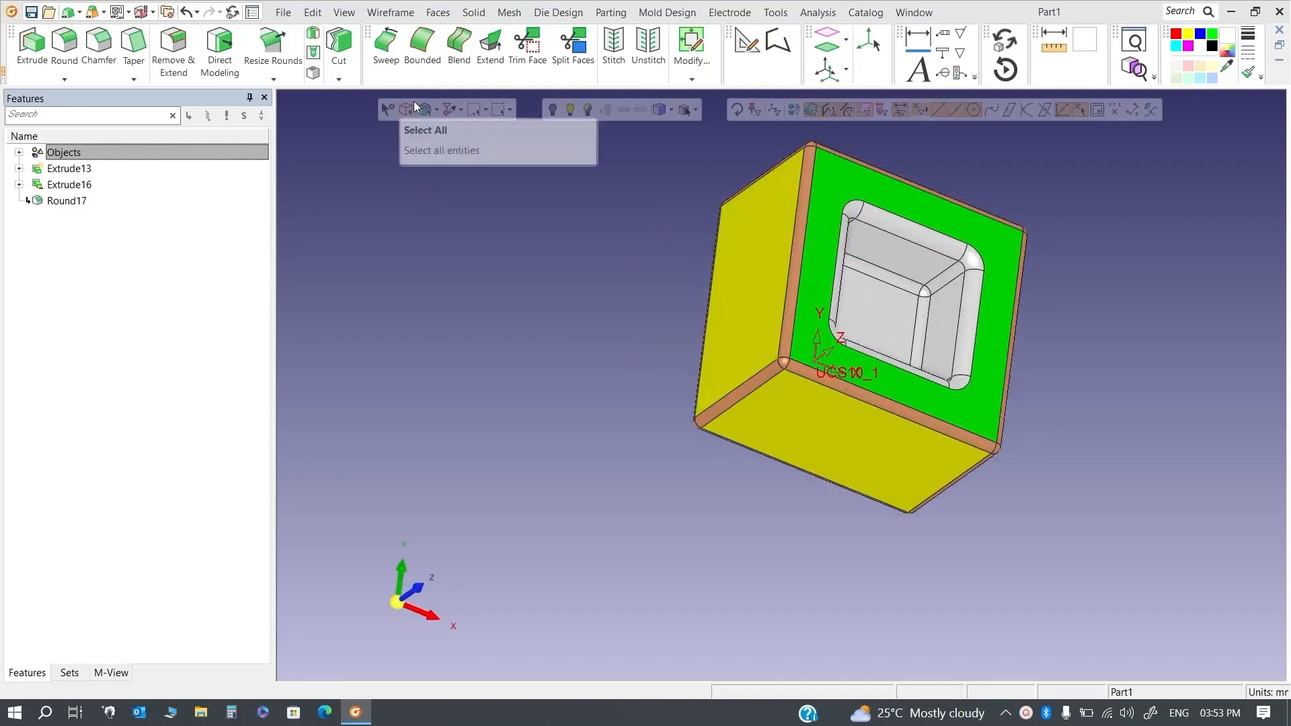
{"action": "left_click", "coordinate": [785, 349]}
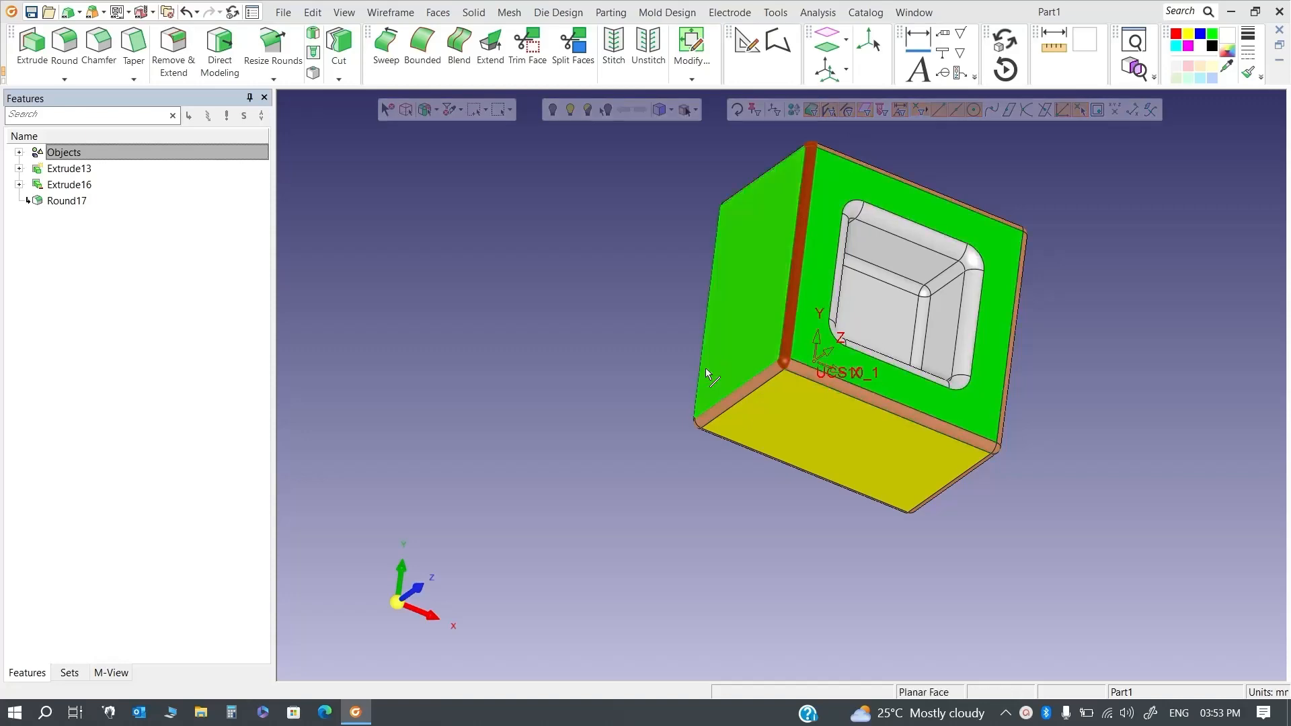
{"action": "left_click", "coordinate": [748, 383]}
{"action": "left_click", "coordinate": [799, 367]}
Add the remaining outer edge rounds to the selection and color all the selected rounds white
{"action": "middle_click_drag", "start_coordinate": [1111, 496], "coordinate": [867, 312]}
{"action": "scroll", "coordinate": [1034, 445], "scroll_direction": "up", "scroll_amount": 4}
{"action": "scroll", "coordinate": [983, 414], "scroll_direction": "down", "scroll_amount": 5}
{"action": "scroll", "coordinate": [867, 311], "scroll_direction": "up", "scroll_amount": 4}
{"action": "scroll", "coordinate": [894, 252], "scroll_direction": "down", "scroll_amount": 1}
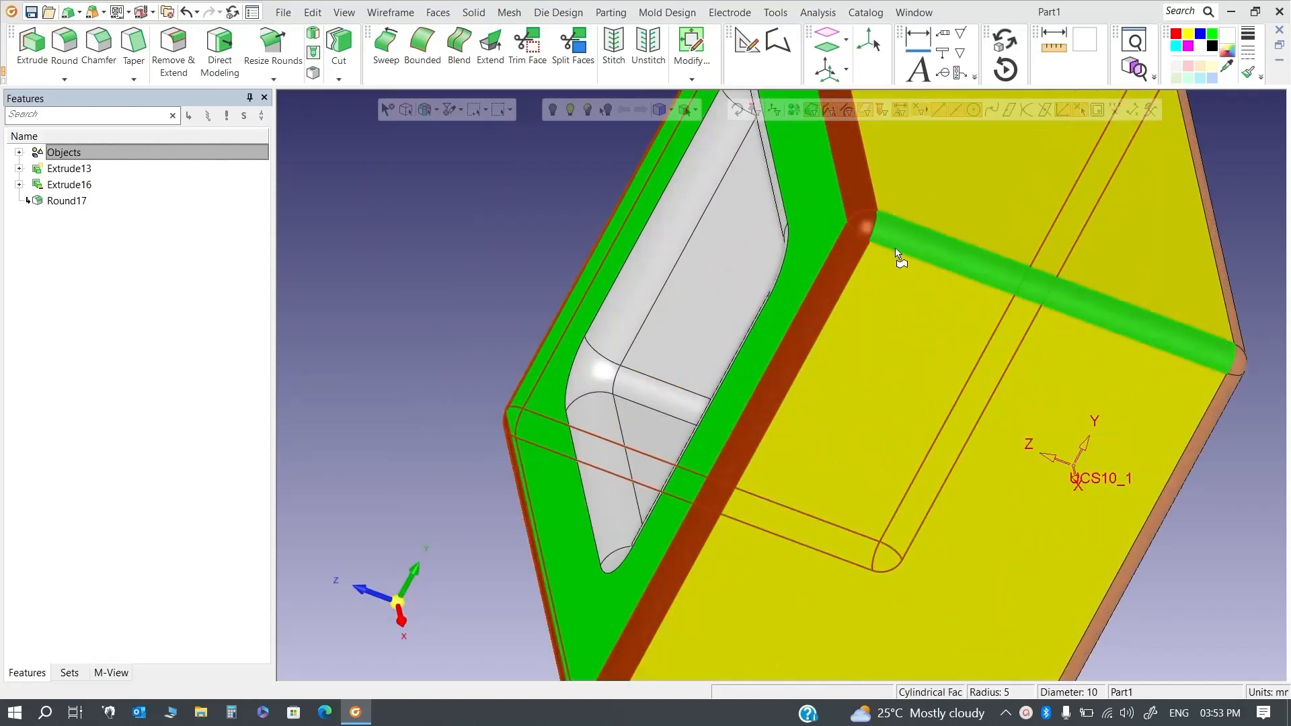
{"action": "left_click", "coordinate": [916, 253]}
{"action": "scroll", "coordinate": [1050, 384], "scroll_direction": "down", "scroll_amount": 3}
{"action": "middle_click_drag", "start_coordinate": [1049, 384], "coordinate": [740, 377]}
{"action": "scroll", "coordinate": [910, 374], "scroll_direction": "up", "scroll_amount": 4}
{"action": "scroll", "coordinate": [924, 404], "scroll_direction": "down", "scroll_amount": 5}
{"action": "scroll", "coordinate": [924, 405], "scroll_direction": "up", "scroll_amount": 3}
{"action": "scroll", "coordinate": [740, 377], "scroll_direction": "up", "scroll_amount": 2}
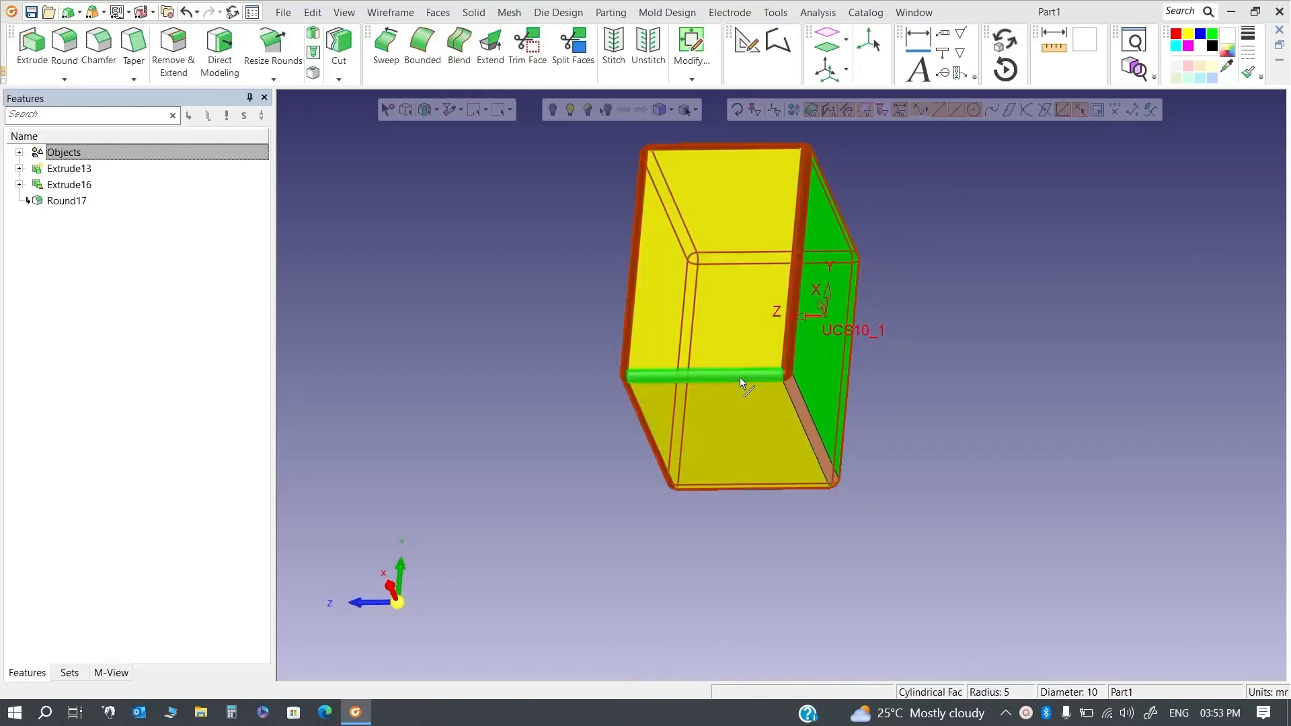
{"action": "left_click", "coordinate": [749, 377]}
{"action": "left_click", "coordinate": [800, 402]}
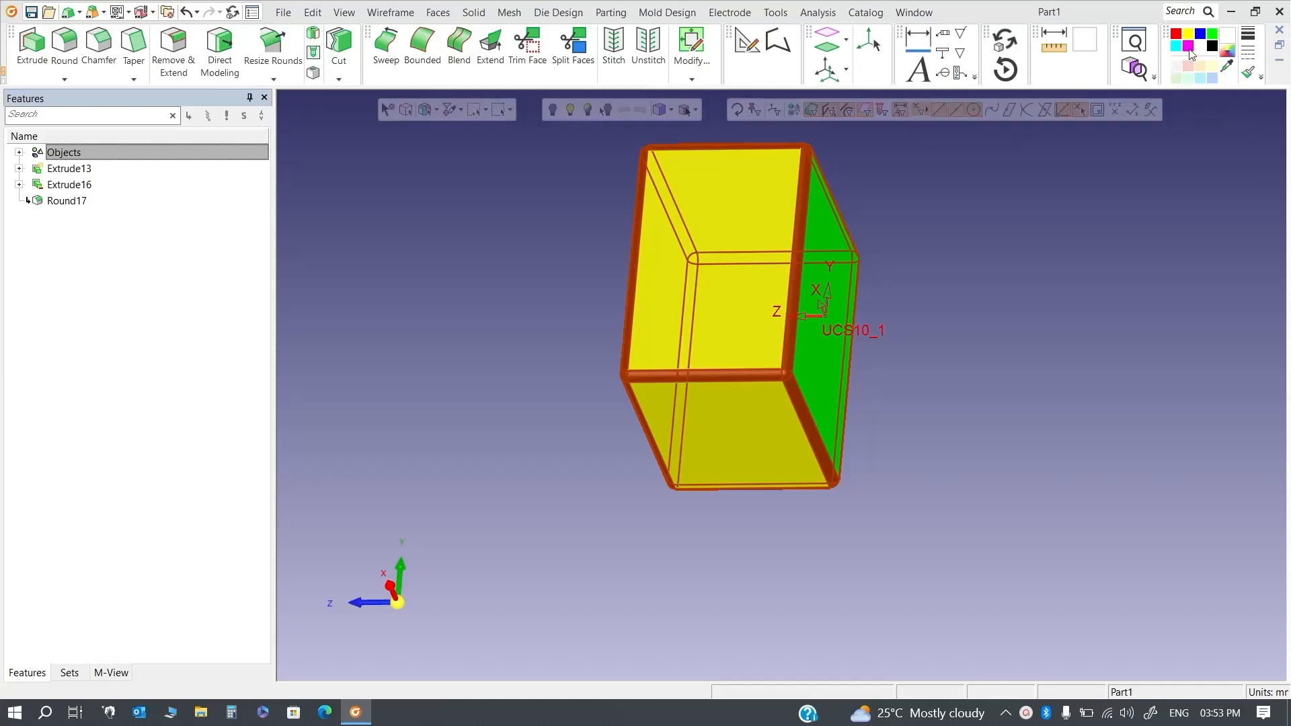
{"action": "key", "text": "Escape"}
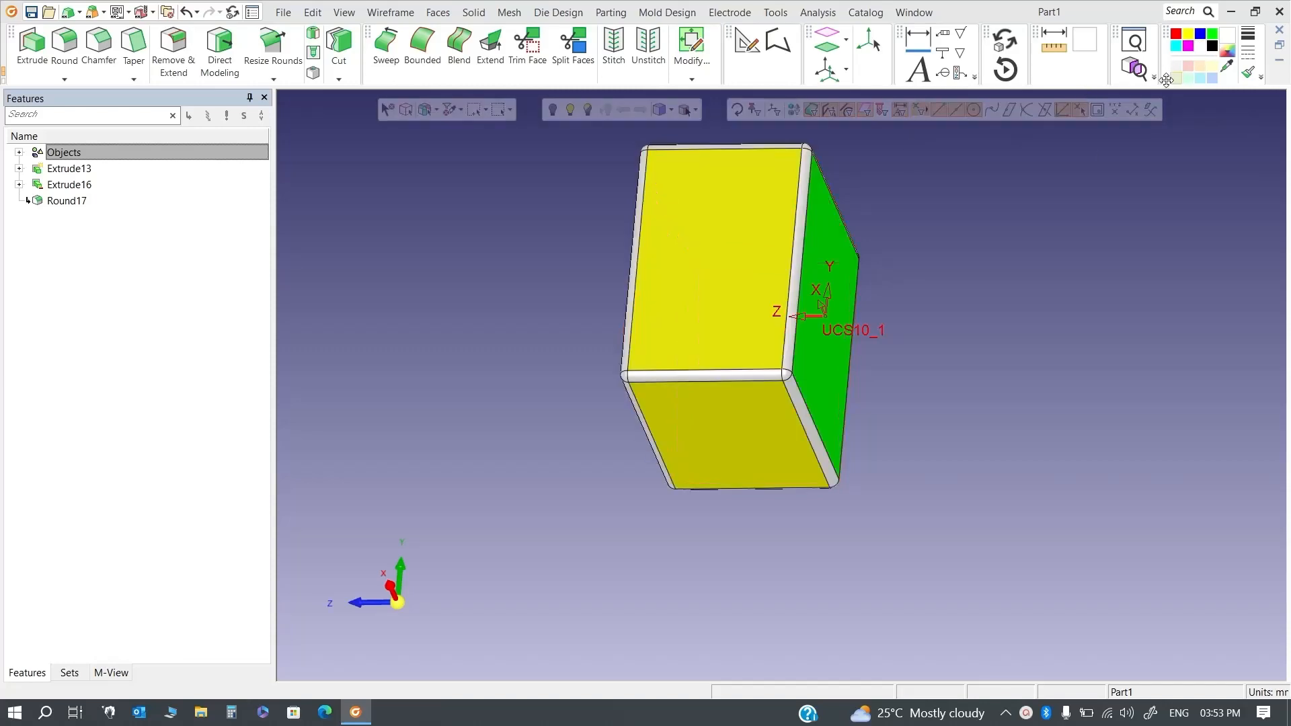
Try another expanding face selection mode on the pocket's rim round to select all connected faces, and clear the selection
{"action": "middle_click_drag", "start_coordinate": [679, 334], "coordinate": [870, 276]}
{"action": "scroll", "coordinate": [870, 276], "scroll_direction": "down", "scroll_amount": 3}
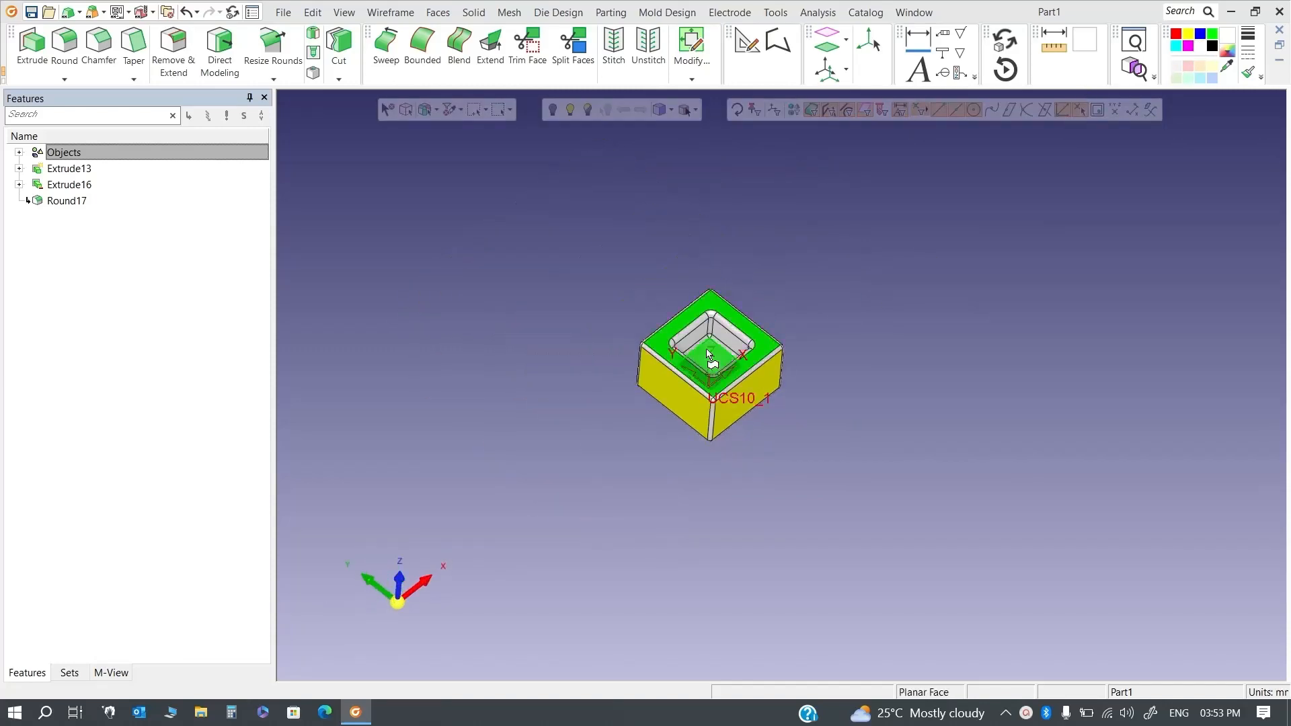
{"action": "left_click", "coordinate": [437, 111]}
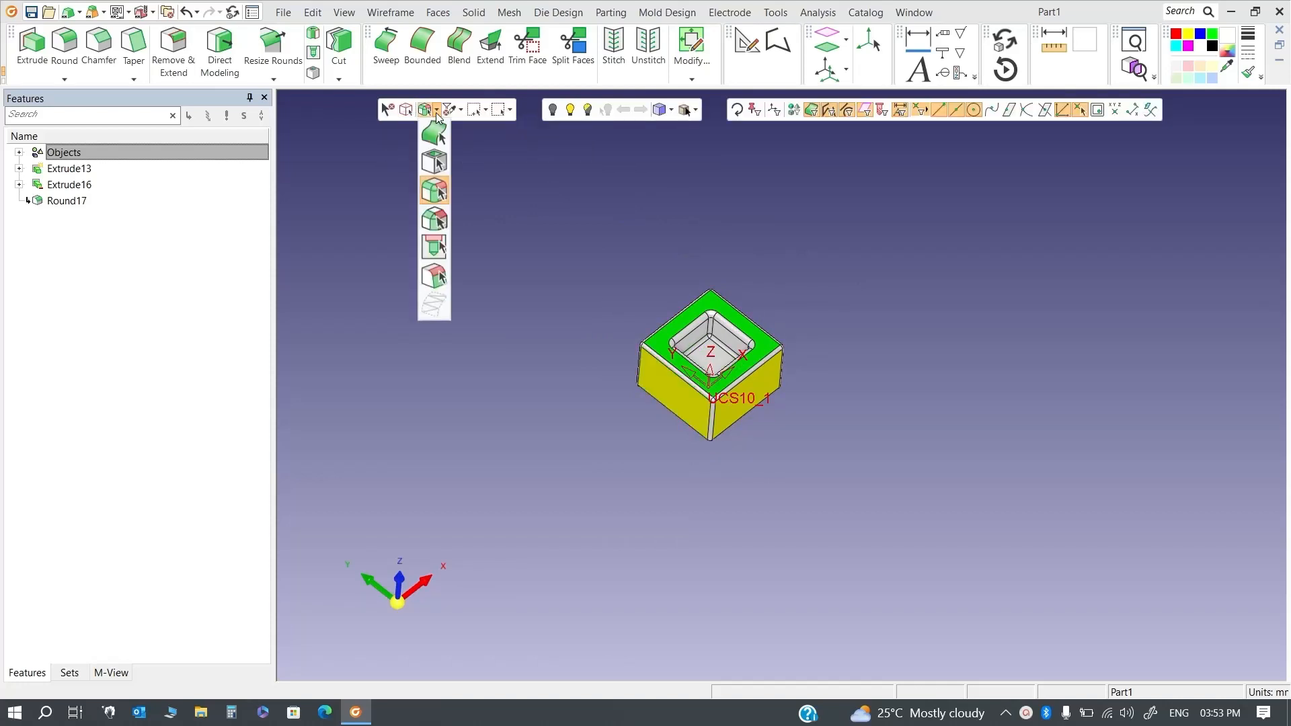
{"action": "left_click", "coordinate": [436, 221]}
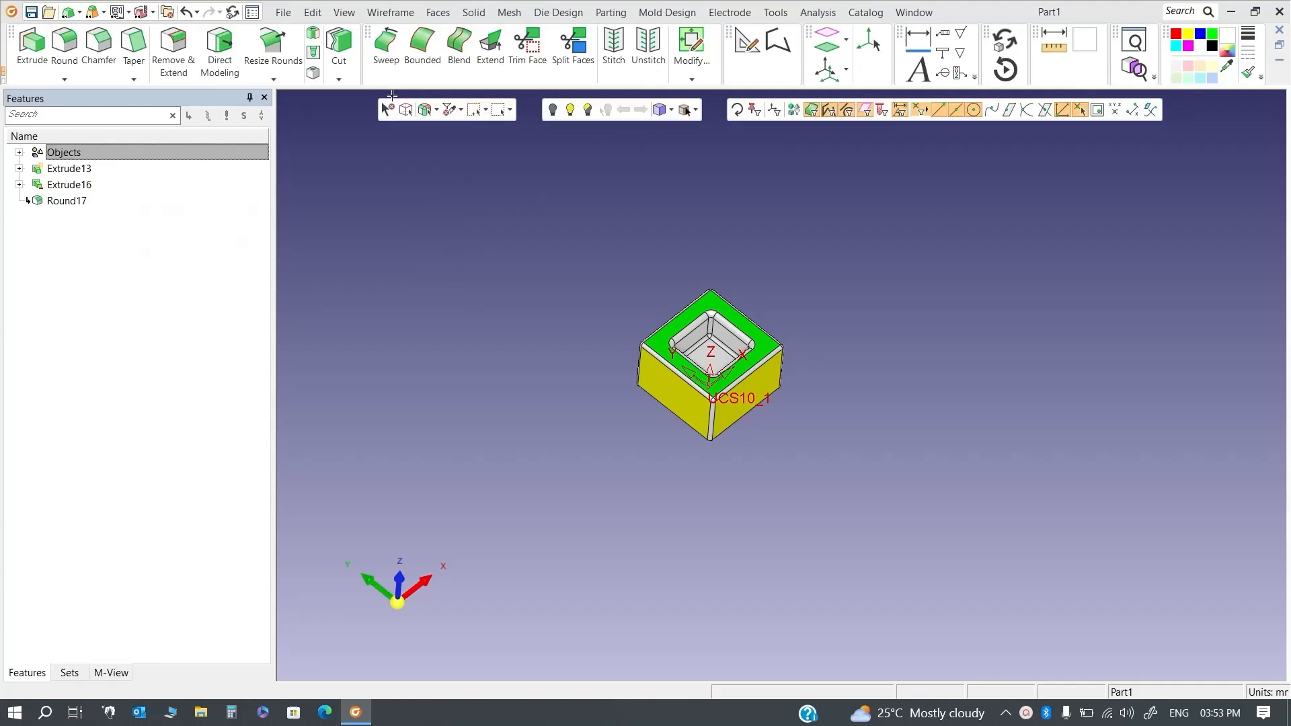
{"action": "left_click", "coordinate": [436, 110]}
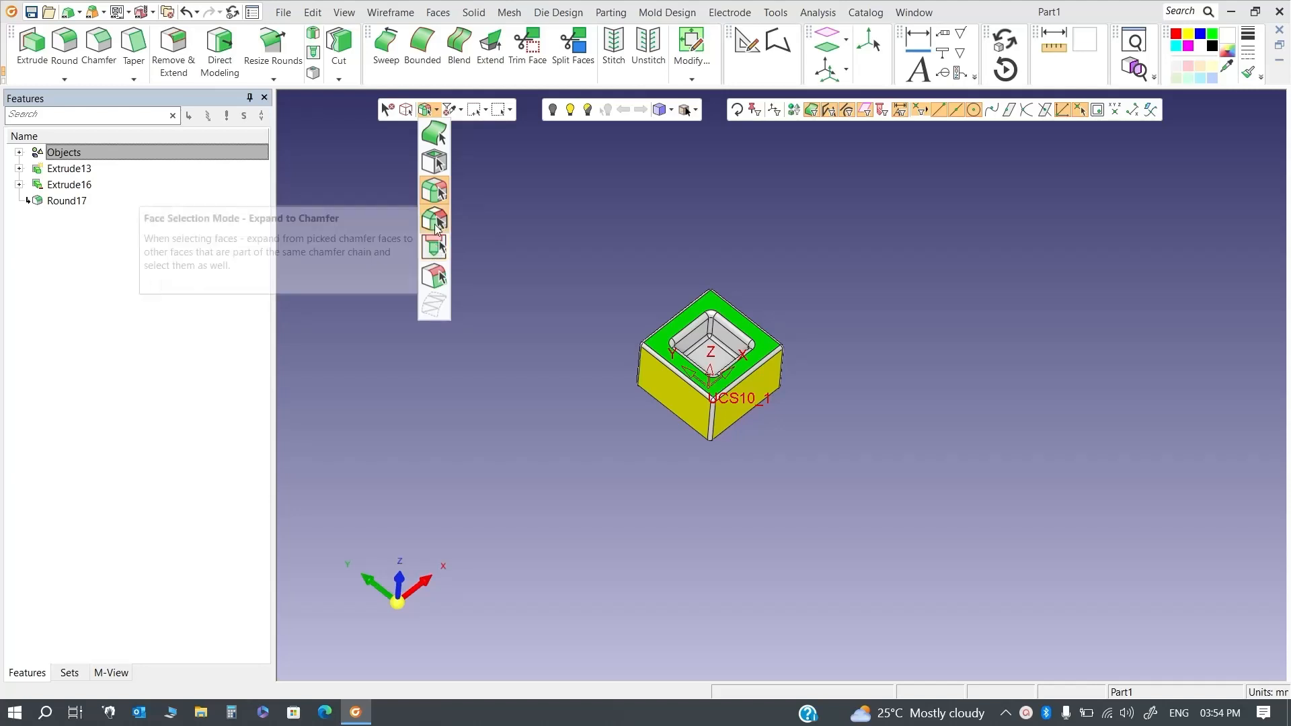
{"action": "left_click", "coordinate": [437, 275]}
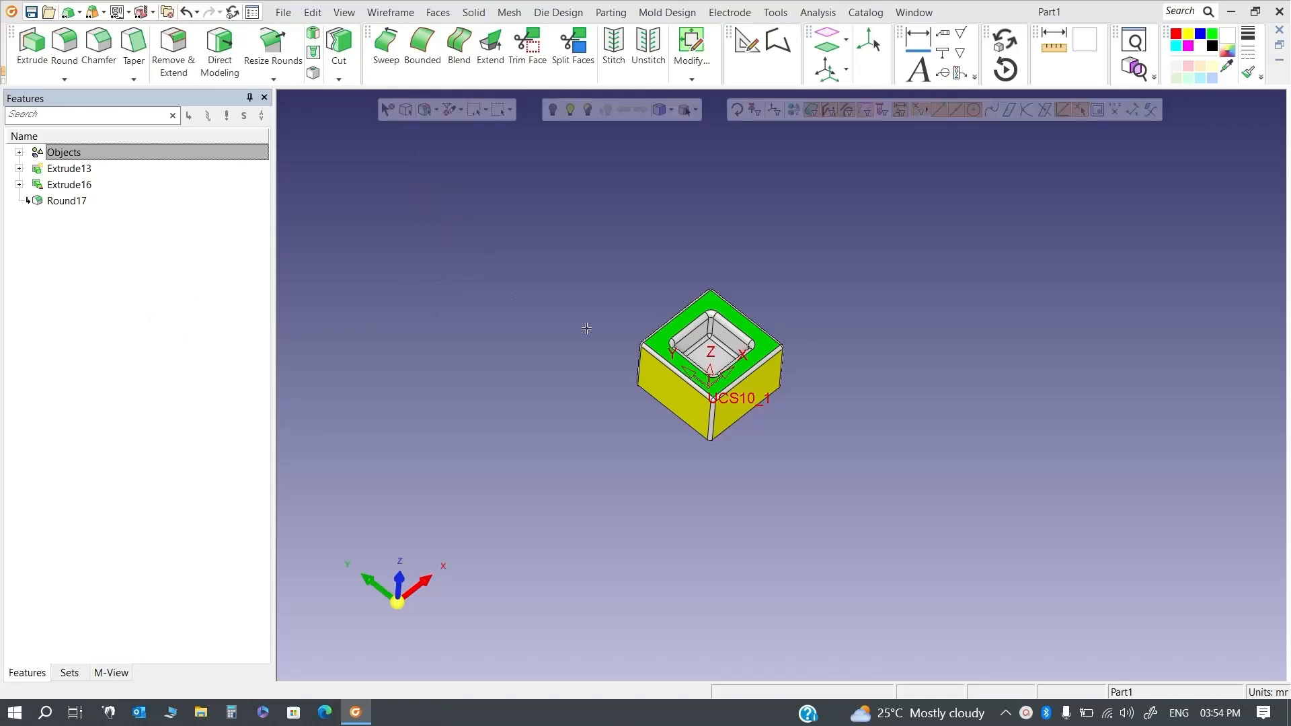
{"action": "scroll", "coordinate": [733, 336], "scroll_direction": "up", "scroll_amount": 3}
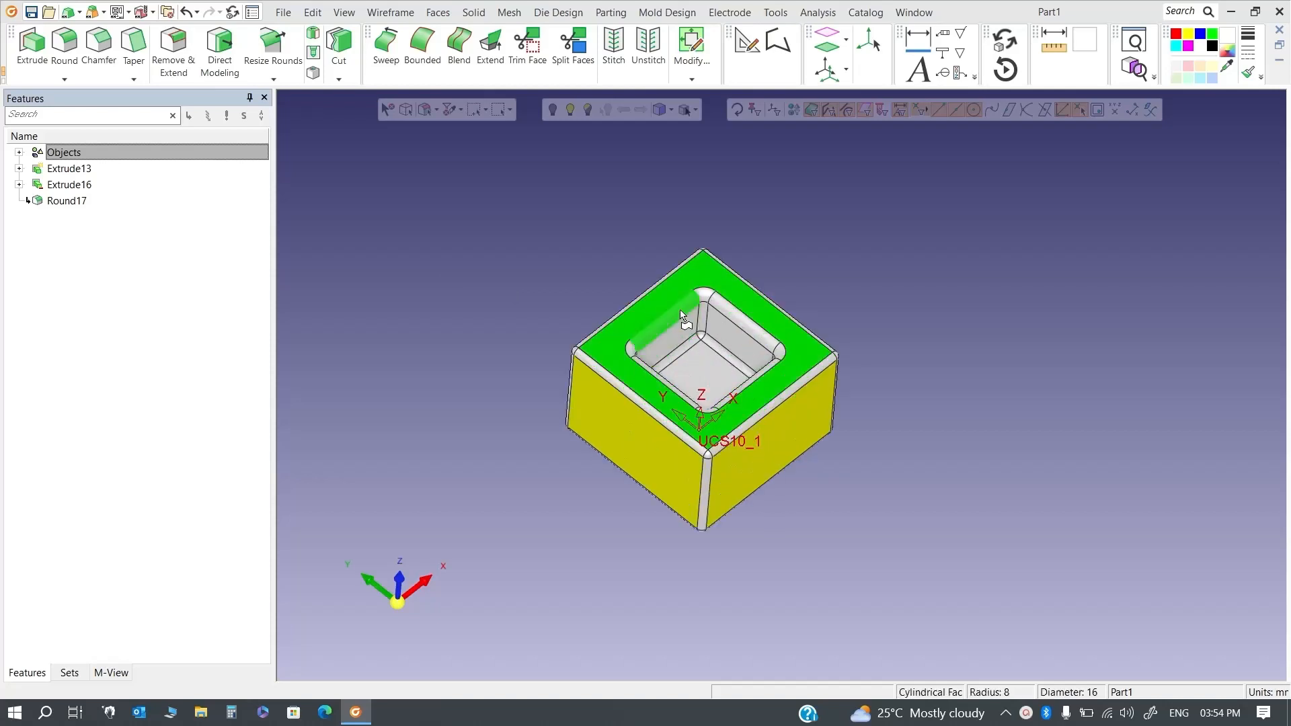
{"action": "left_click", "coordinate": [733, 296]}
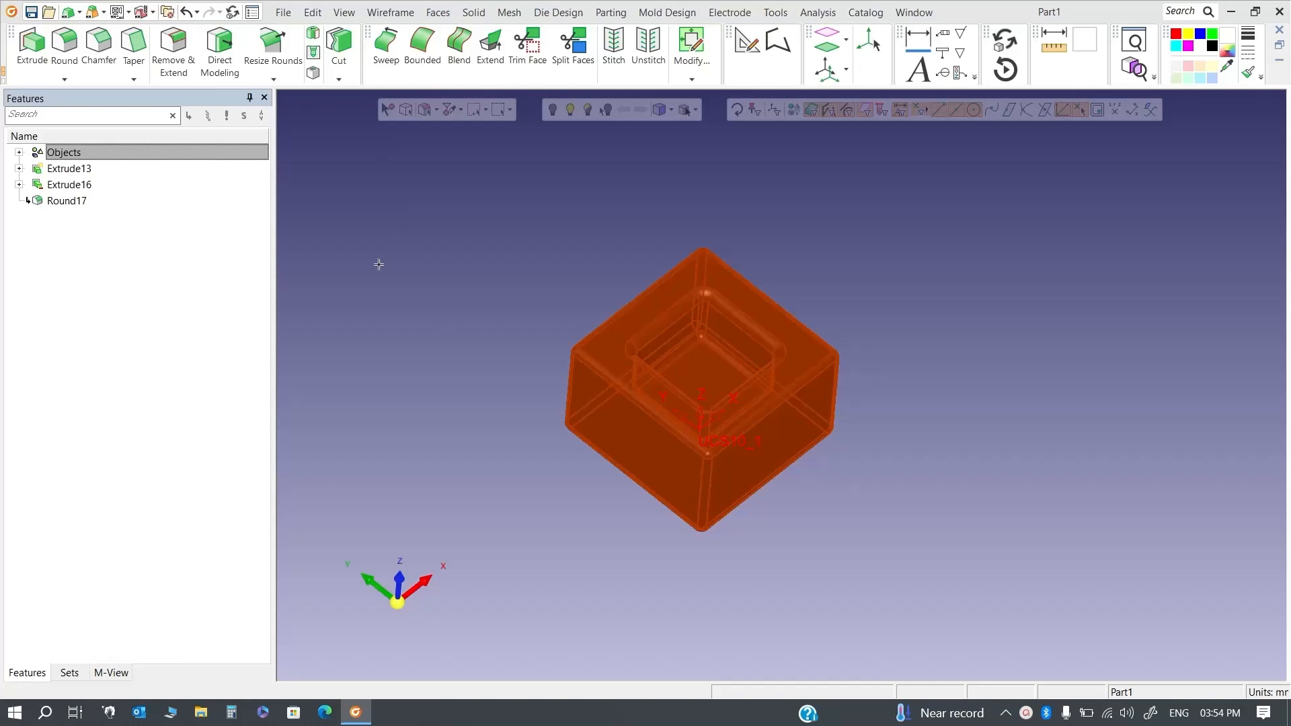
{"action": "left_click", "coordinate": [388, 112]}
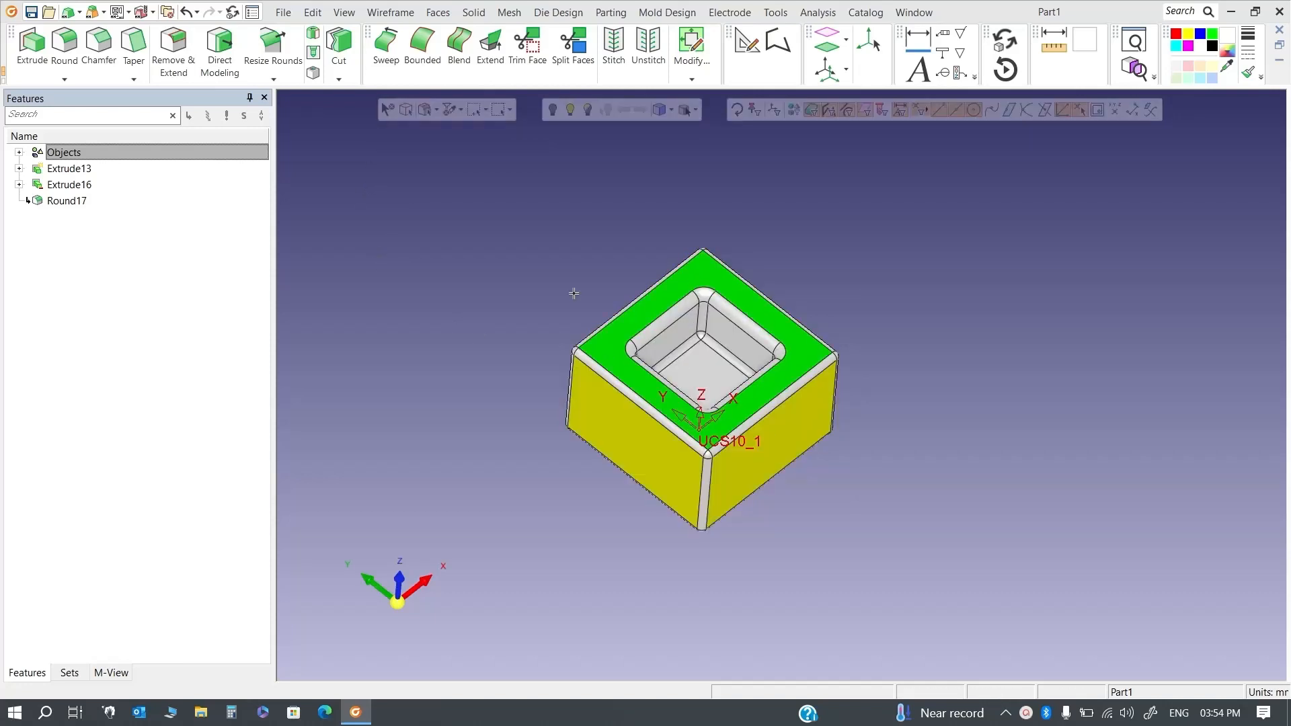
Restore single-face picking, apply Filter by Selected Colors with the green top face, and clear the selection
{"action": "left_click", "coordinate": [434, 114]}
{"action": "left_click", "coordinate": [433, 129]}
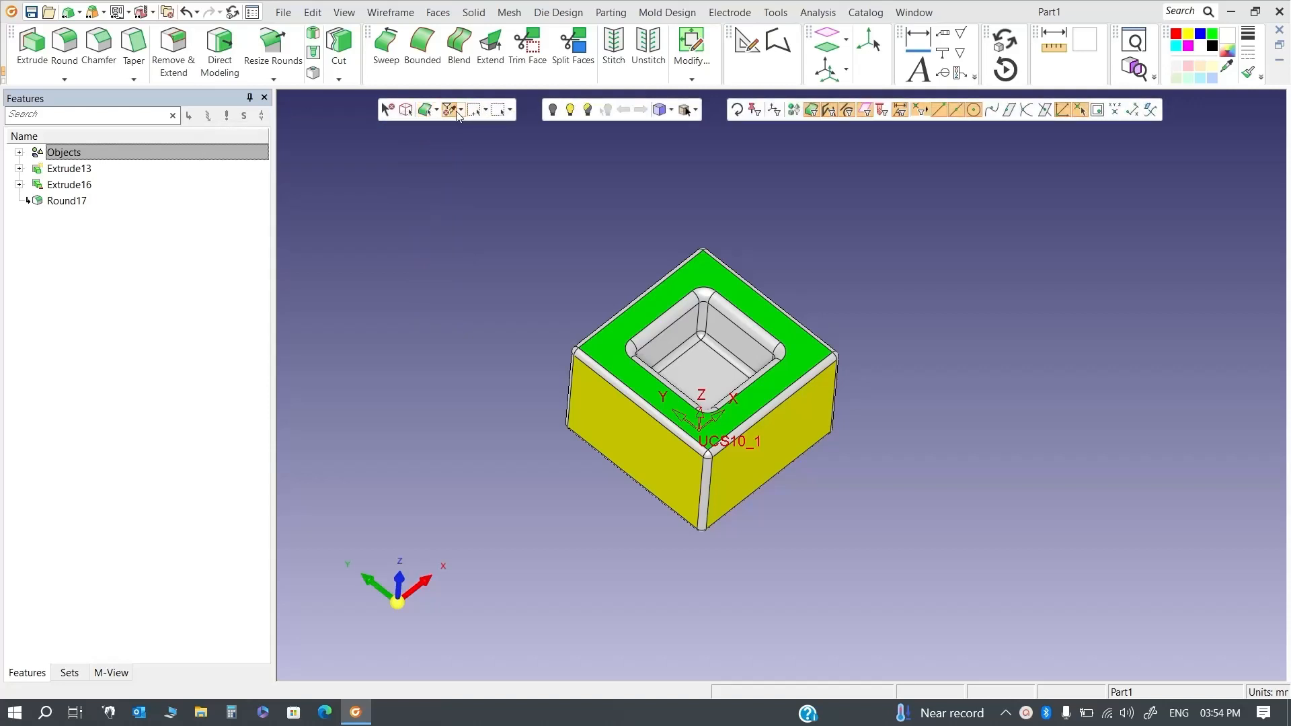
{"action": "left_click", "coordinate": [459, 111]}
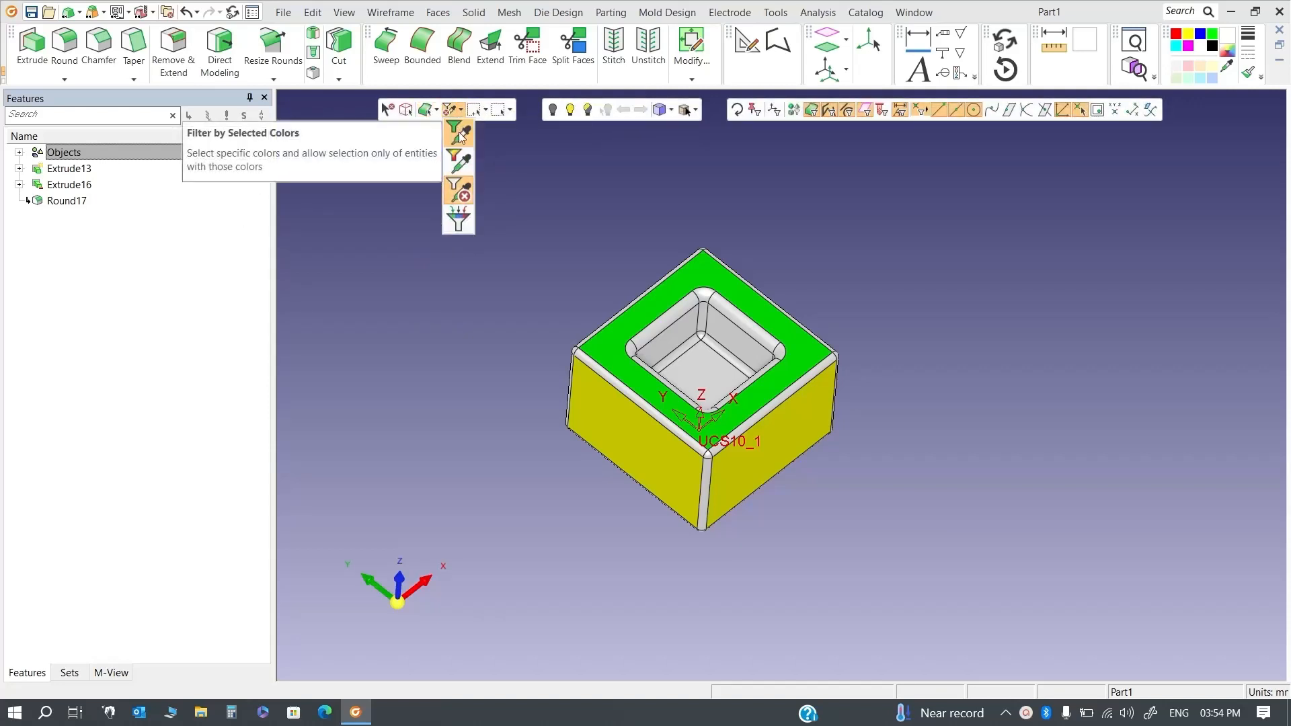
{"action": "left_click", "coordinate": [460, 135]}
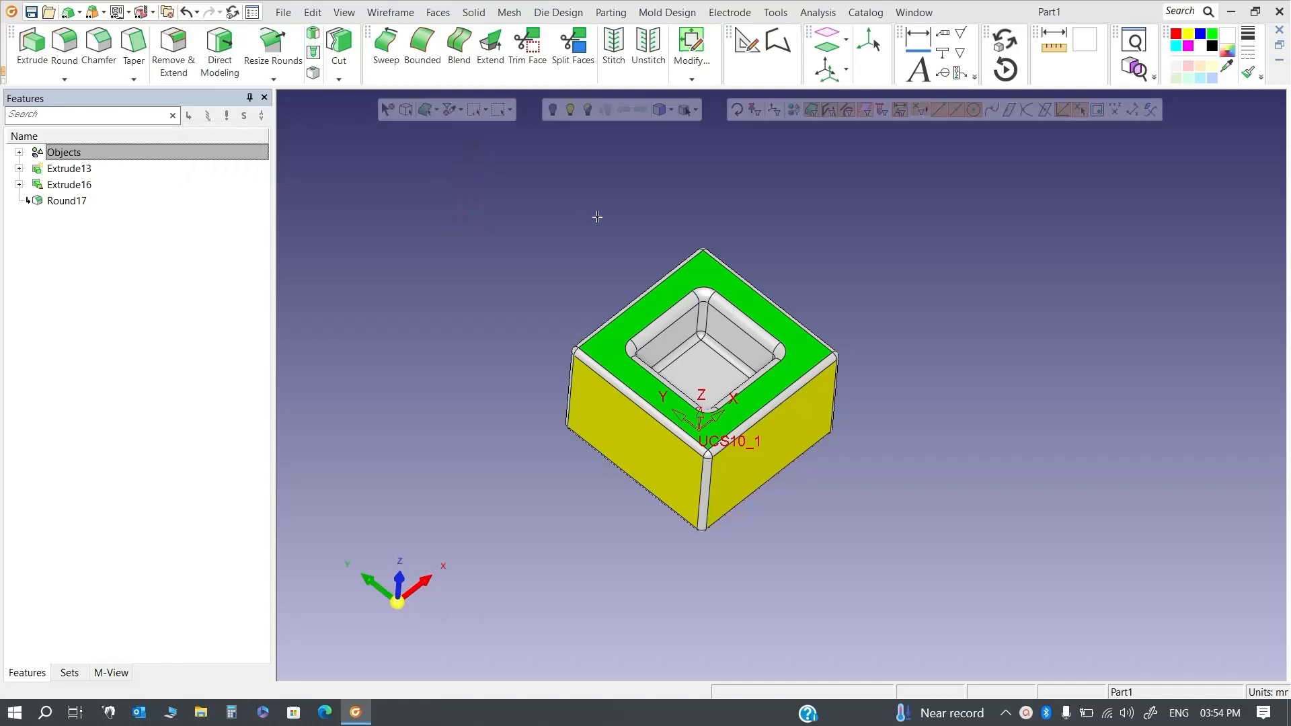
{"action": "left_click", "coordinate": [648, 302]}
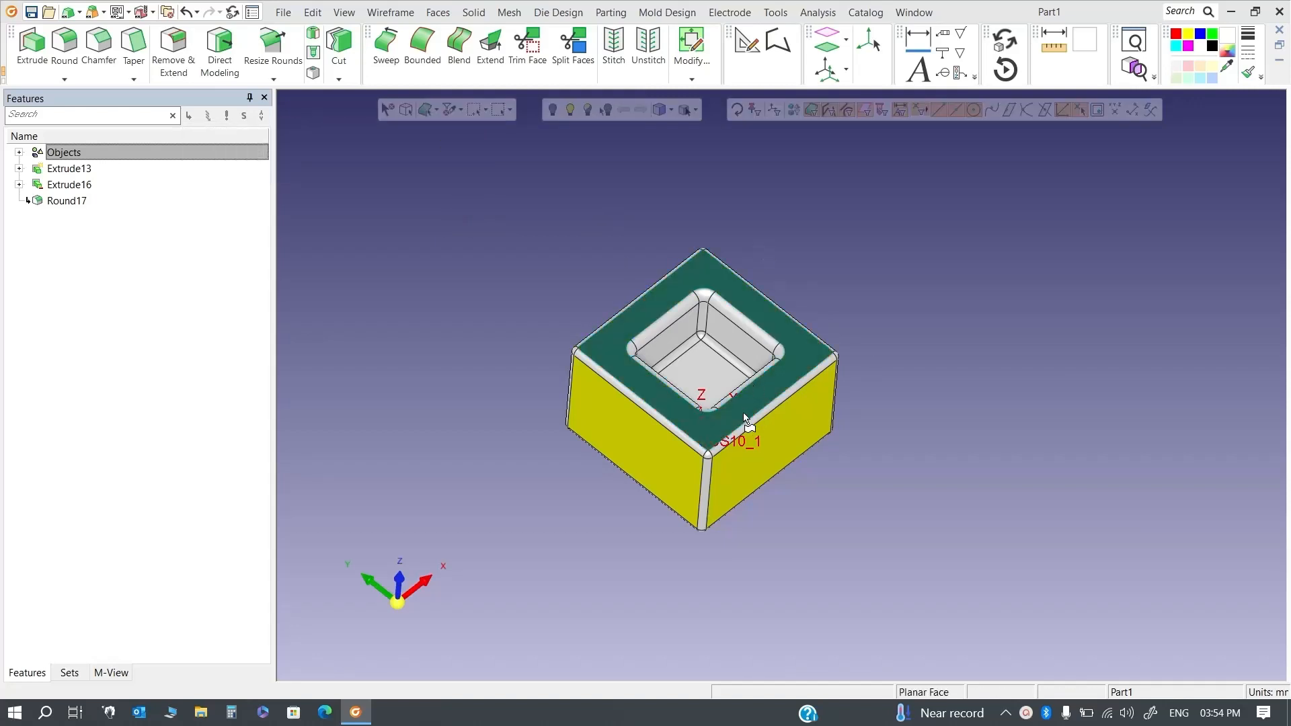
{"action": "middle_click_drag", "start_coordinate": [746, 424], "coordinate": [748, 370]}
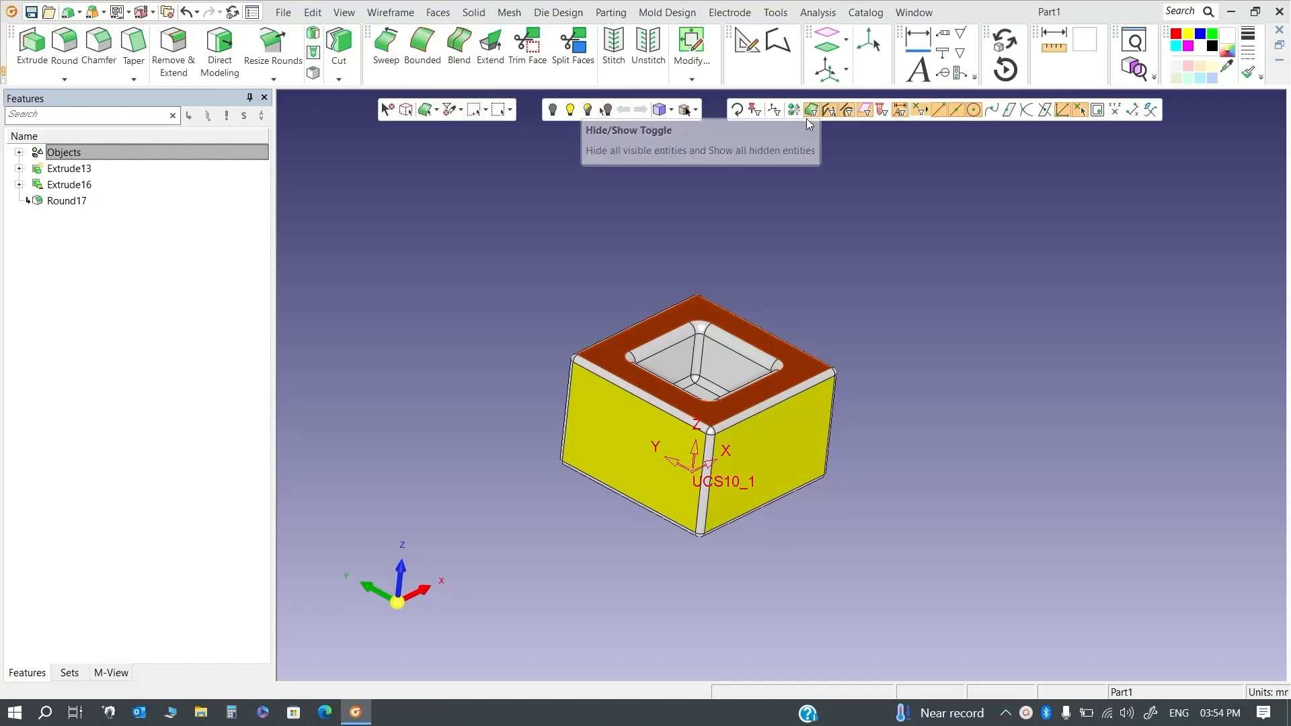
{"action": "left_click", "coordinate": [388, 110]}
Select a white pocket wall, apply Filter by Selected Colors, and window-select the whole block to pick only its white faces
{"action": "middle_click_drag", "start_coordinate": [686, 320], "coordinate": [668, 393]}
{"action": "left_click", "coordinate": [773, 360]}
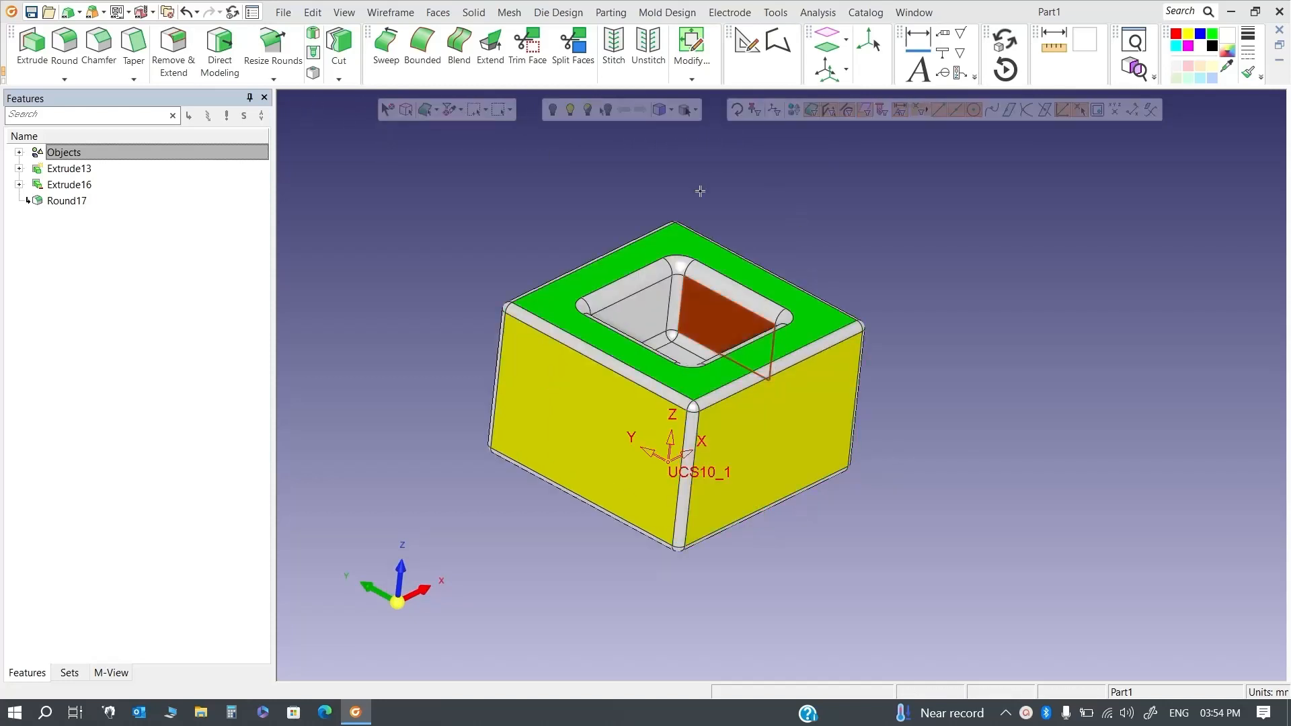
{"action": "scroll", "coordinate": [605, 252], "scroll_direction": "down", "scroll_amount": 2}
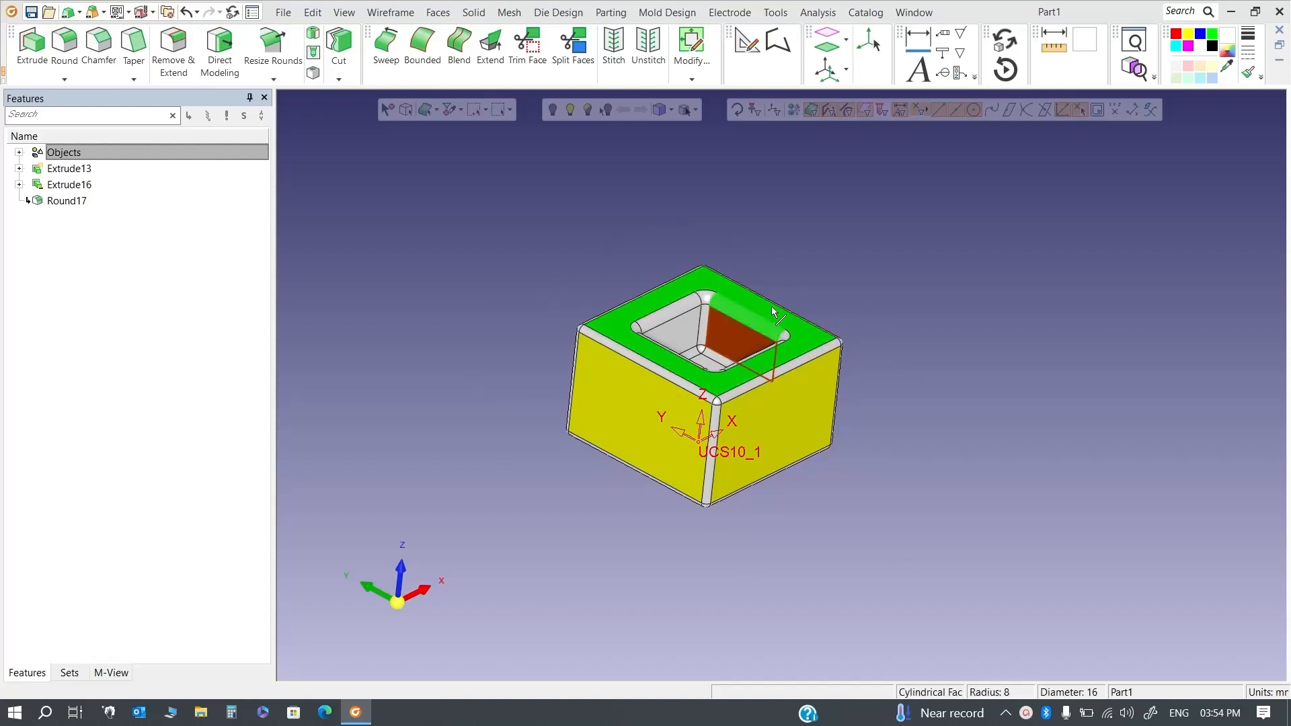
{"action": "left_click", "coordinate": [460, 110]}
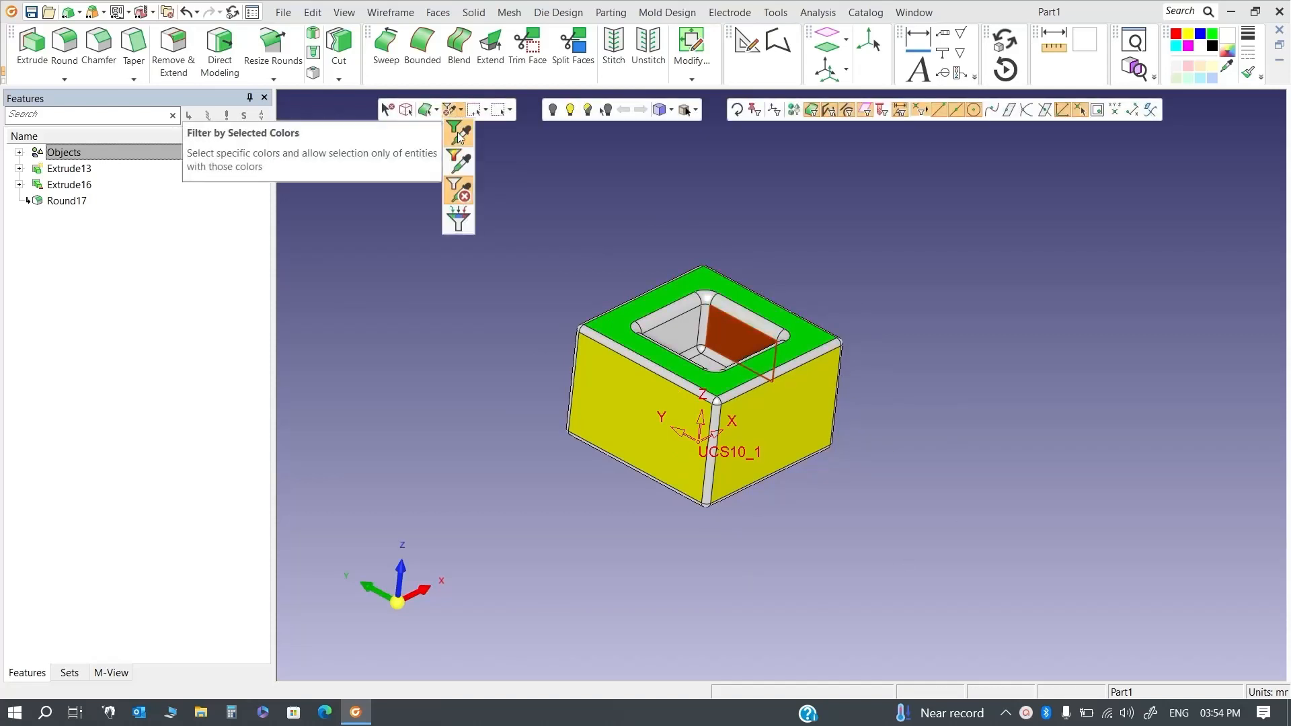
{"action": "left_click", "coordinate": [458, 133]}
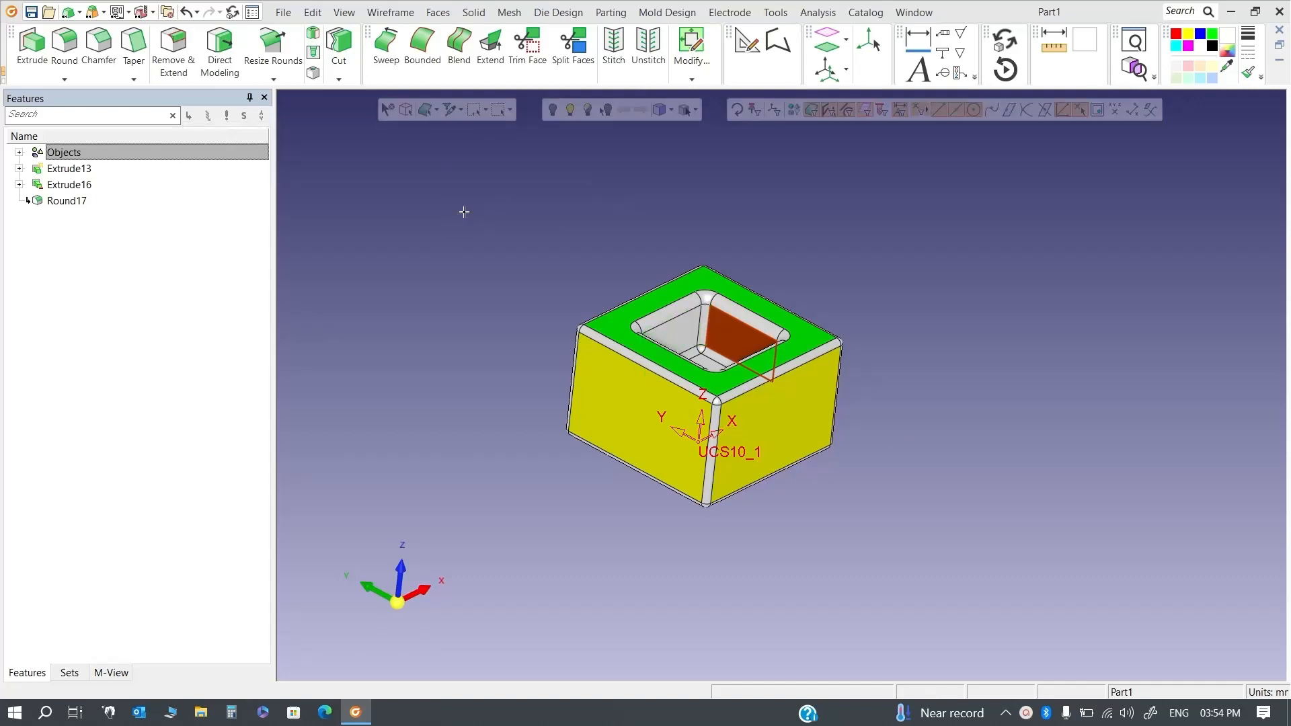
{"action": "left_click_drag", "start_coordinate": [449, 212], "coordinate": [1005, 573]}
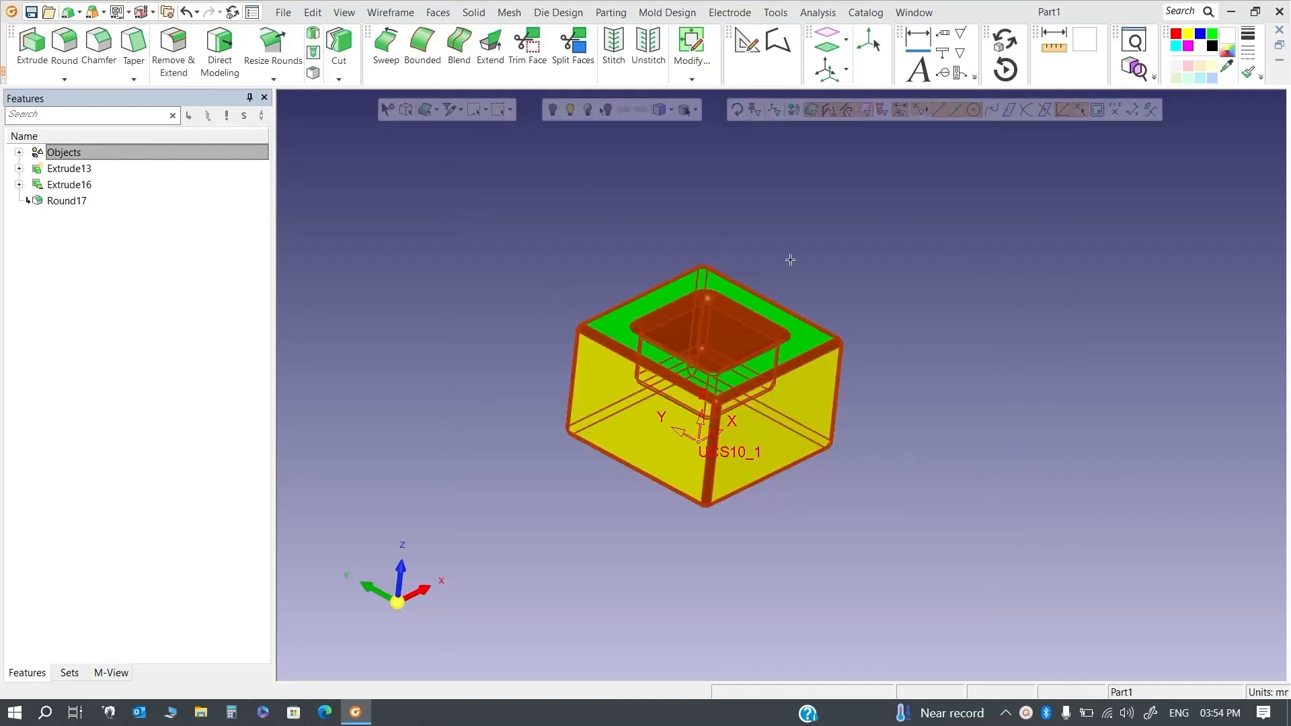
Color the selected white pocket faces and edge rounds magenta
{"action": "scroll", "coordinate": [915, 450], "scroll_direction": "down", "scroll_amount": 3}
{"action": "mouse_move", "coordinate": [855, 522]}
{"action": "left_mouse_down", "text": "ctrl"}
{"action": "mouse_move", "coordinate": [839, 300]}
{"action": "mouse_move", "coordinate": [850, 509]}
{"action": "left_mouse_up", "text": "ctrl"}
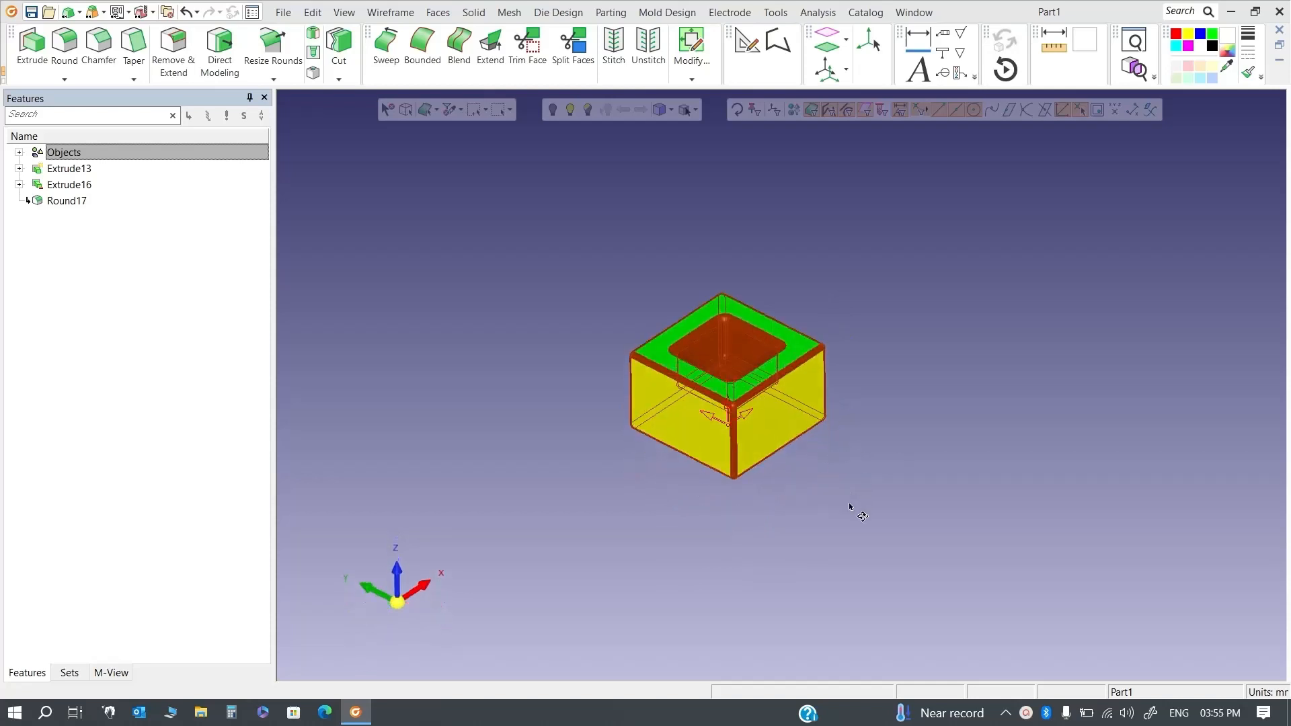
{"action": "scroll", "coordinate": [888, 375], "scroll_direction": "up", "scroll_amount": 2}
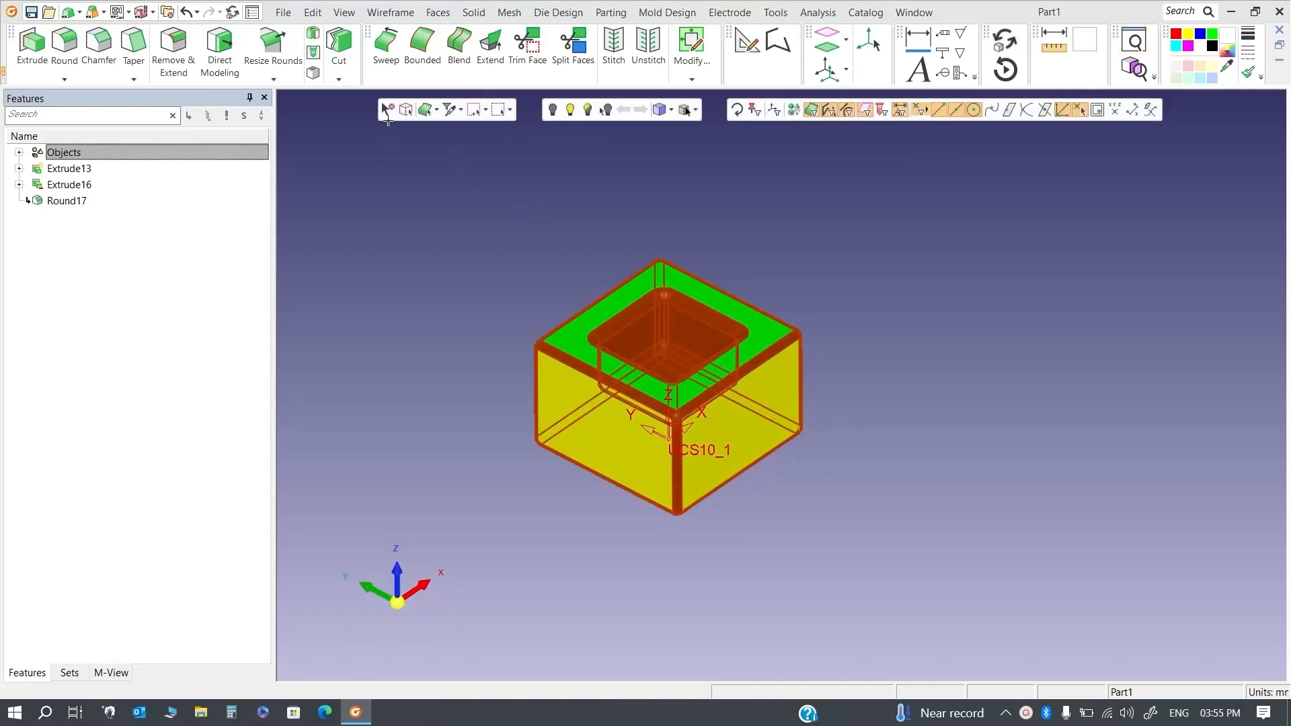
{"action": "left_click", "coordinate": [1187, 47]}
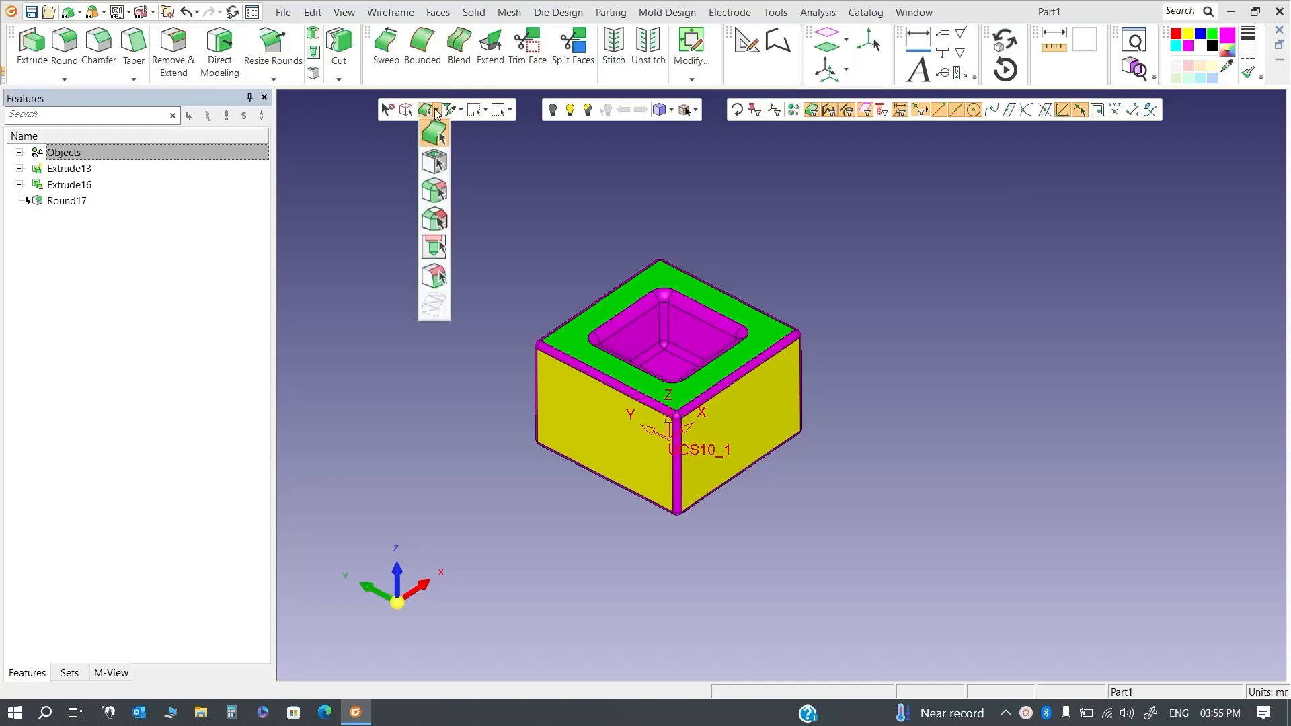
Turn color filtering off and select a magenta wall inside the pocket
{"action": "left_click", "coordinate": [461, 111]}
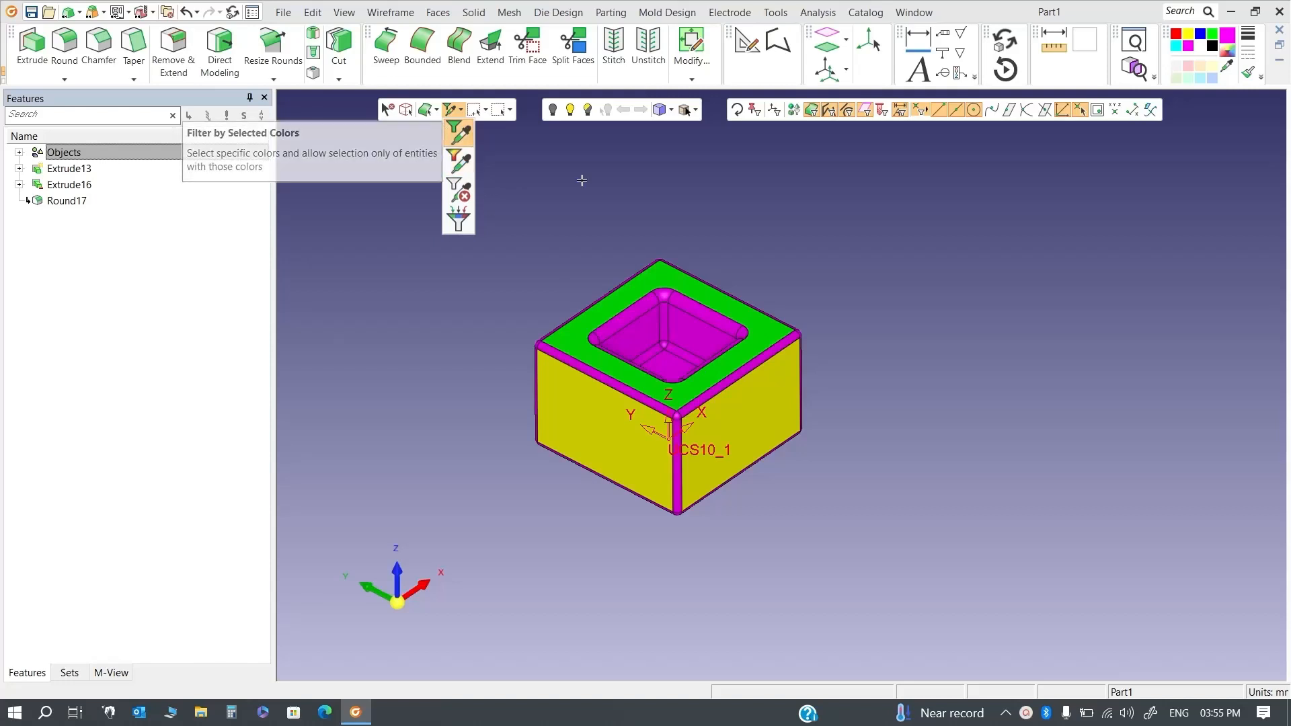
{"action": "left_click", "coordinate": [460, 188]}
{"action": "left_click", "coordinate": [684, 328]}
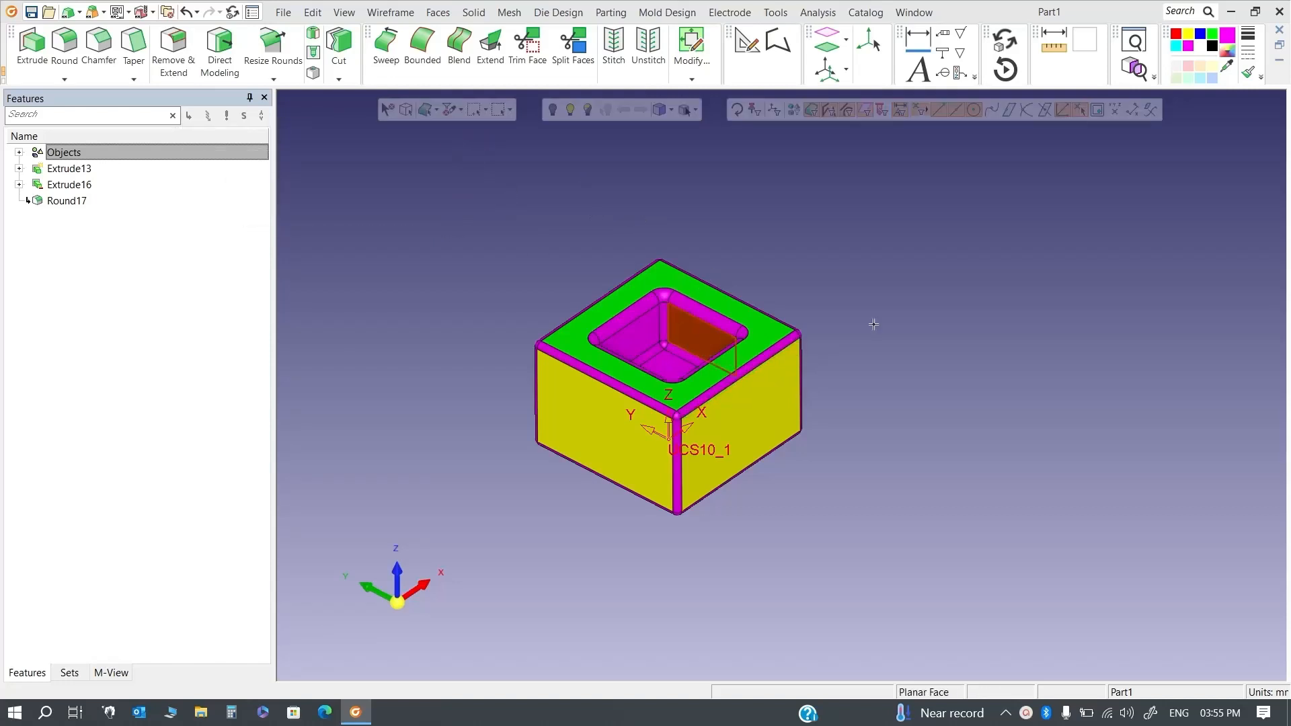
Apply Filter by Not-Selected Colors with the magenta pocket wall, window-select the whole block to pick only its other-colored faces, and clear the selection
{"action": "left_click", "coordinate": [455, 109]}
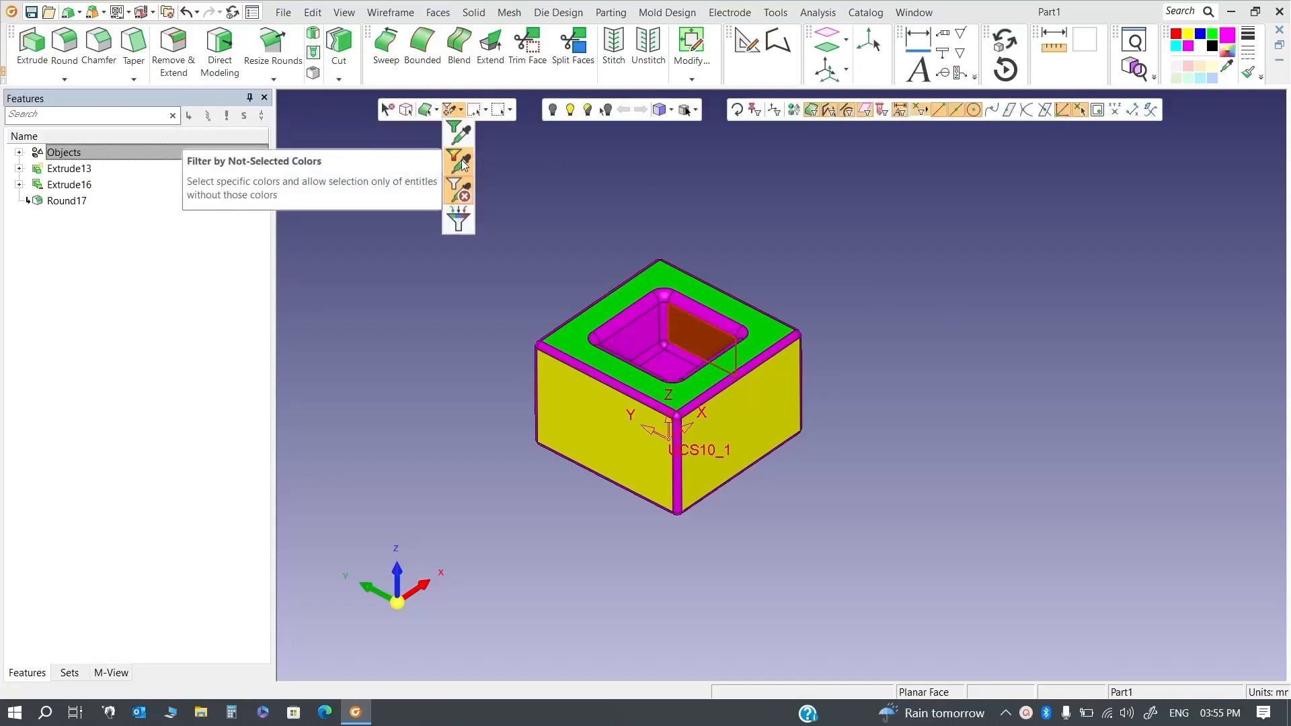
{"action": "left_click", "coordinate": [462, 167]}
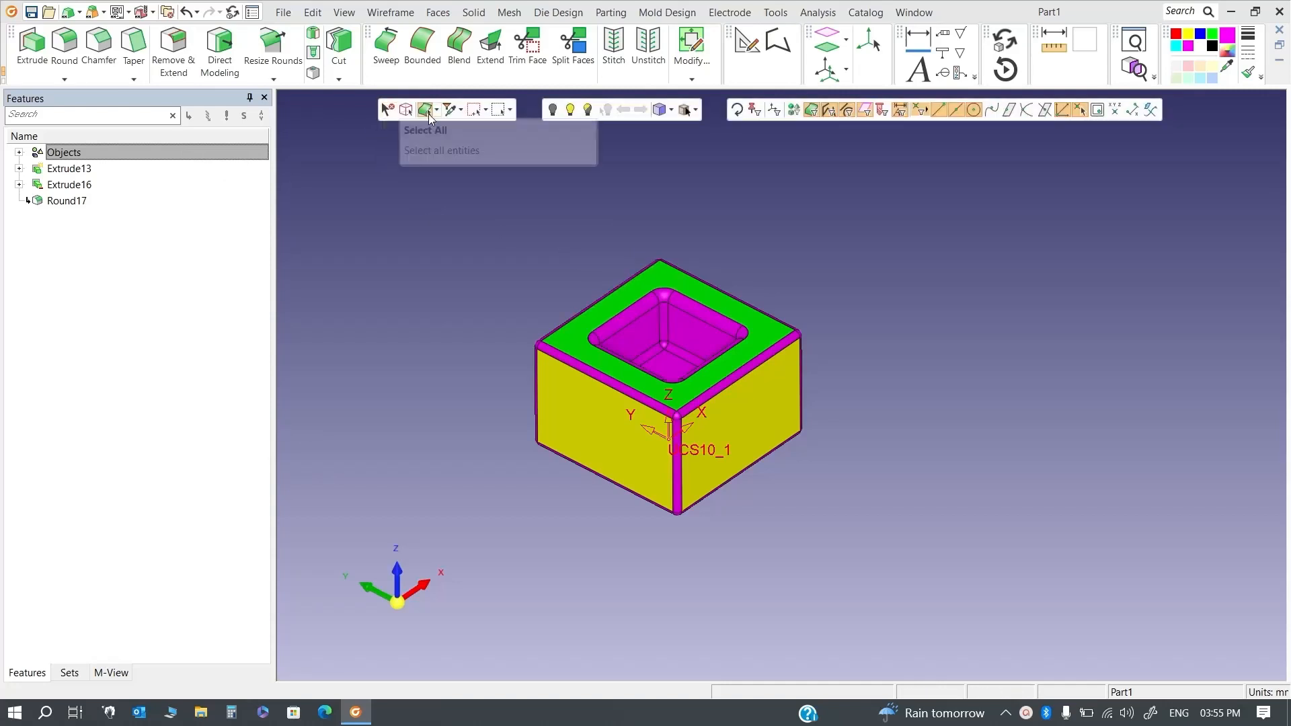
{"action": "left_click", "coordinate": [455, 109]}
{"action": "left_click", "coordinate": [469, 165]}
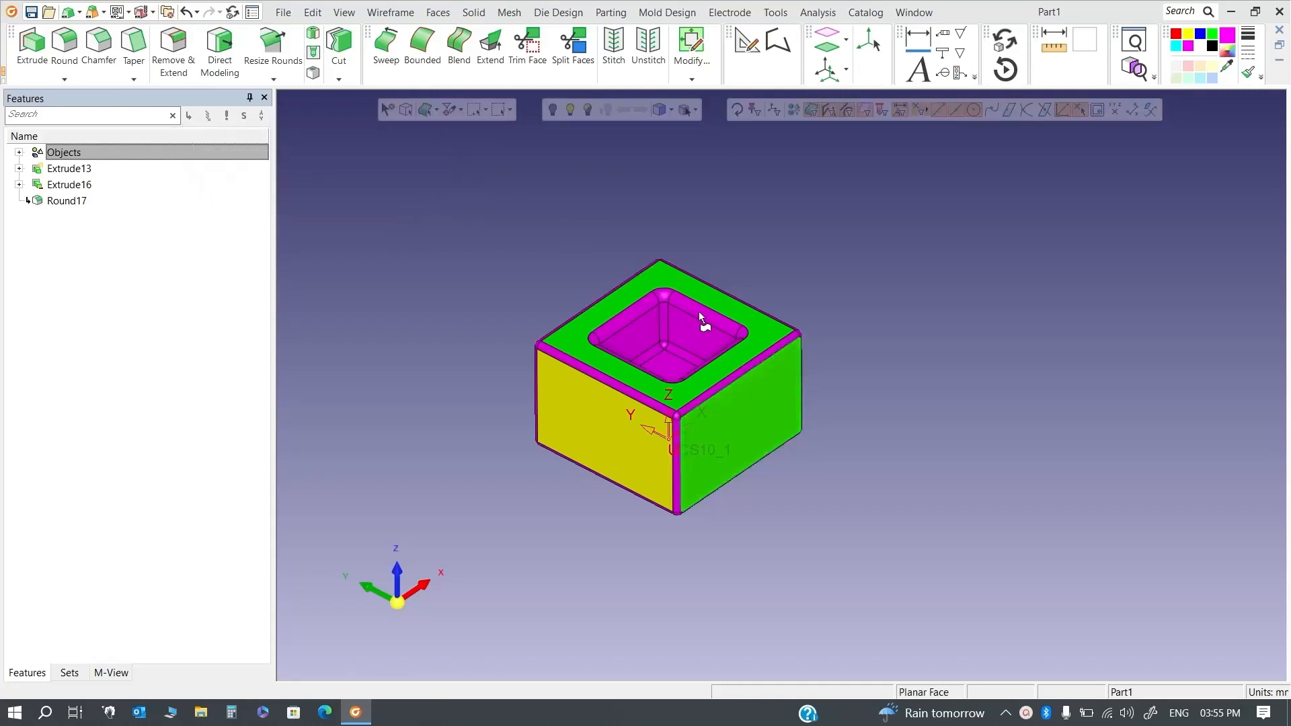
{"action": "left_click", "coordinate": [455, 110]}
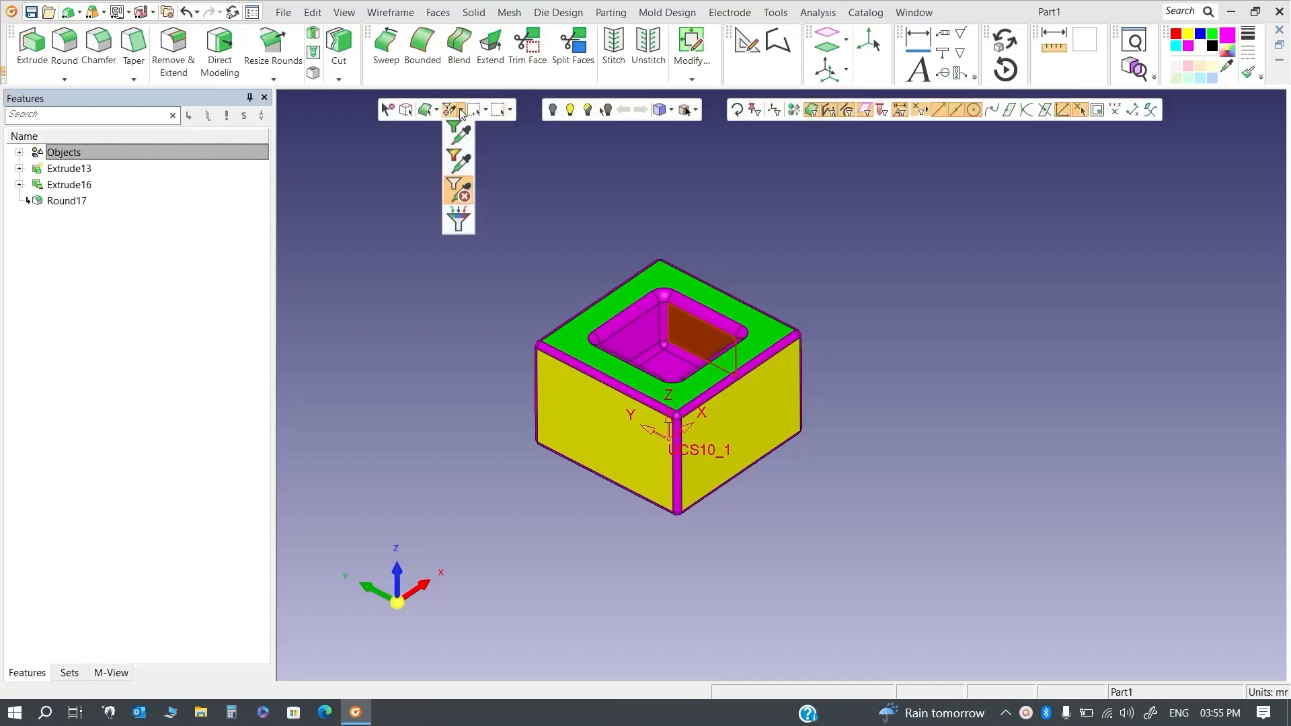
{"action": "left_click", "coordinate": [458, 165]}
{"action": "left_click_drag", "start_coordinate": [442, 231], "coordinate": [995, 606]}
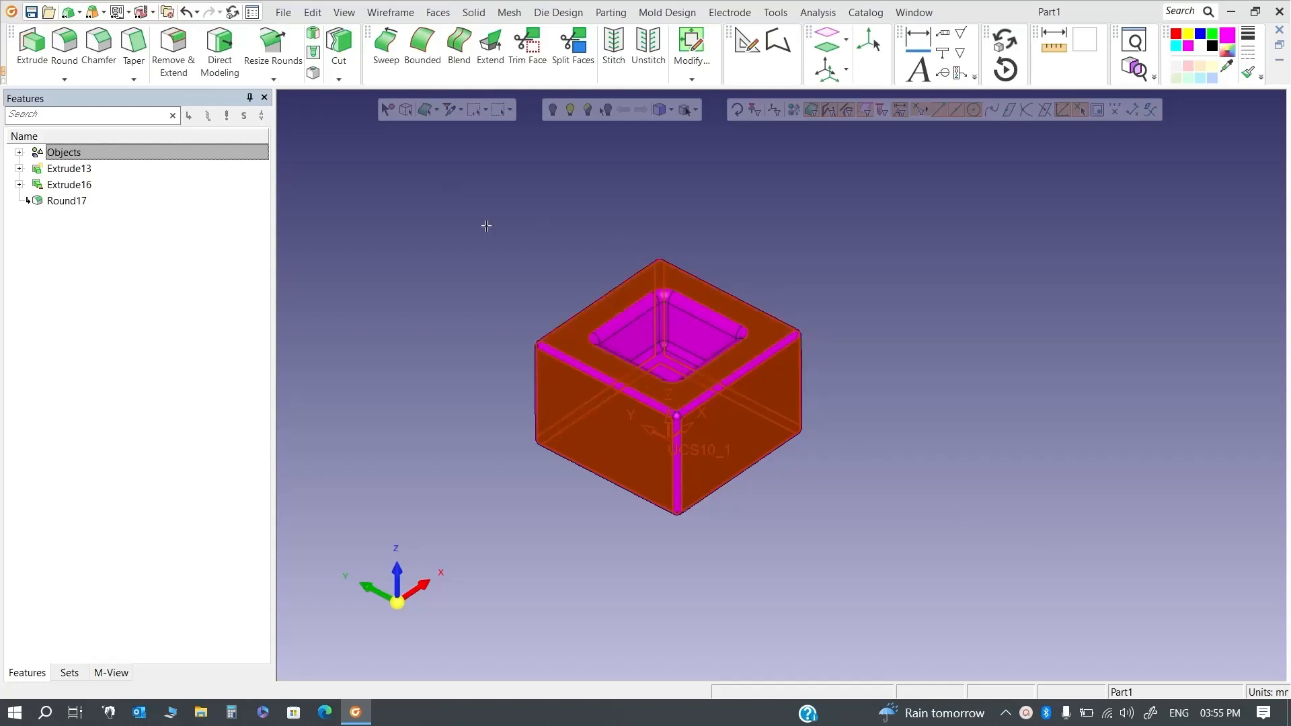
{"action": "left_click", "coordinate": [388, 109]}
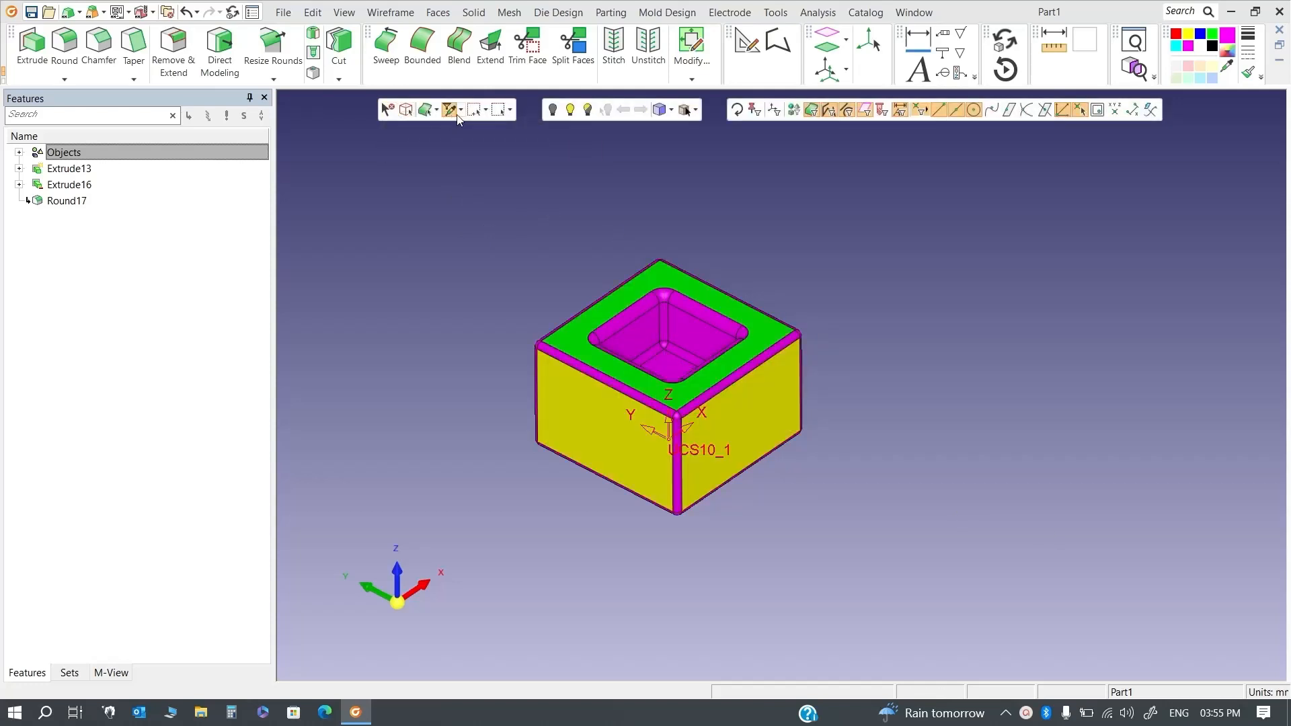
Review the color attributes in the Selection Filter dialog, cancel it, and turn color filtering off
{"action": "left_click", "coordinate": [459, 111]}
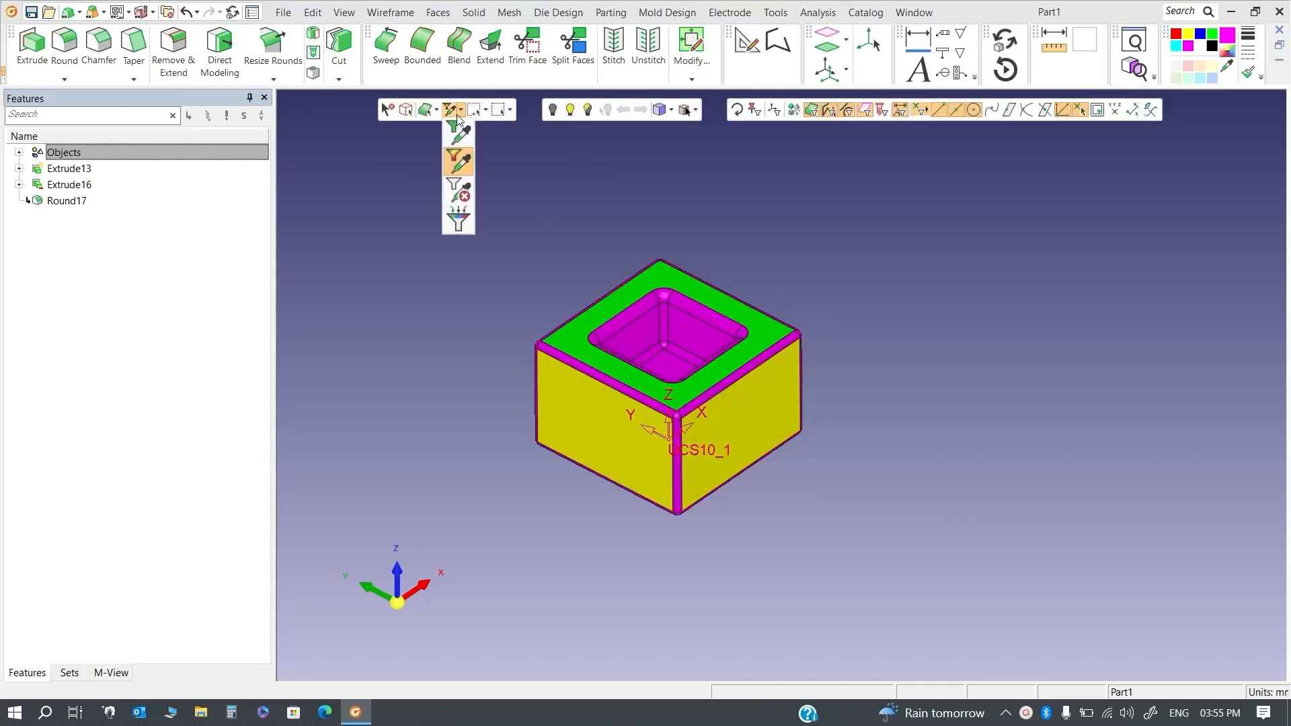
{"action": "left_click", "coordinate": [459, 219]}
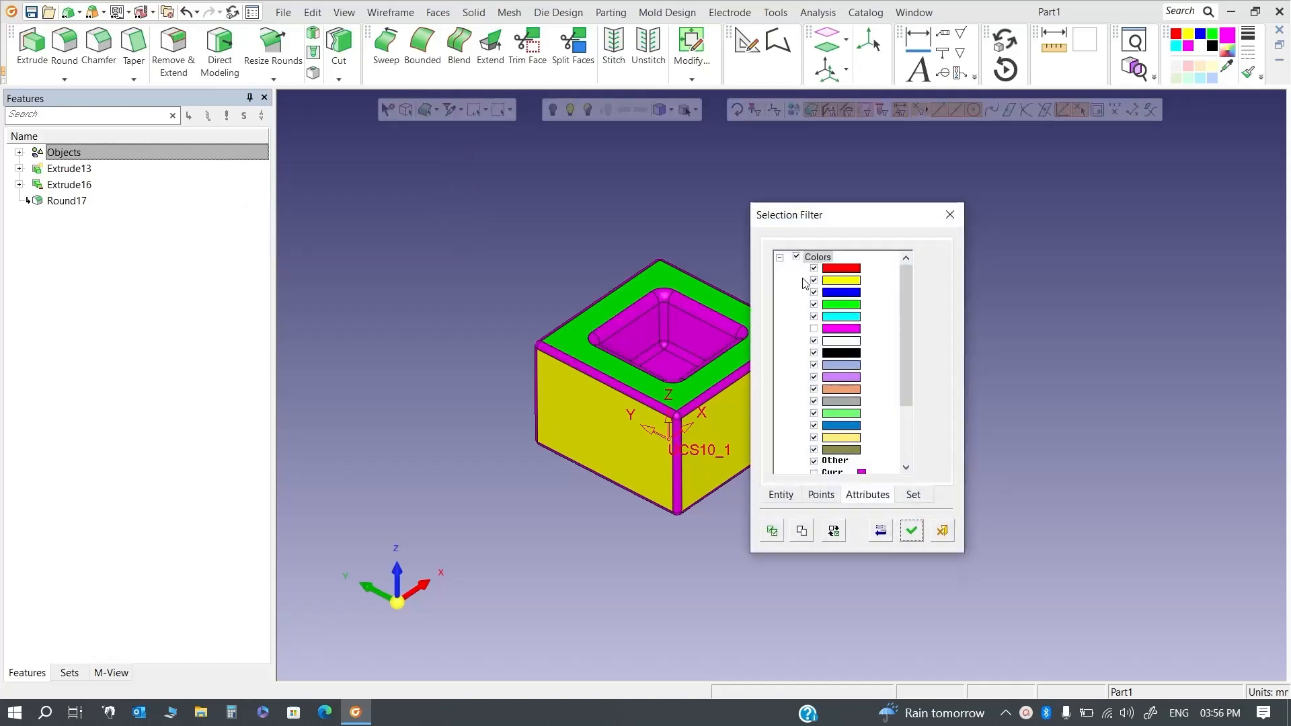
{"action": "scroll", "coordinate": [819, 346], "scroll_direction": "down", "scroll_amount": 3}
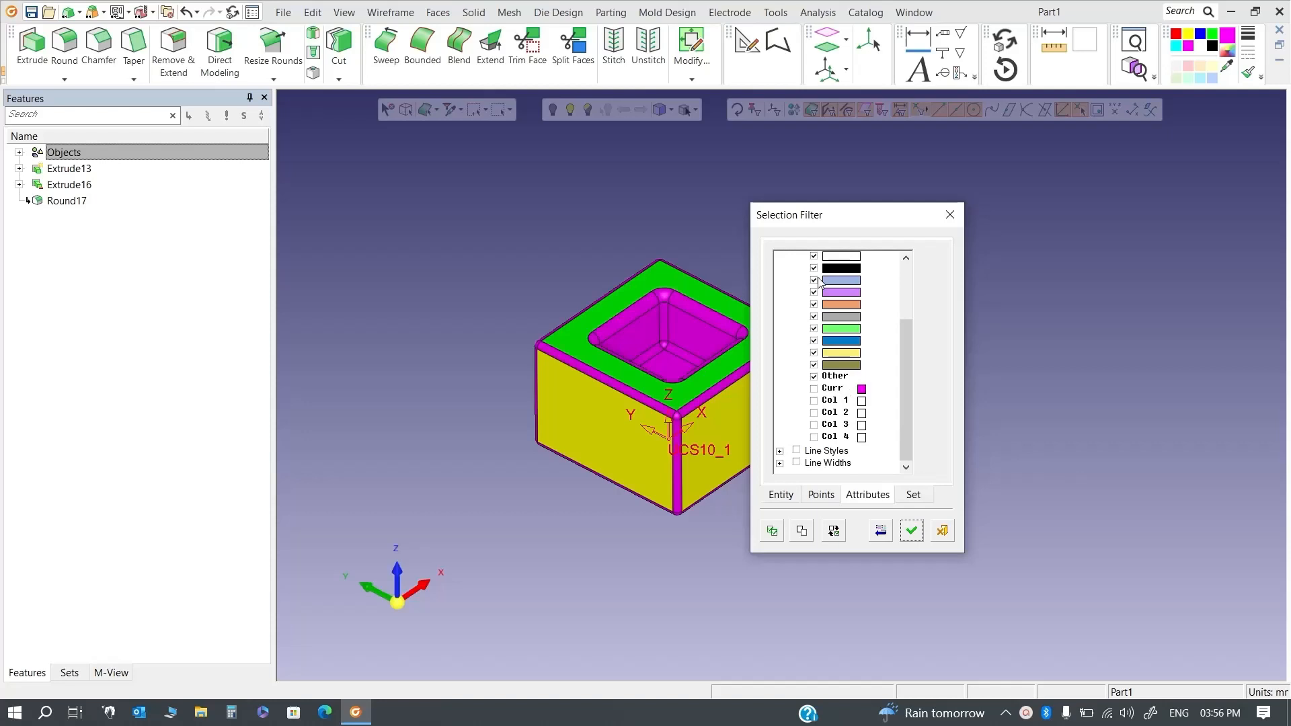
{"action": "left_click", "coordinate": [941, 531]}
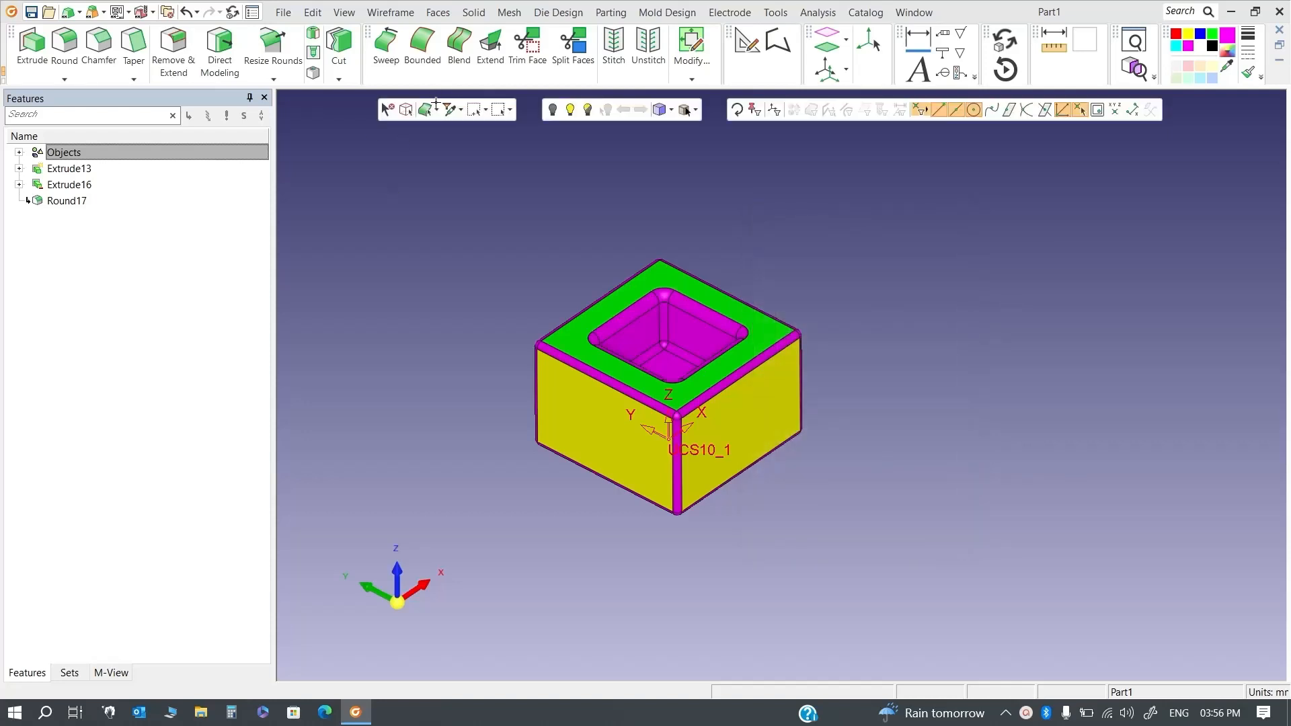
{"action": "left_click", "coordinate": [460, 110]}
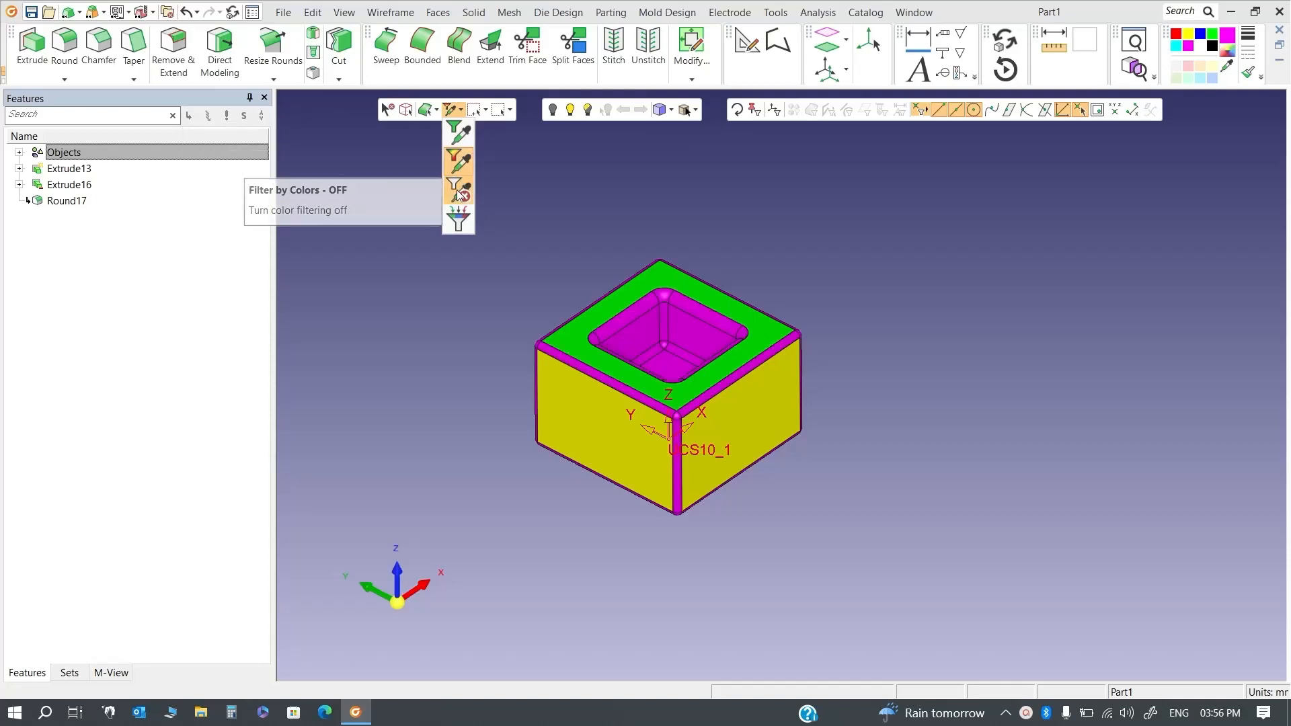
{"action": "left_click", "coordinate": [458, 194]}
{"action": "left_click", "coordinate": [486, 111]}
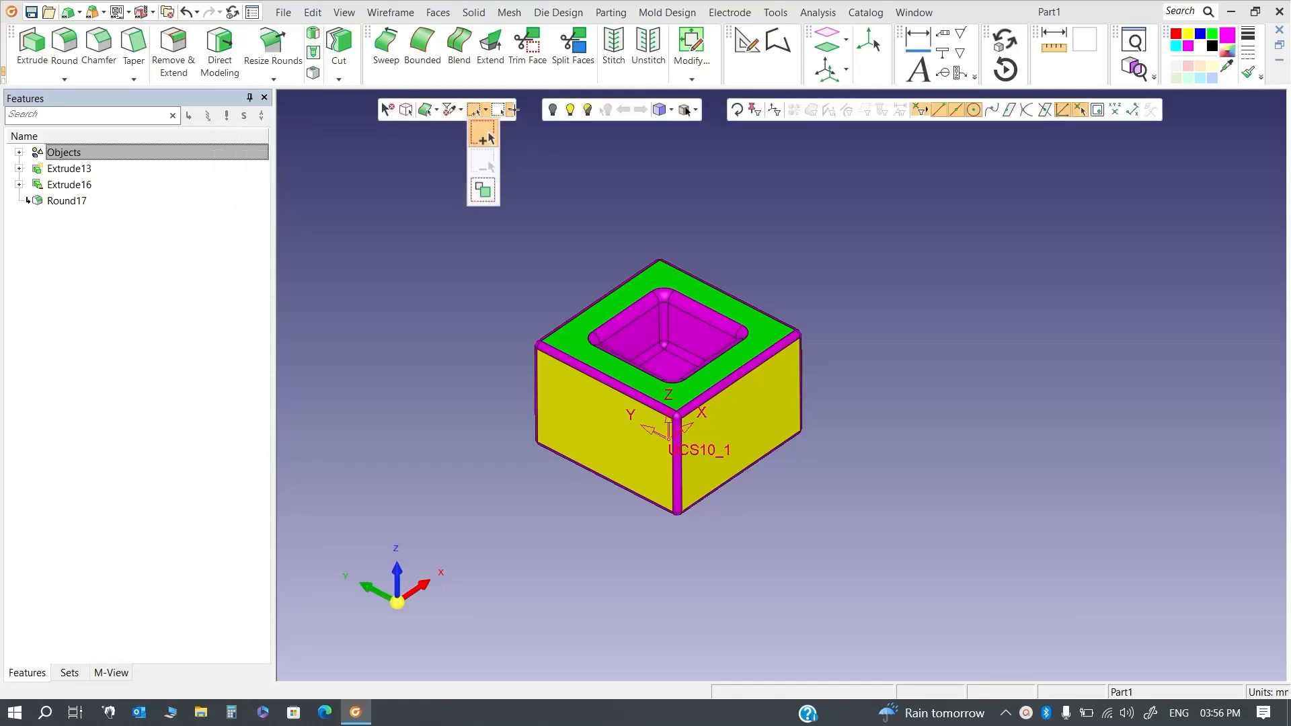
{"action": "left_click", "coordinate": [511, 110]}
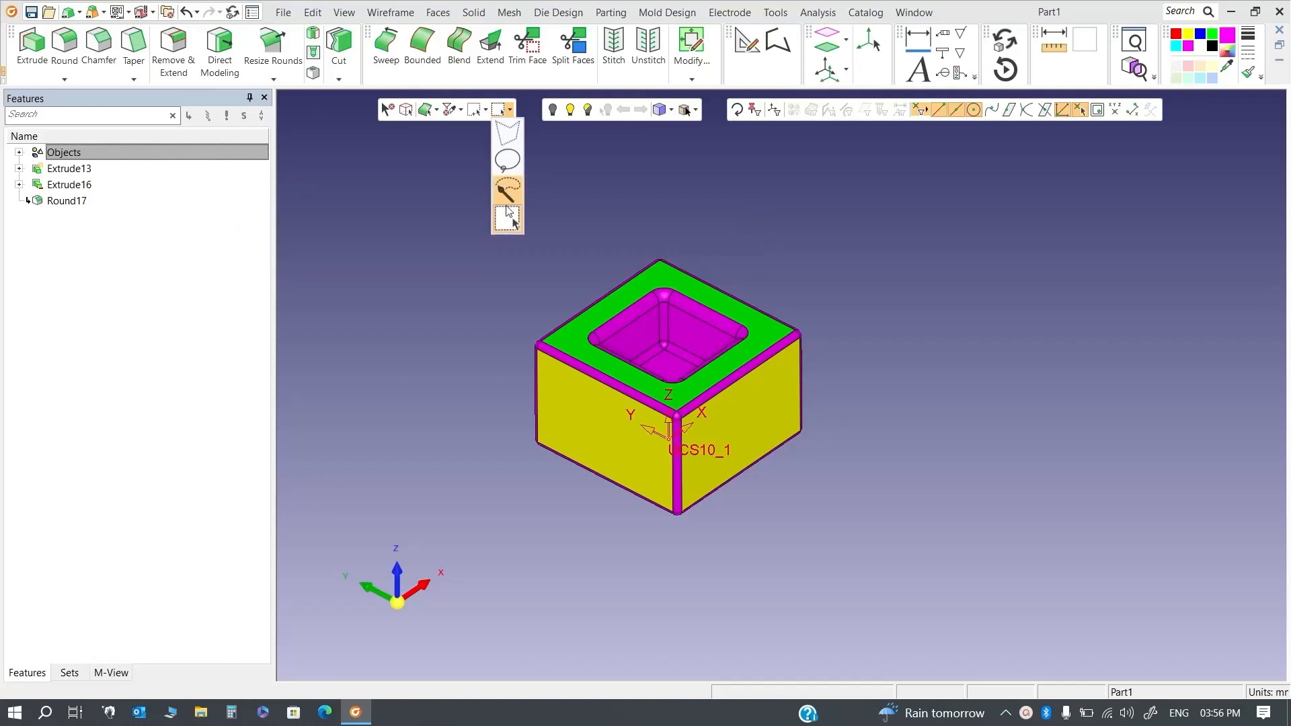
{"action": "left_click", "coordinate": [534, 130]}
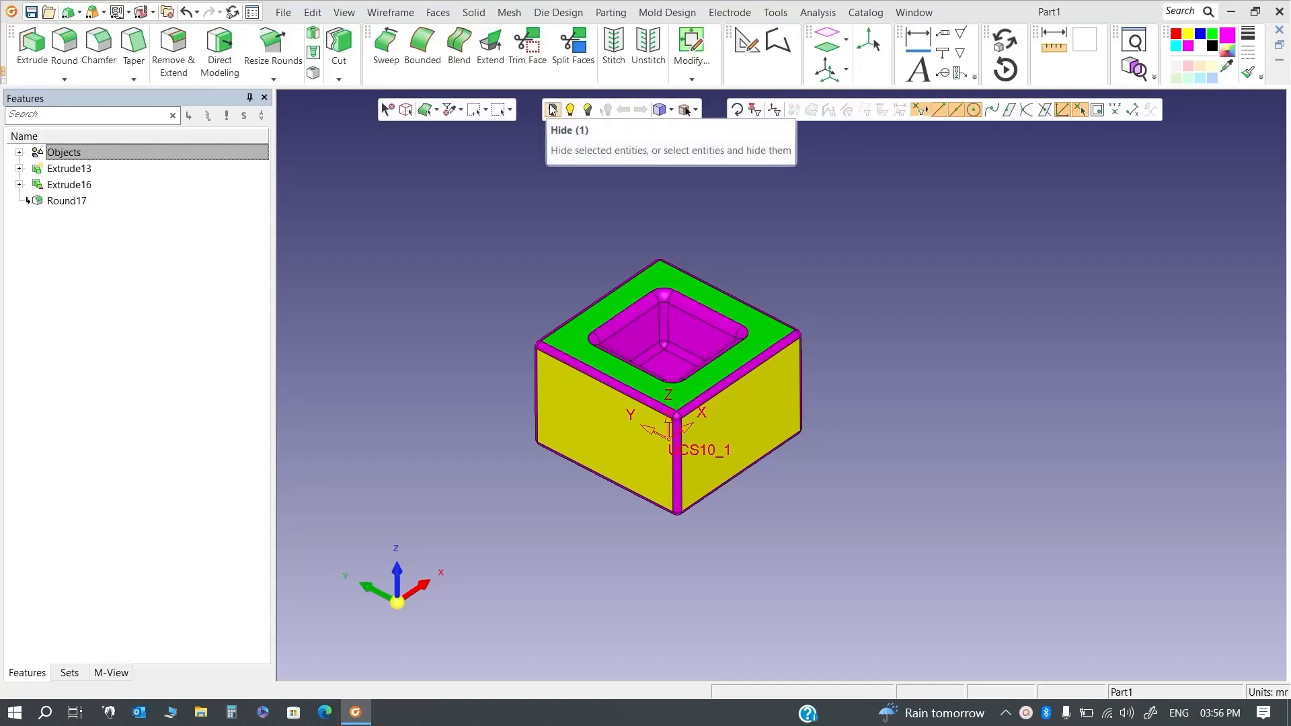
Select the yellow side face on the block's X-axis side and hide it
{"action": "scroll", "coordinate": [779, 373], "scroll_direction": "down", "scroll_amount": 3}
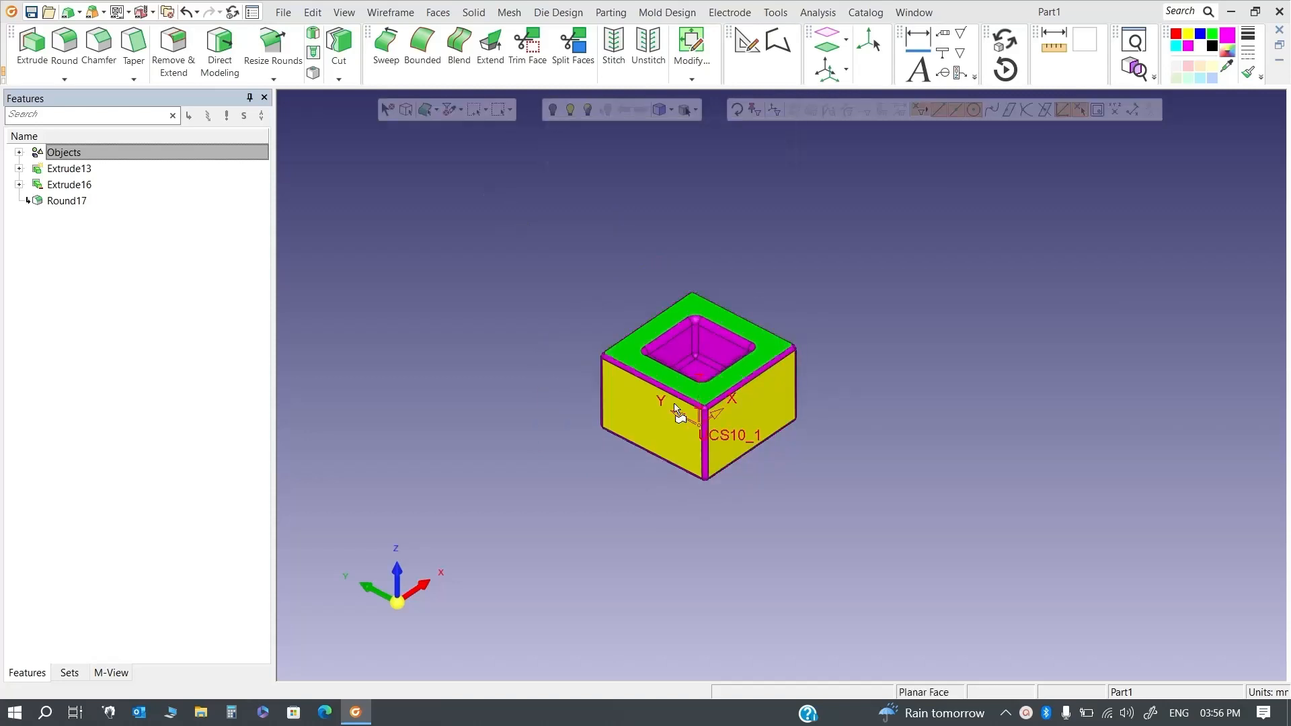
{"action": "scroll", "coordinate": [679, 407], "scroll_direction": "up", "scroll_amount": 3}
{"action": "scroll", "coordinate": [695, 357], "scroll_direction": "down", "scroll_amount": 4}
{"action": "scroll", "coordinate": [695, 344], "scroll_direction": "up", "scroll_amount": 3}
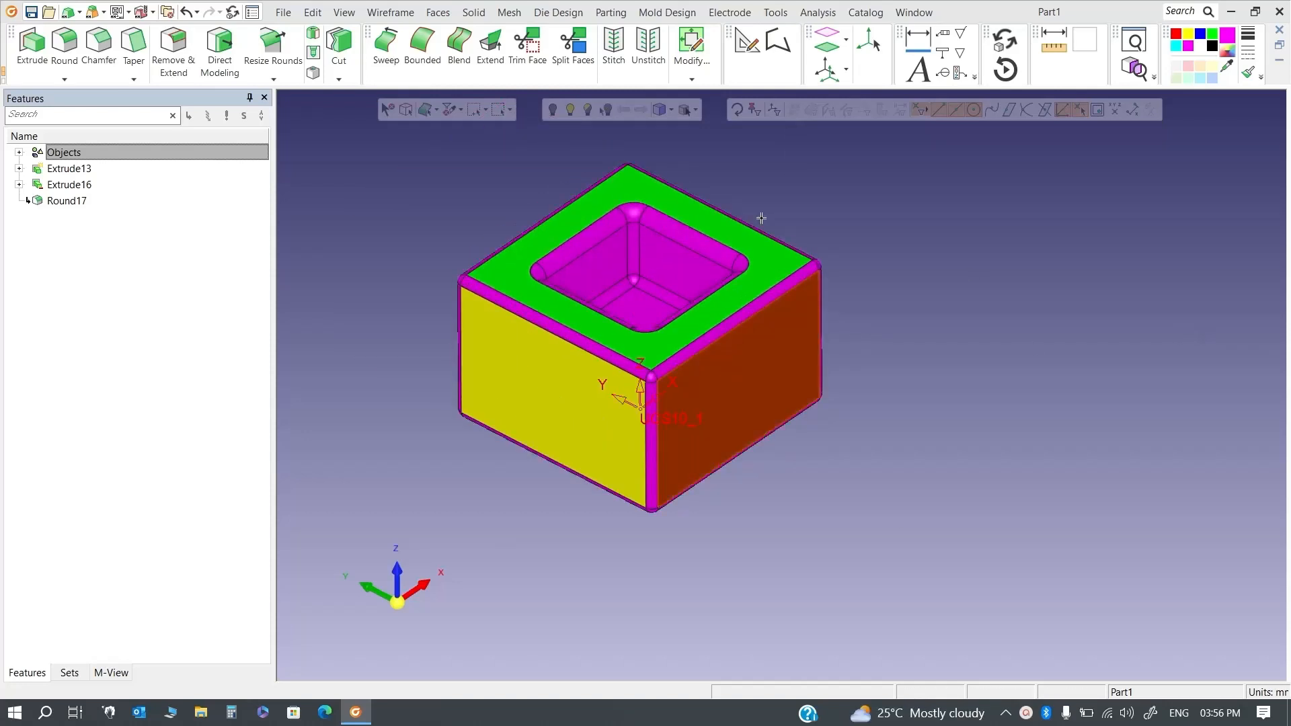
{"action": "left_click", "coordinate": [552, 110]}
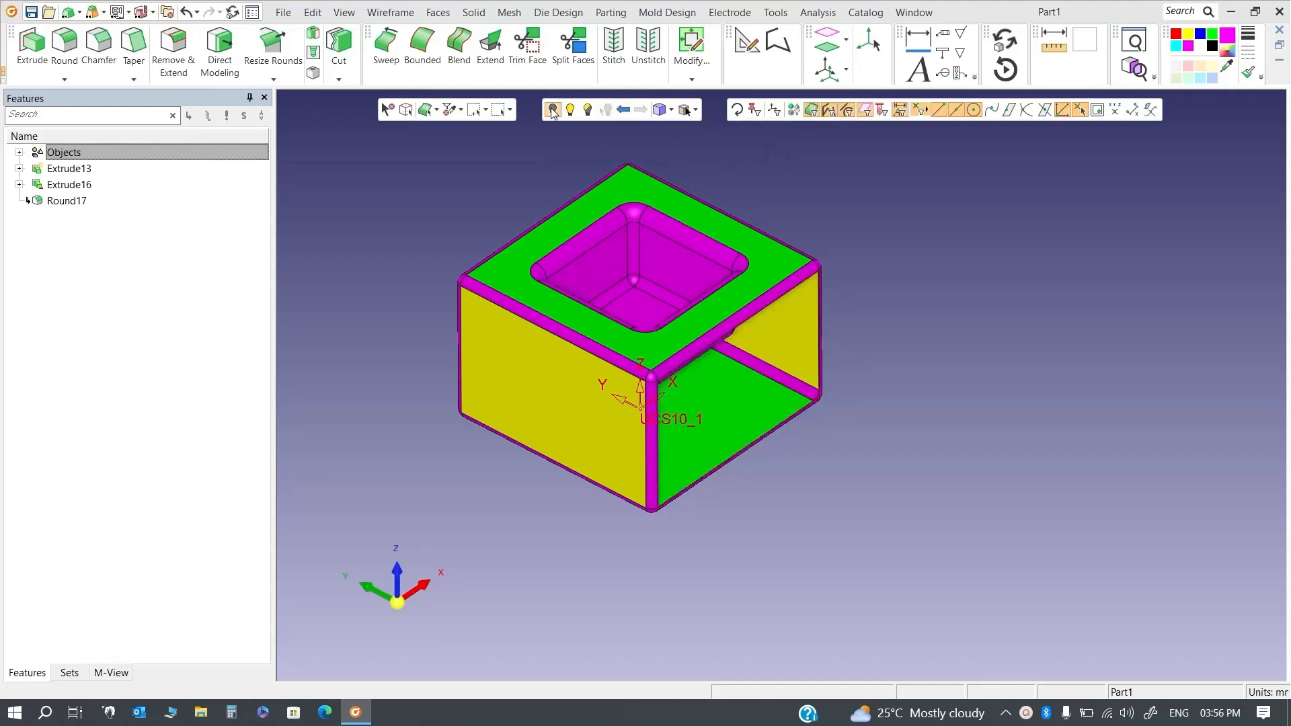
Use Show to pick the hidden yellow side face and bring it back into view
{"action": "scroll", "coordinate": [756, 365], "scroll_direction": "down", "scroll_amount": 2}
{"action": "middle_click_drag", "start_coordinate": [756, 365], "coordinate": [528, 339]}
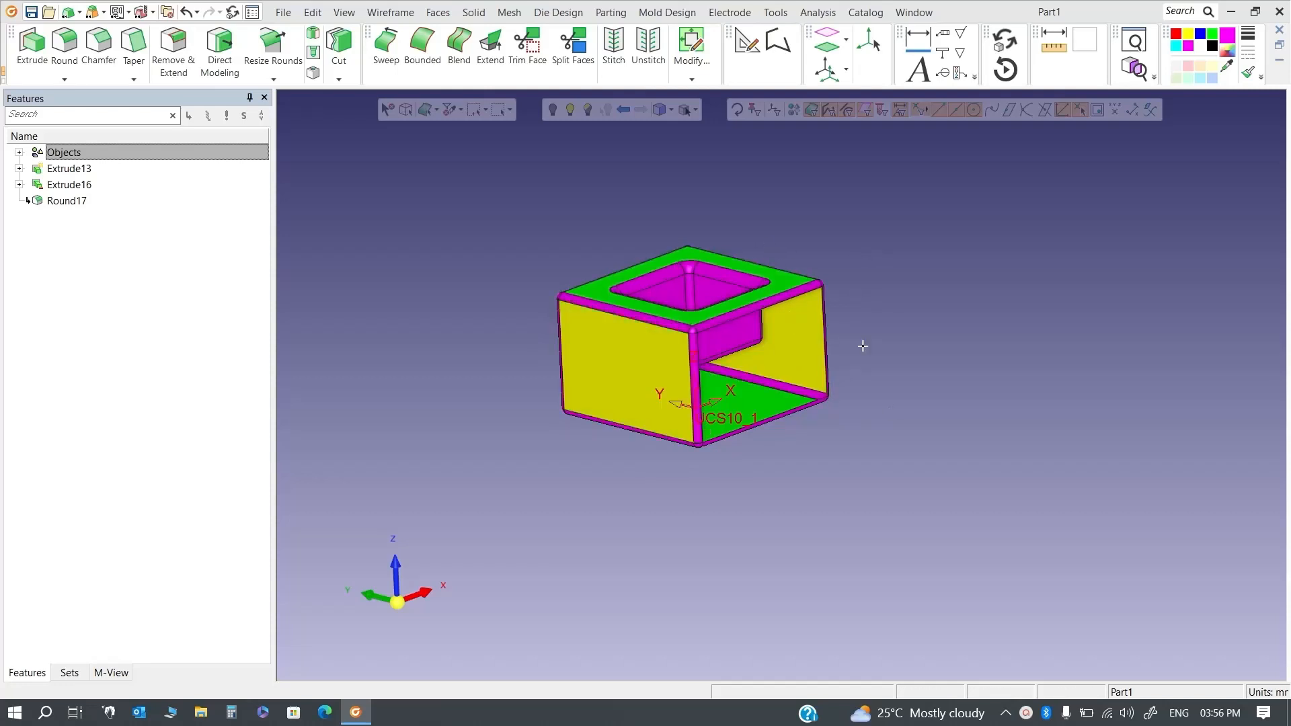
{"action": "left_click", "coordinate": [572, 110]}
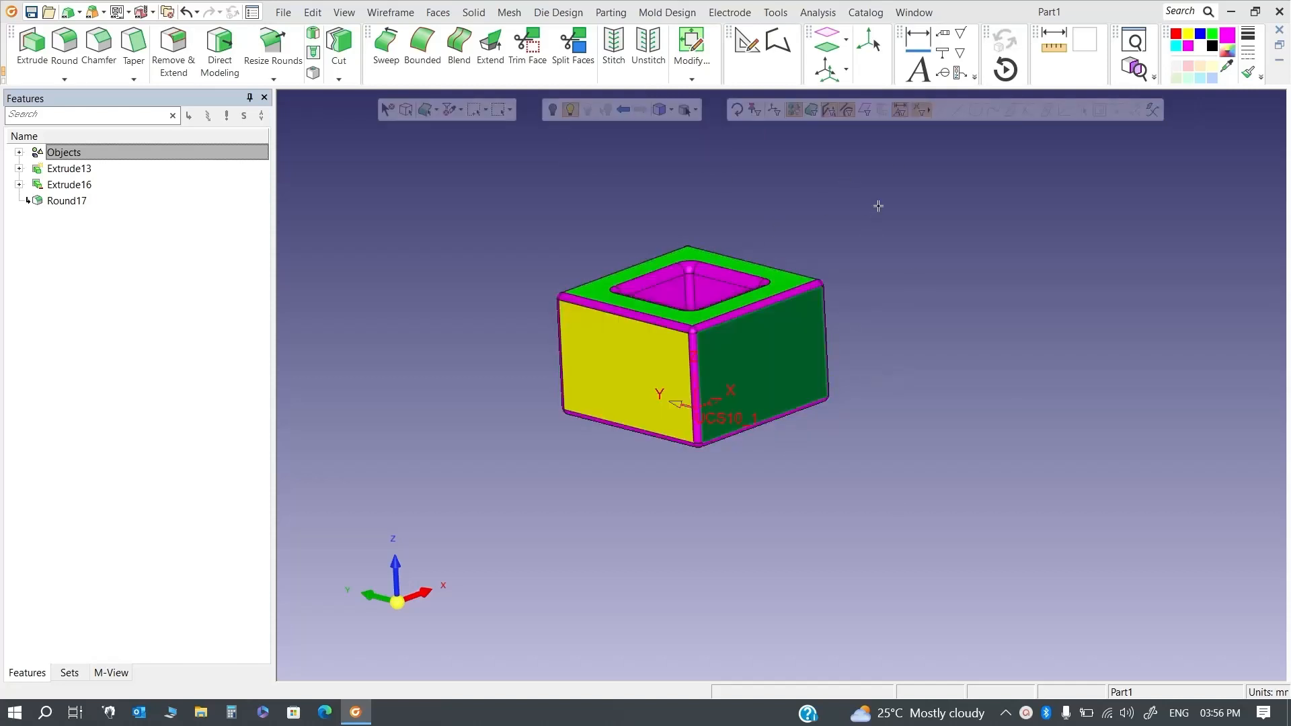
{"action": "left_click", "coordinate": [794, 109]}
{"action": "left_click", "coordinate": [780, 334]}
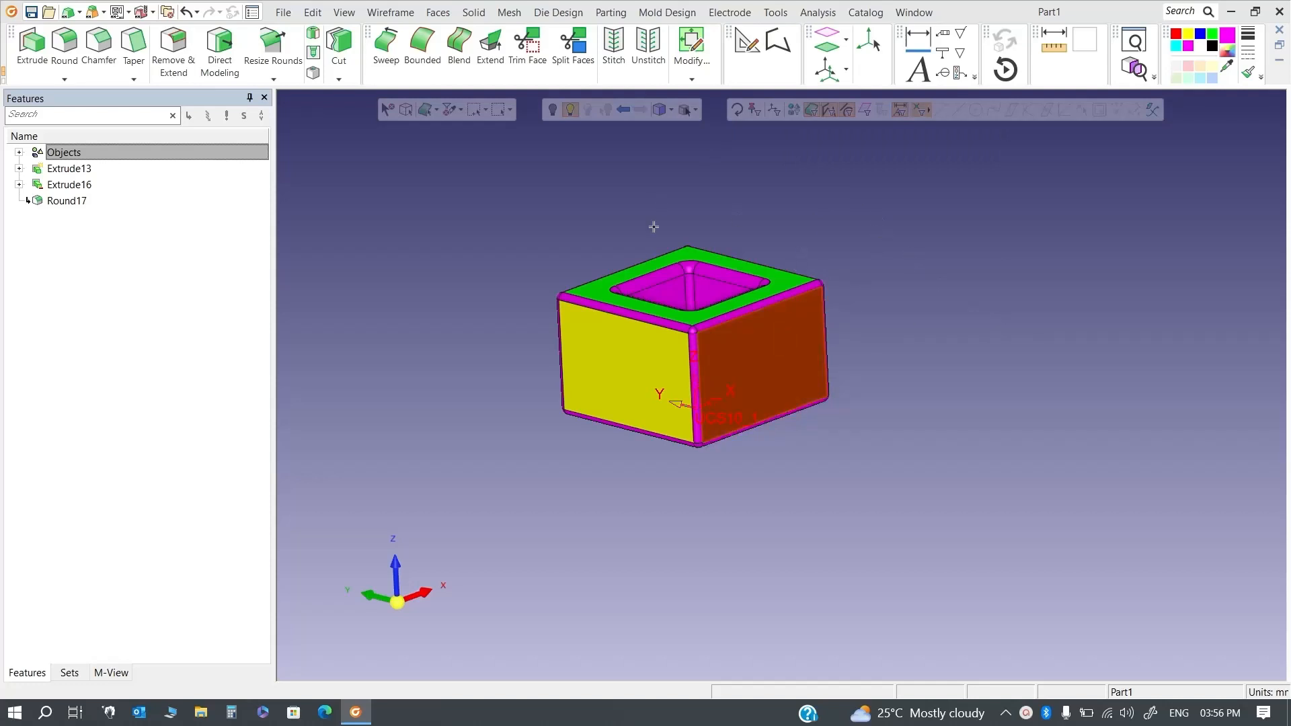
{"action": "key", "text": "Escape"}
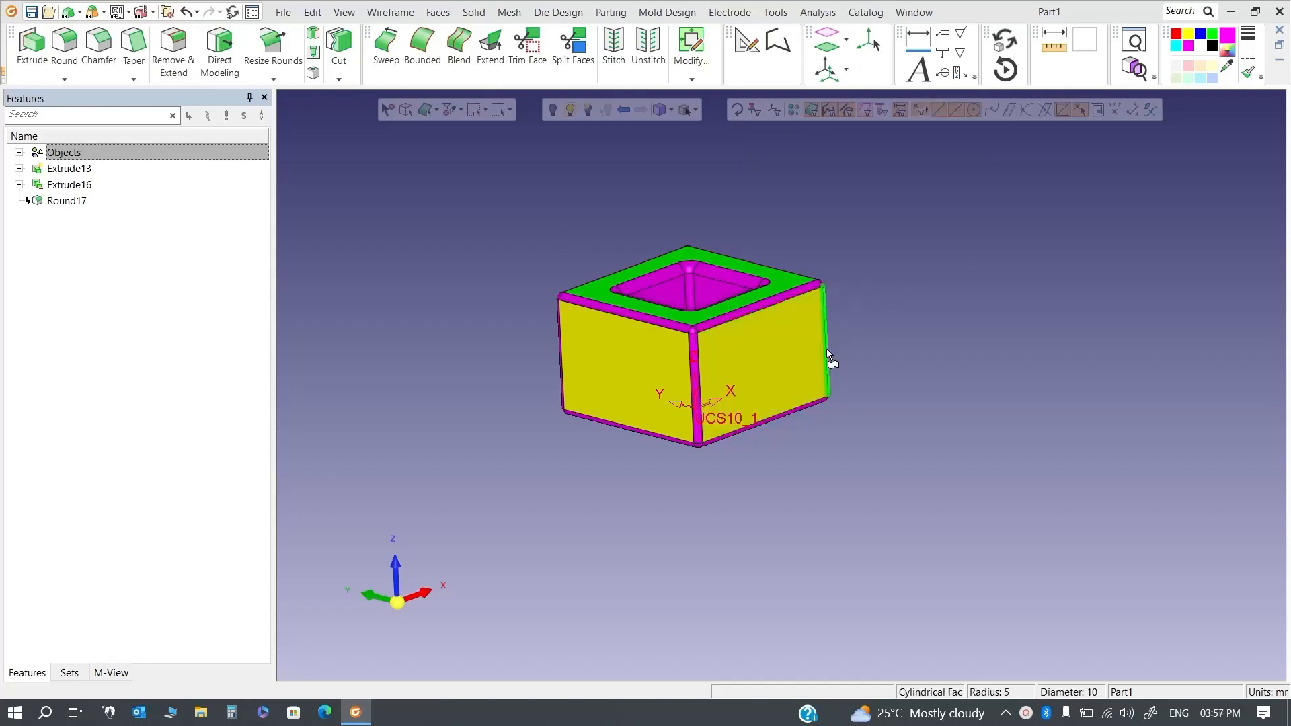
Select all four yellow side faces around the block and hide them together
{"action": "left_click", "coordinate": [753, 334]}
{"action": "left_click", "coordinate": [620, 361]}
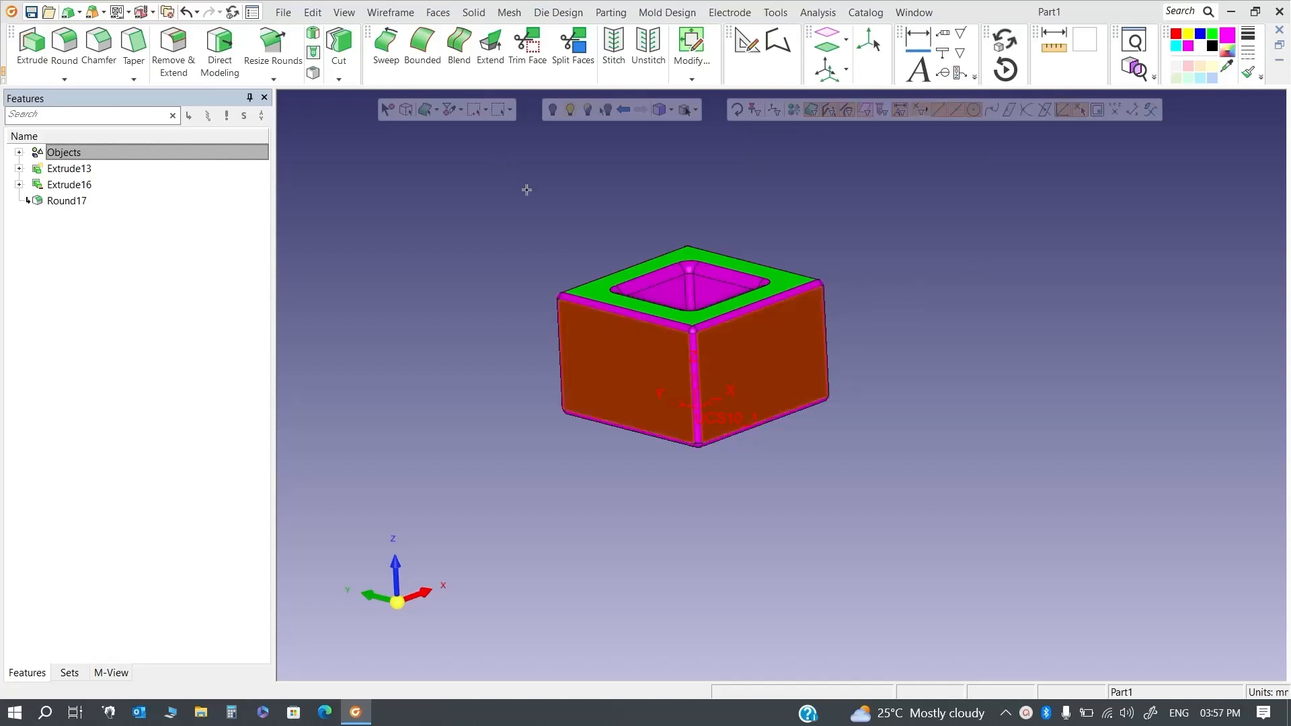
{"action": "right_click_drag", "start_coordinate": [527, 190], "coordinate": [608, 305]}
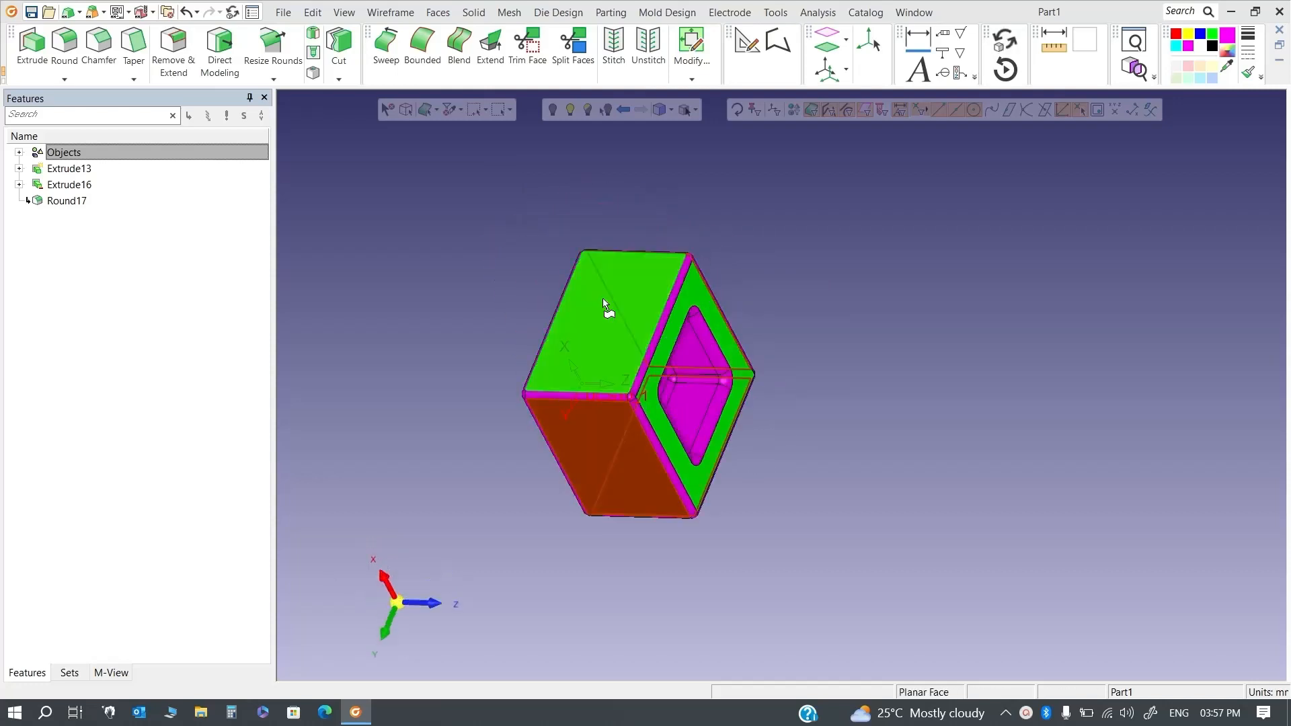
{"action": "right_click_drag", "start_coordinate": [744, 327], "coordinate": [613, 208]}
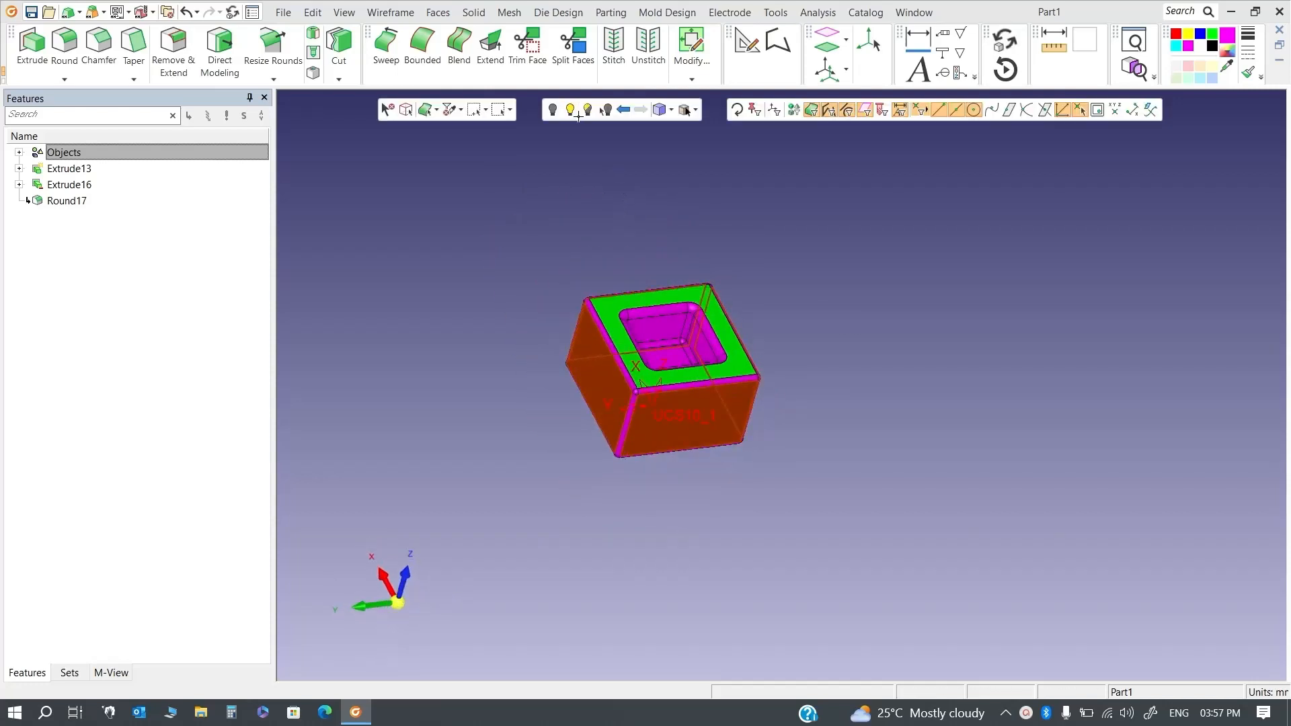
{"action": "left_click", "coordinate": [553, 110]}
Use Show with the face filter to restore only the front side face, keeping the other side faces hidden
{"action": "right_click_drag", "start_coordinate": [744, 361], "coordinate": [748, 311]}
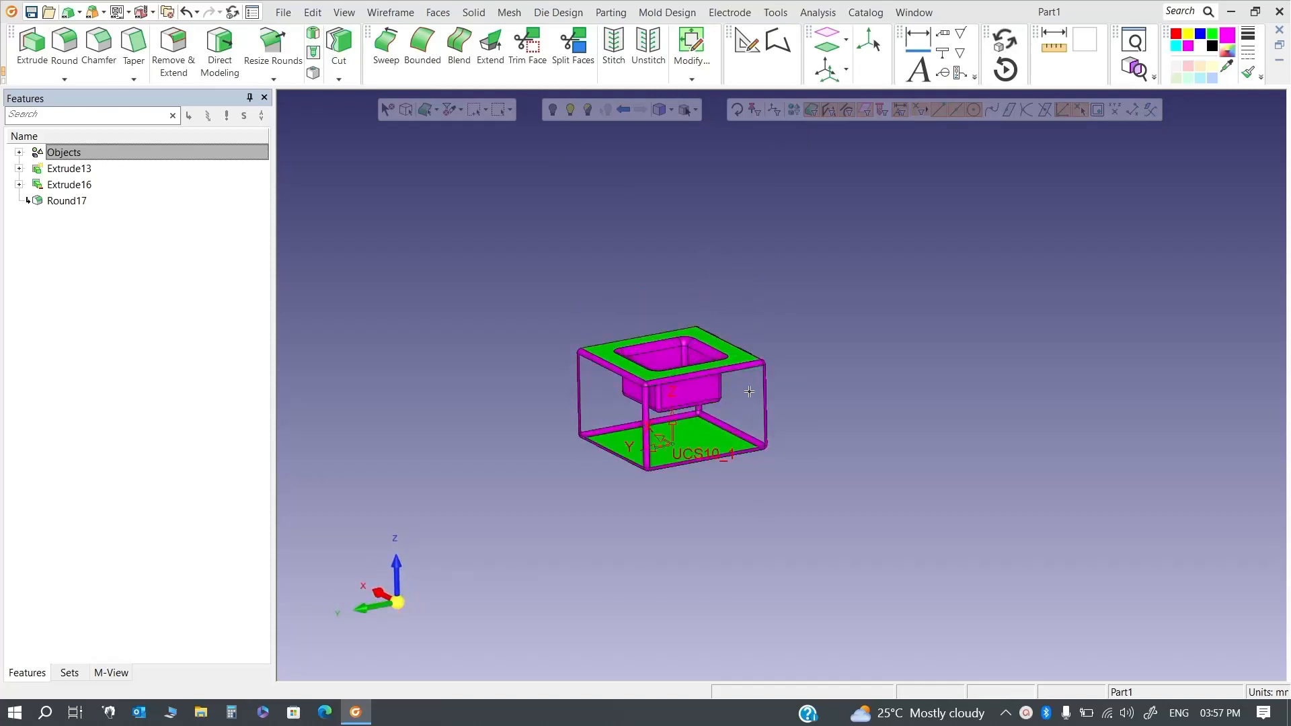
{"action": "scroll", "coordinate": [737, 403], "scroll_direction": "up", "scroll_amount": 2}
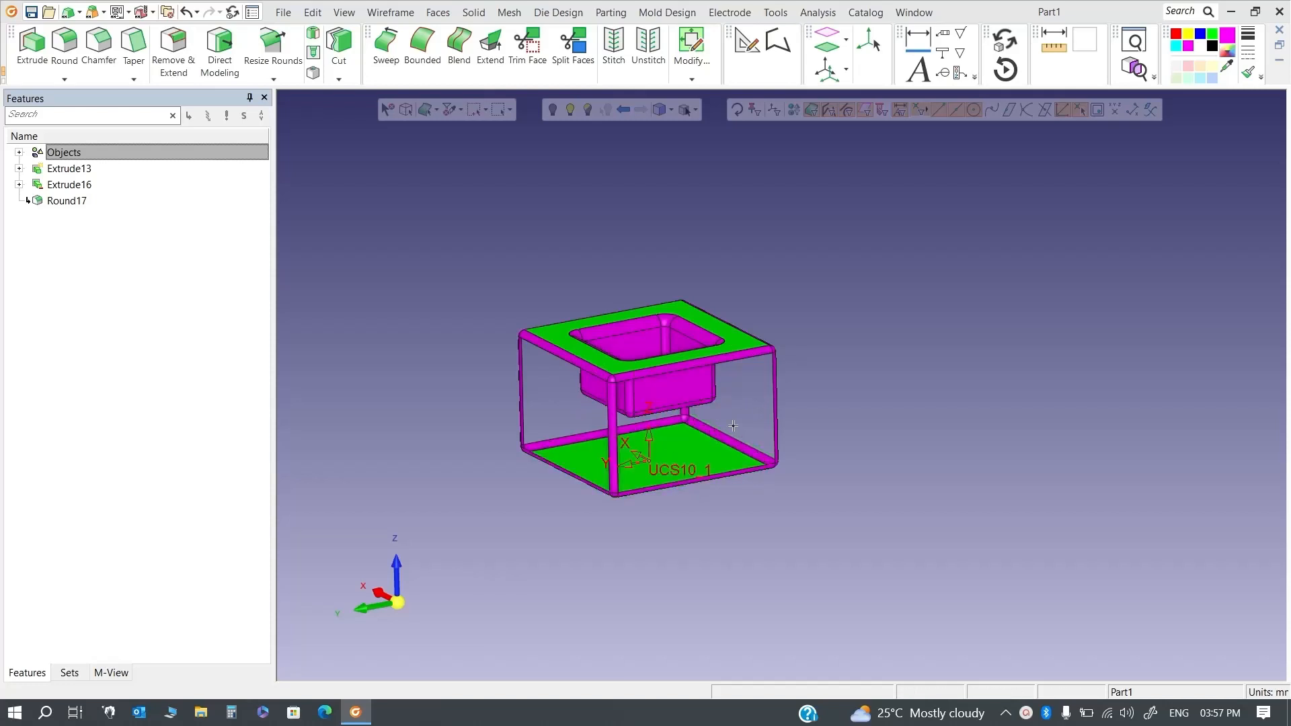
{"action": "left_click", "coordinate": [570, 109]}
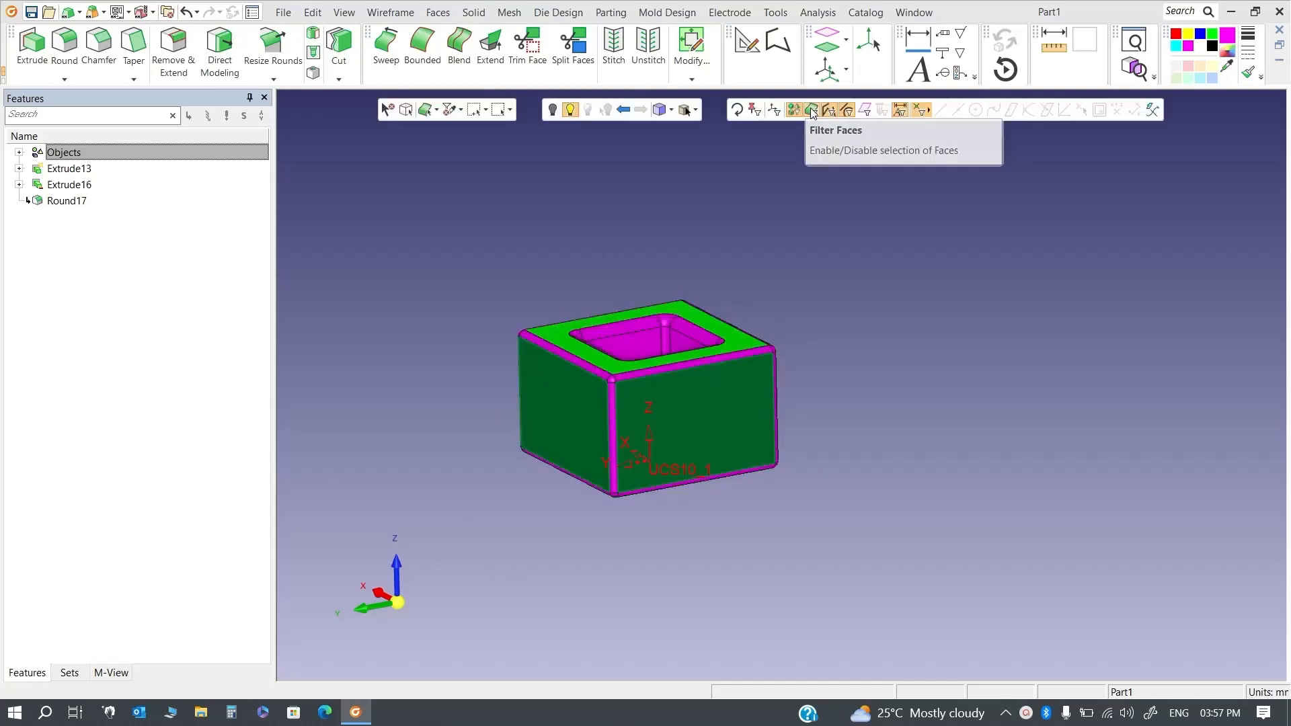
{"action": "left_click", "coordinate": [811, 109]}
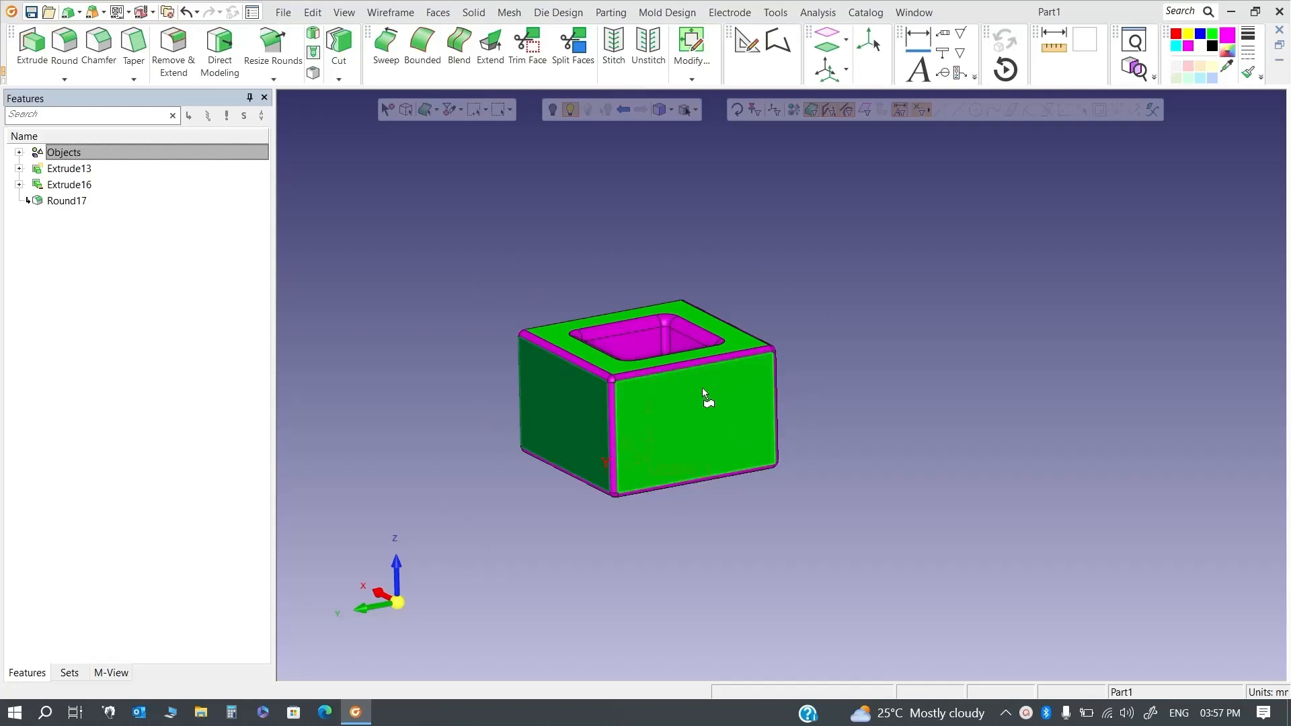
{"action": "left_click", "coordinate": [731, 393]}
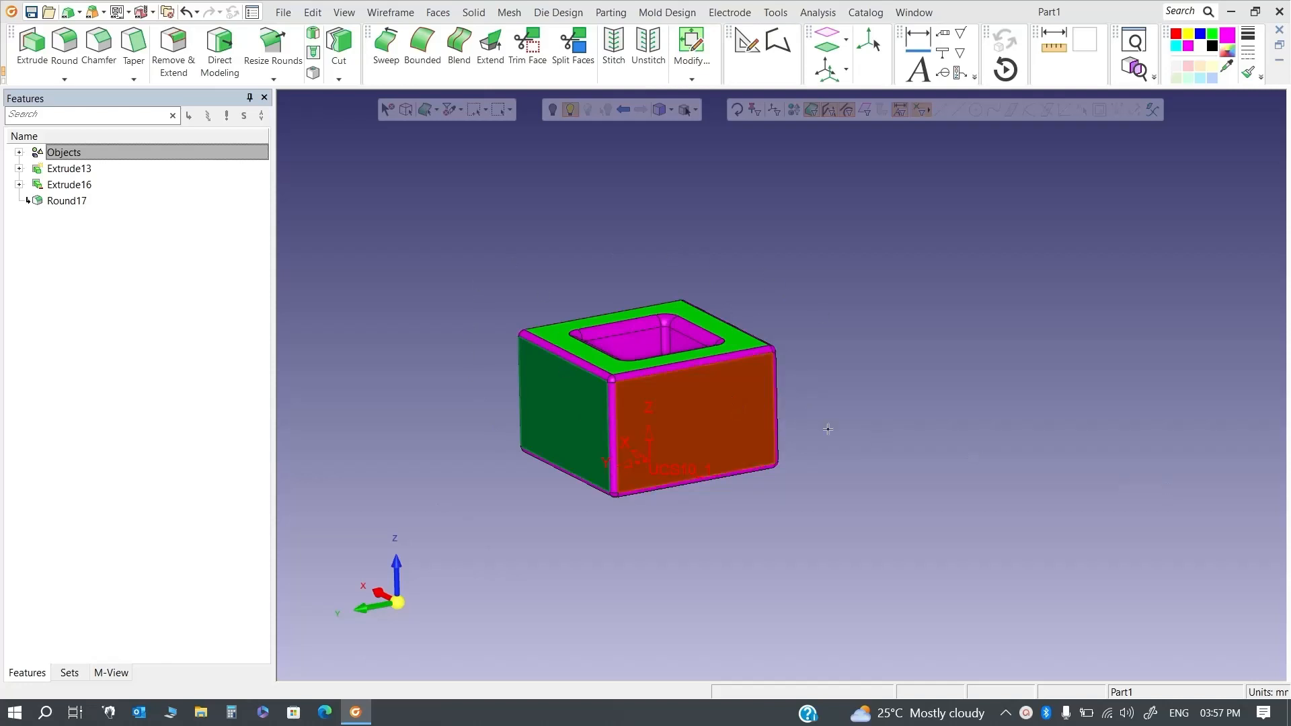
{"action": "key", "text": "Delete"}
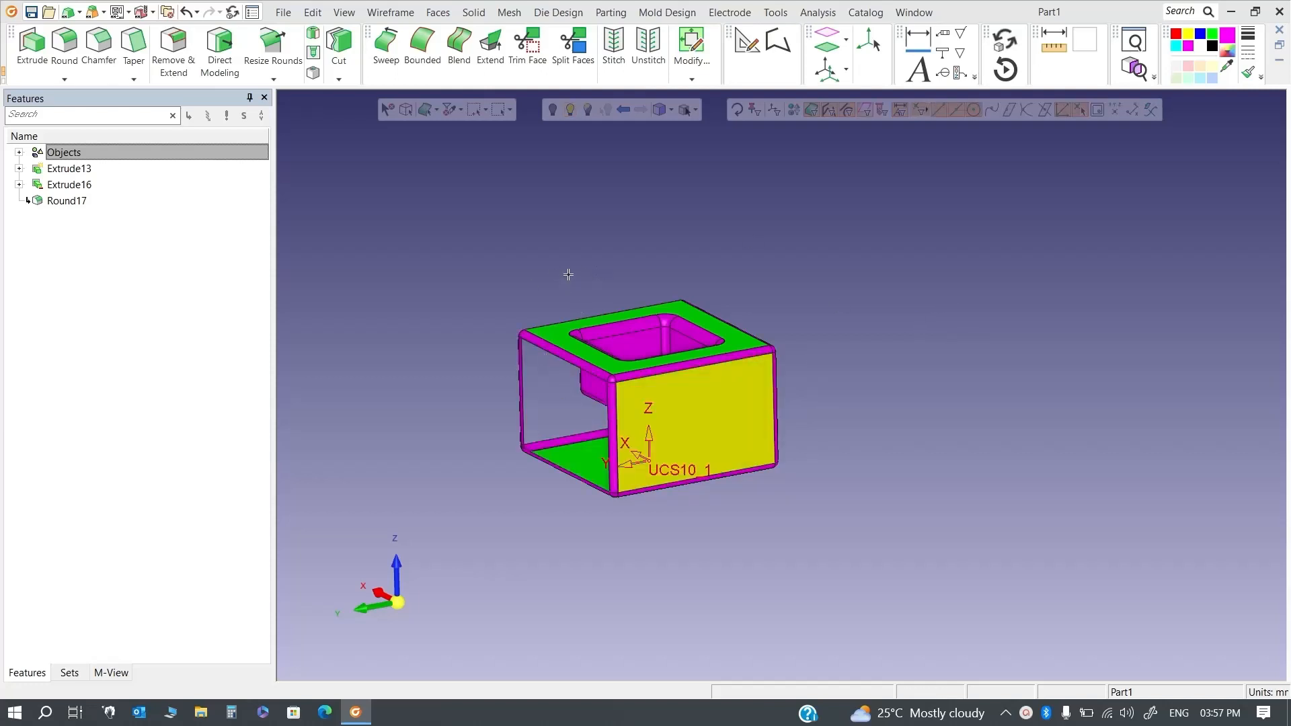
Swap the display to the hidden entities, select all remaining yellow side faces, unhide them, and swap back to the visible set
{"action": "middle_click_drag", "start_coordinate": [569, 274], "coordinate": [614, 286]}
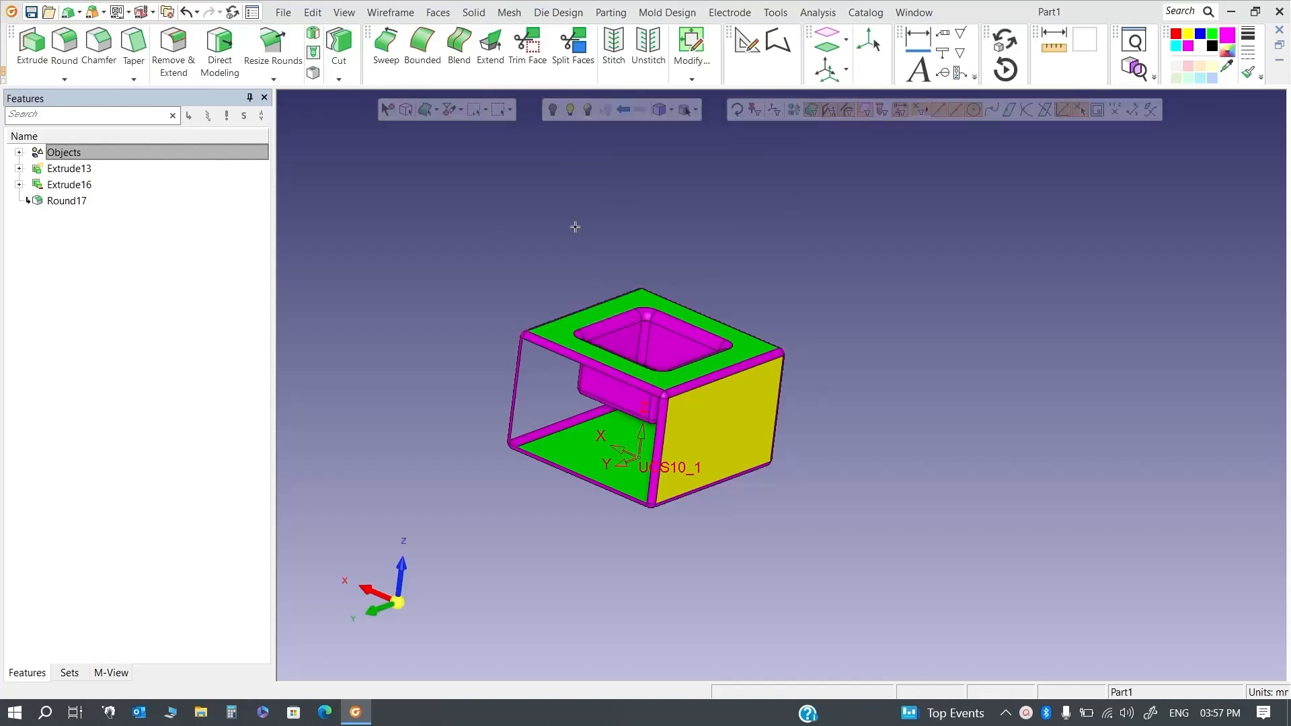
{"action": "left_click", "coordinate": [589, 111]}
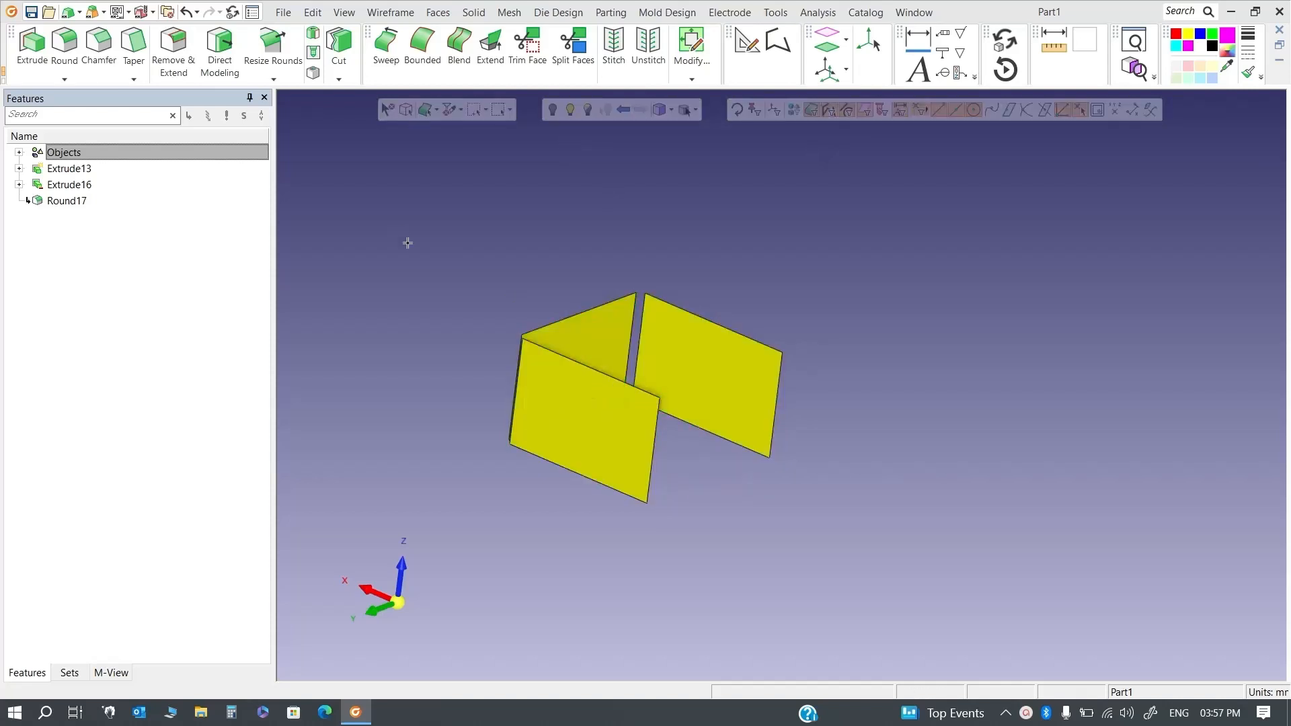
{"action": "left_click_drag", "start_coordinate": [407, 243], "coordinate": [967, 537]}
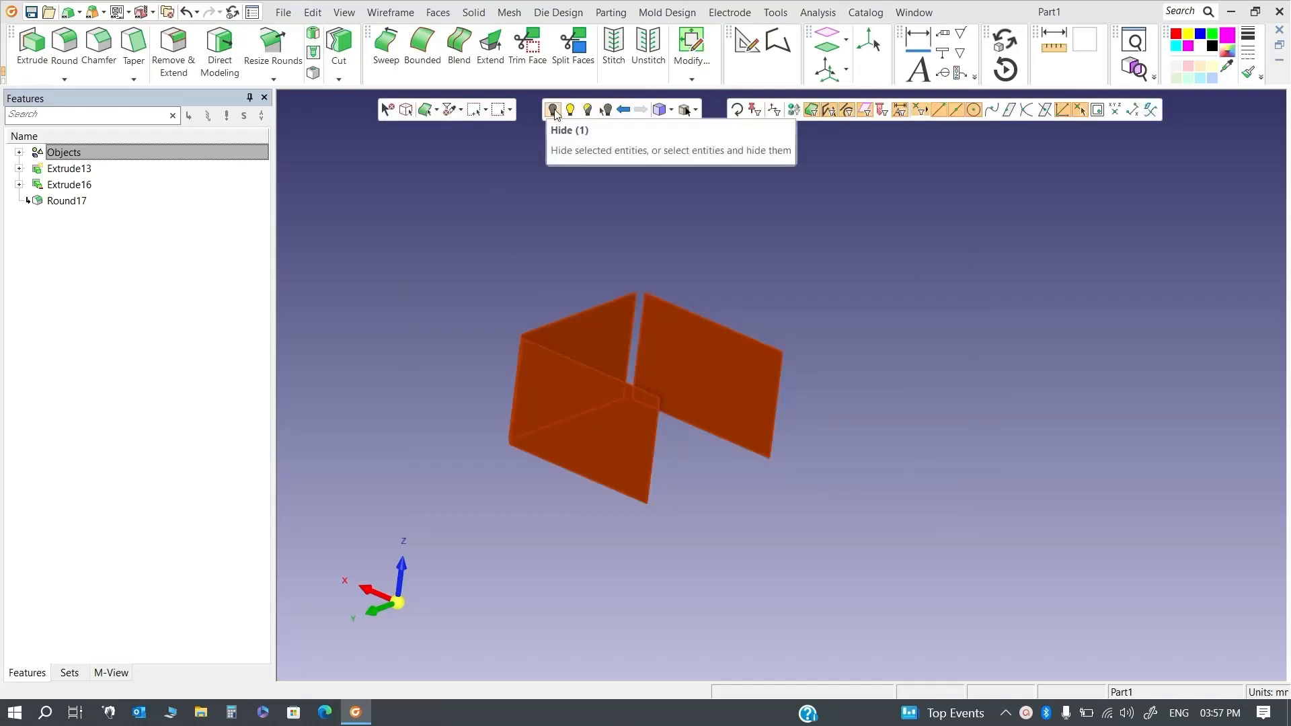
{"action": "left_click", "coordinate": [553, 111]}
{"action": "left_click", "coordinate": [588, 110]}
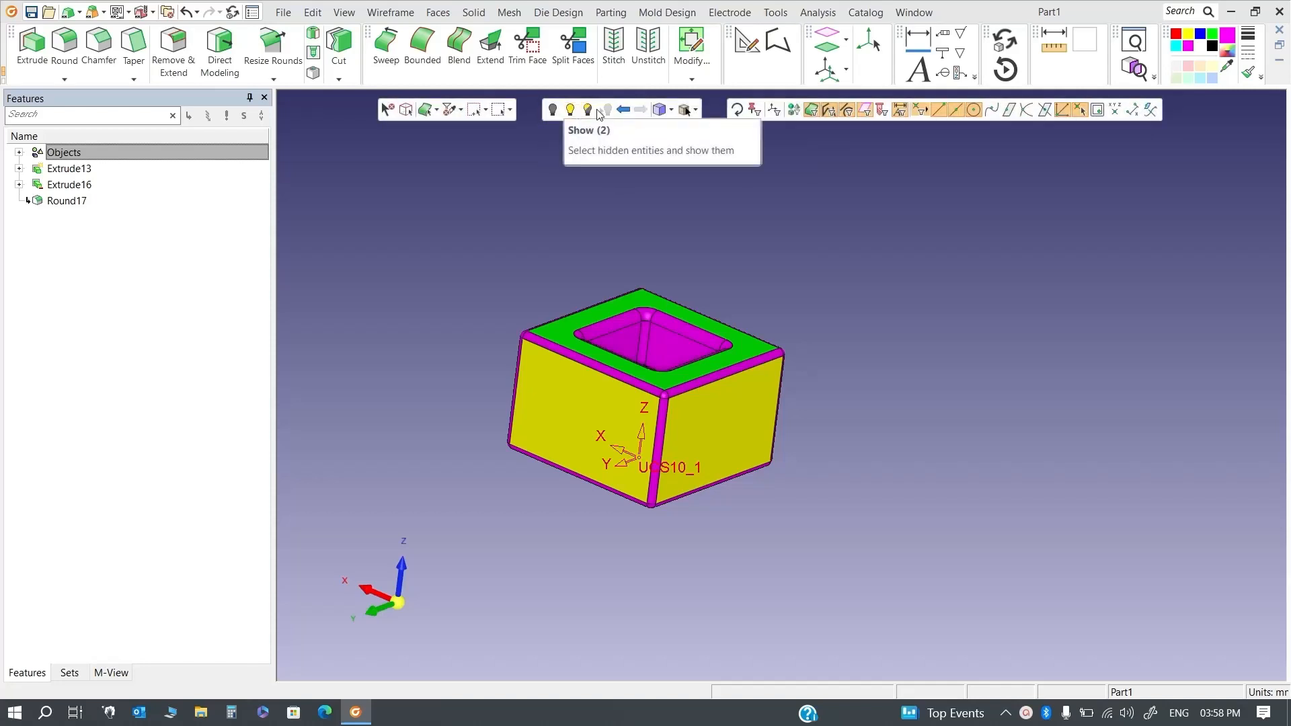
Hide the block's front-right yellow side face and step the visibility history back, forward and back again to show it
{"action": "left_click", "coordinate": [718, 389]}
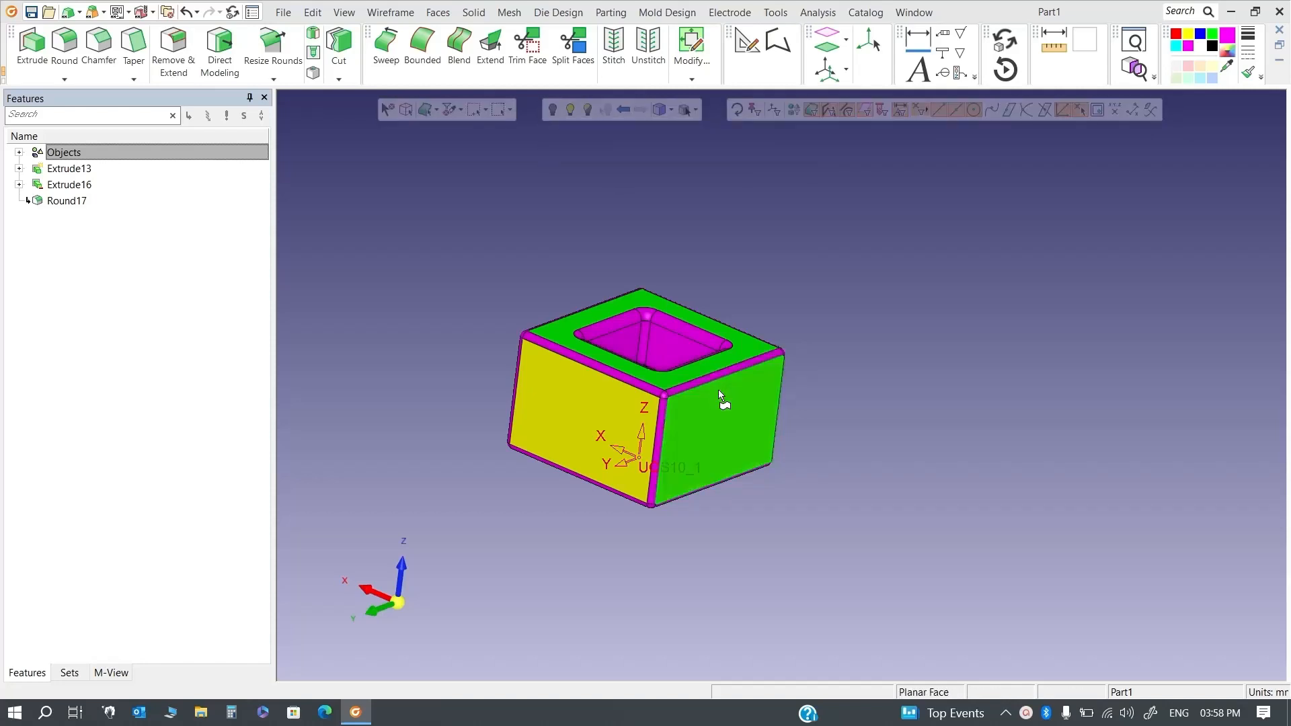
{"action": "left_click", "coordinate": [552, 110]}
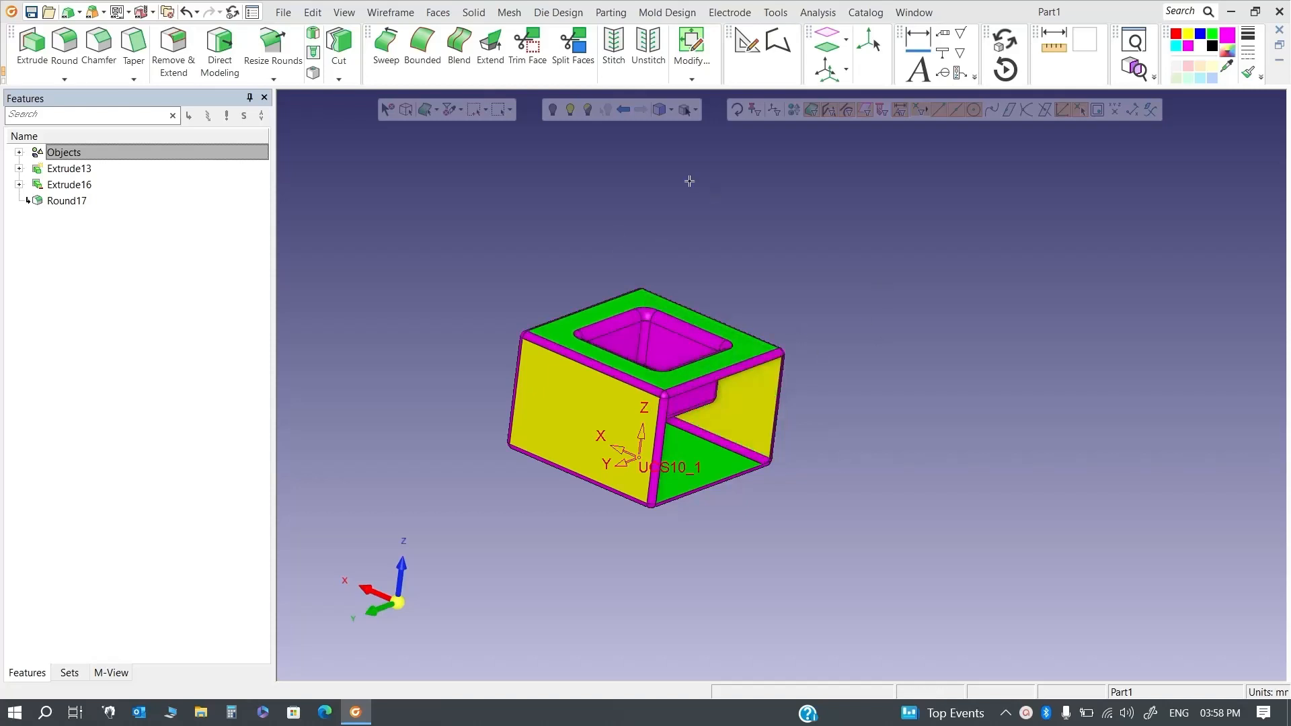
{"action": "left_click", "coordinate": [624, 110]}
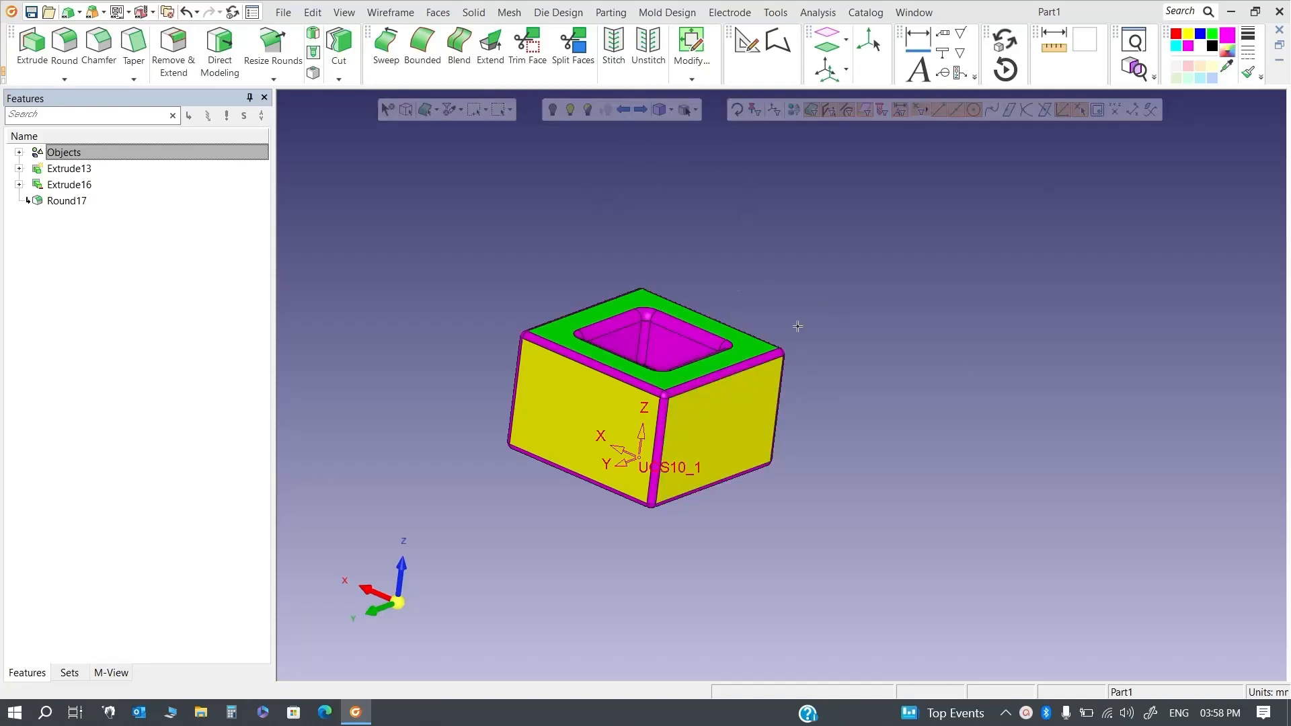
{"action": "left_click", "coordinate": [640, 109]}
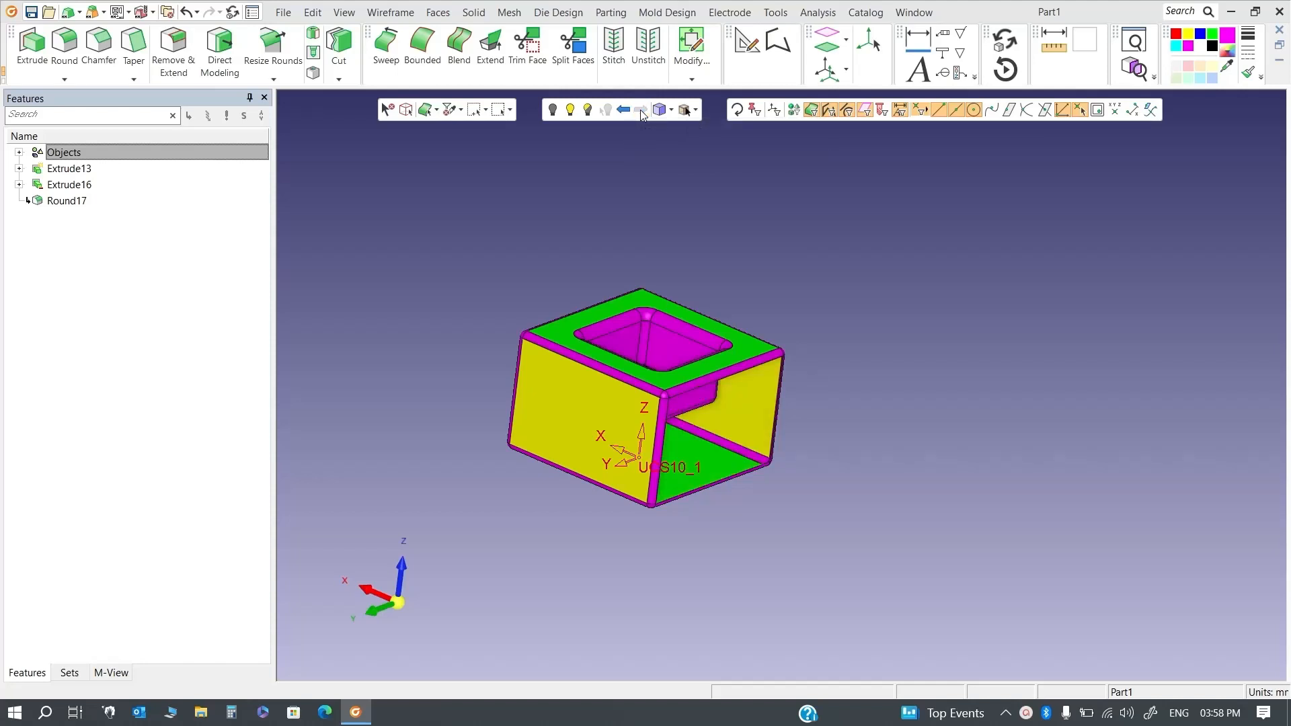
{"action": "left_click", "coordinate": [624, 111]}
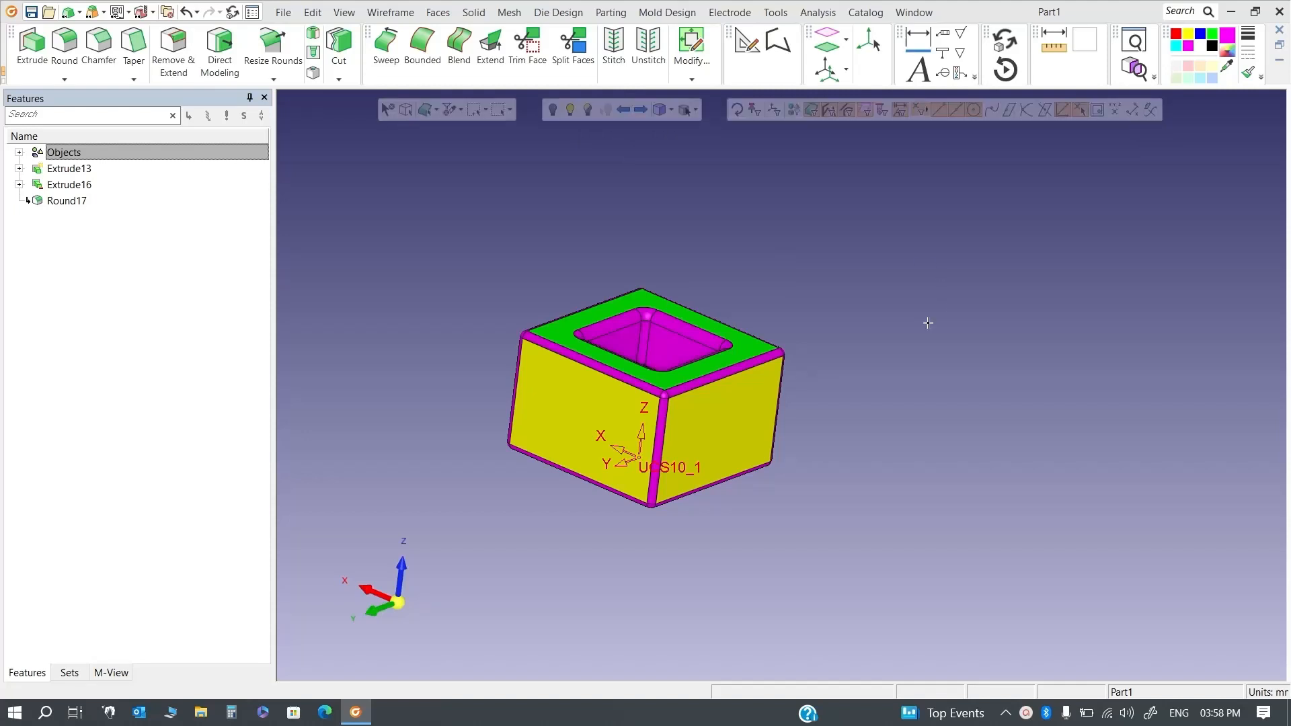
Undo the round feature on the block's edges and redo it
{"action": "key", "text": "ctrl+z"}
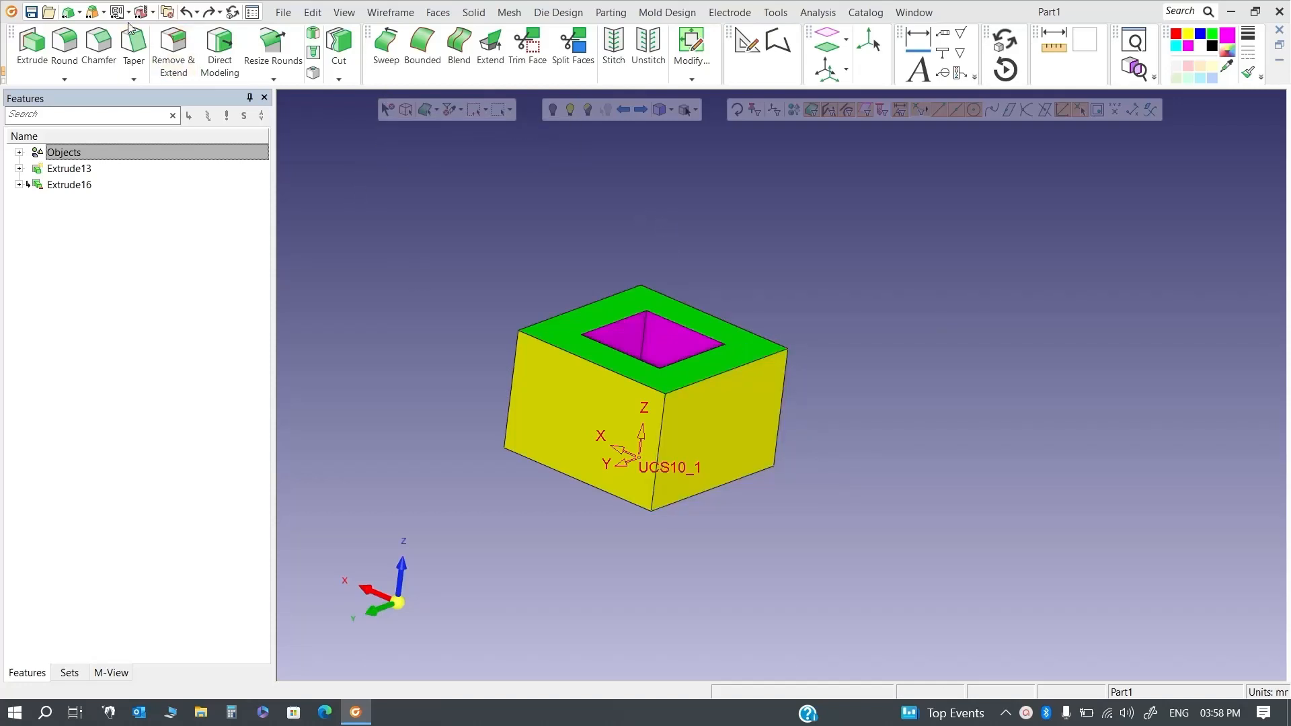
{"action": "left_click", "coordinate": [293, 77]}
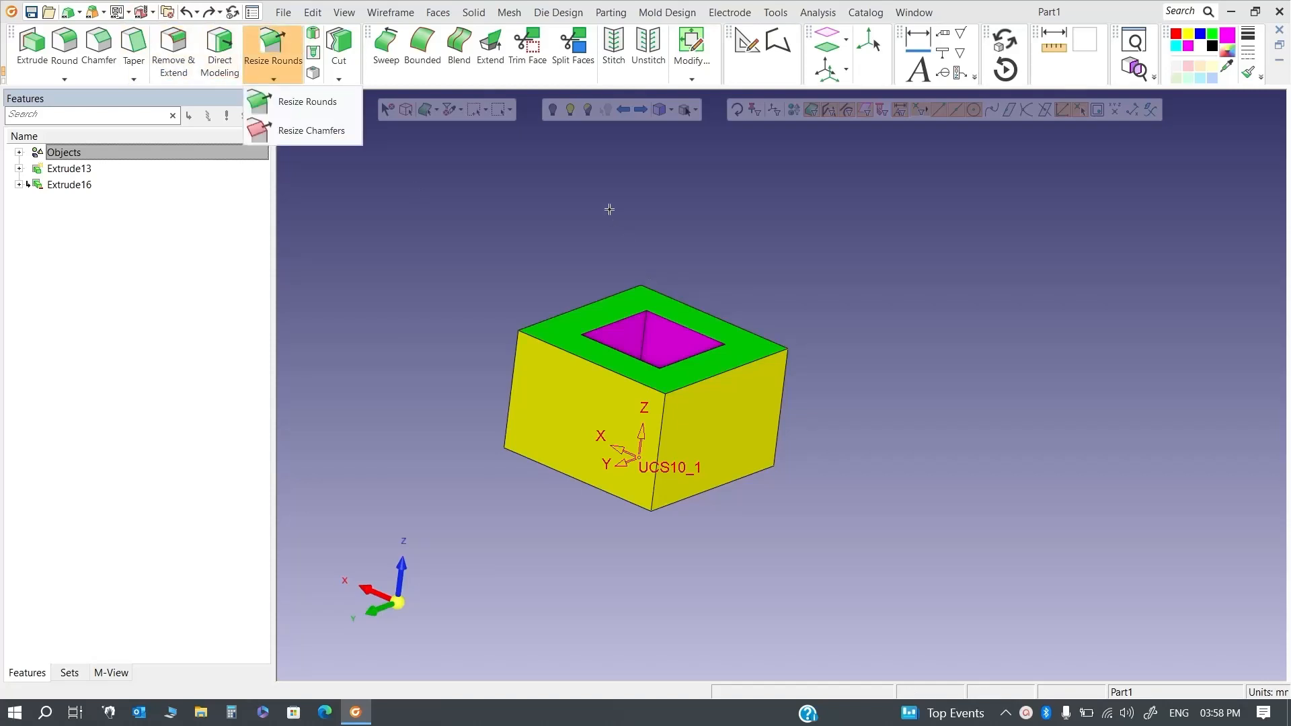
{"action": "left_click", "coordinate": [684, 252]}
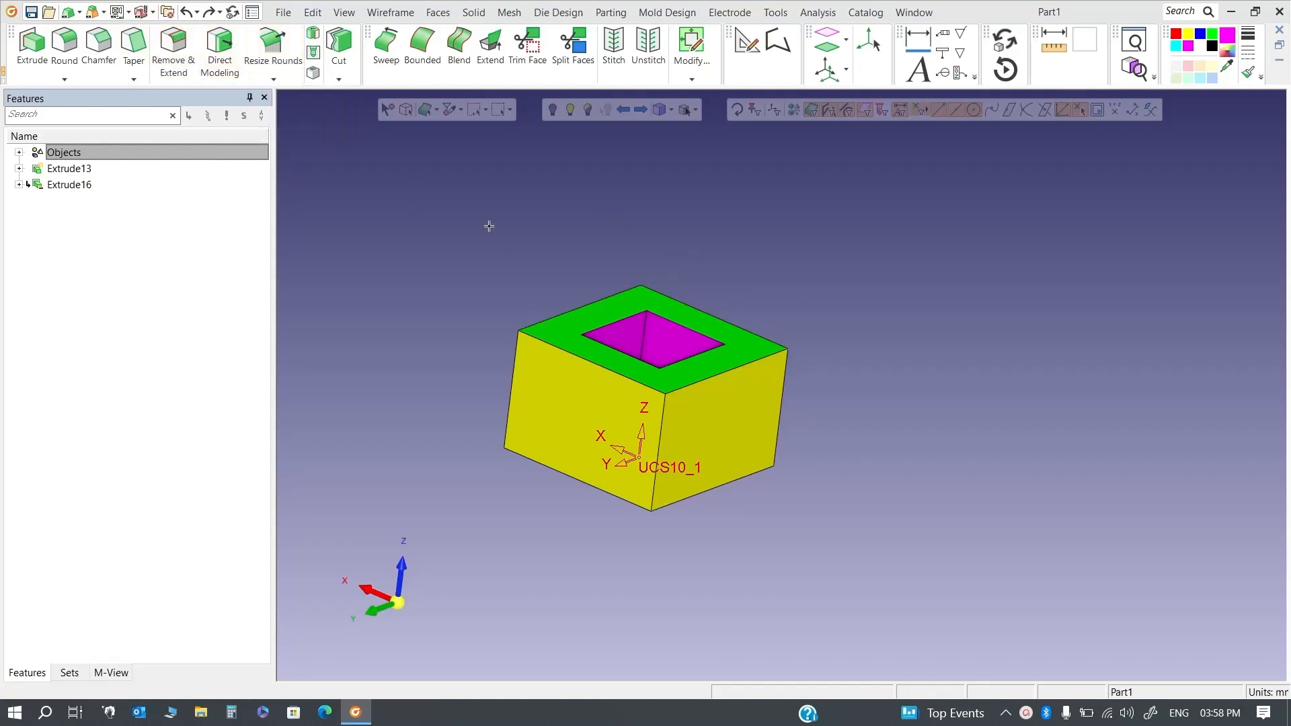
{"action": "left_click", "coordinate": [210, 14]}
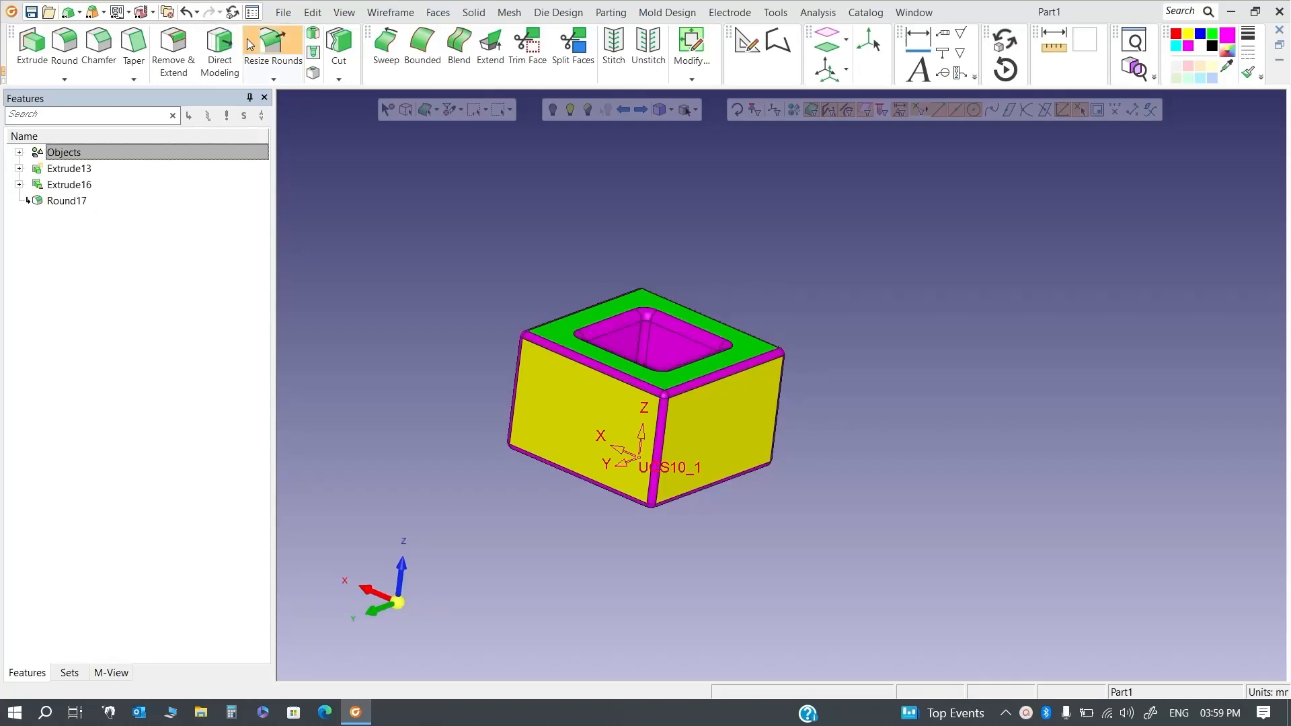
Step backward and forward through the hide/show history, finishing at the state that shows the complete block
{"action": "left_click", "coordinate": [624, 111]}
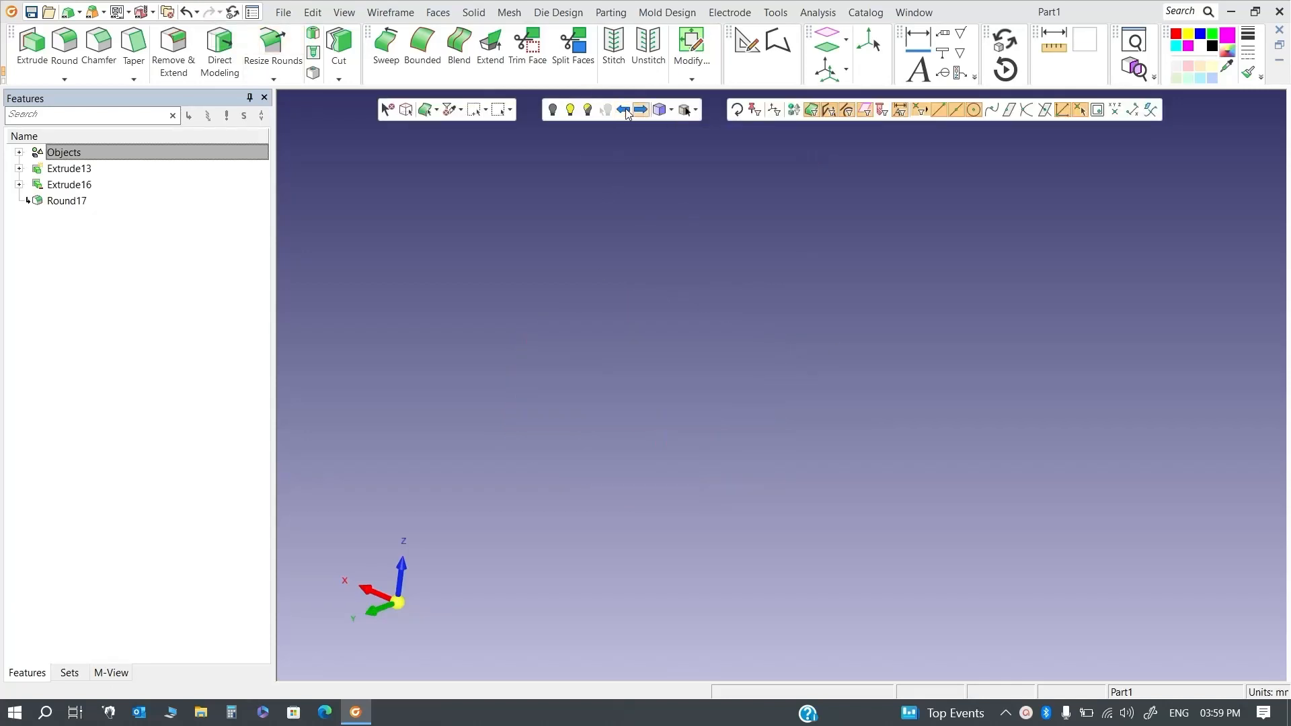
{"action": "left_click", "coordinate": [640, 110]}
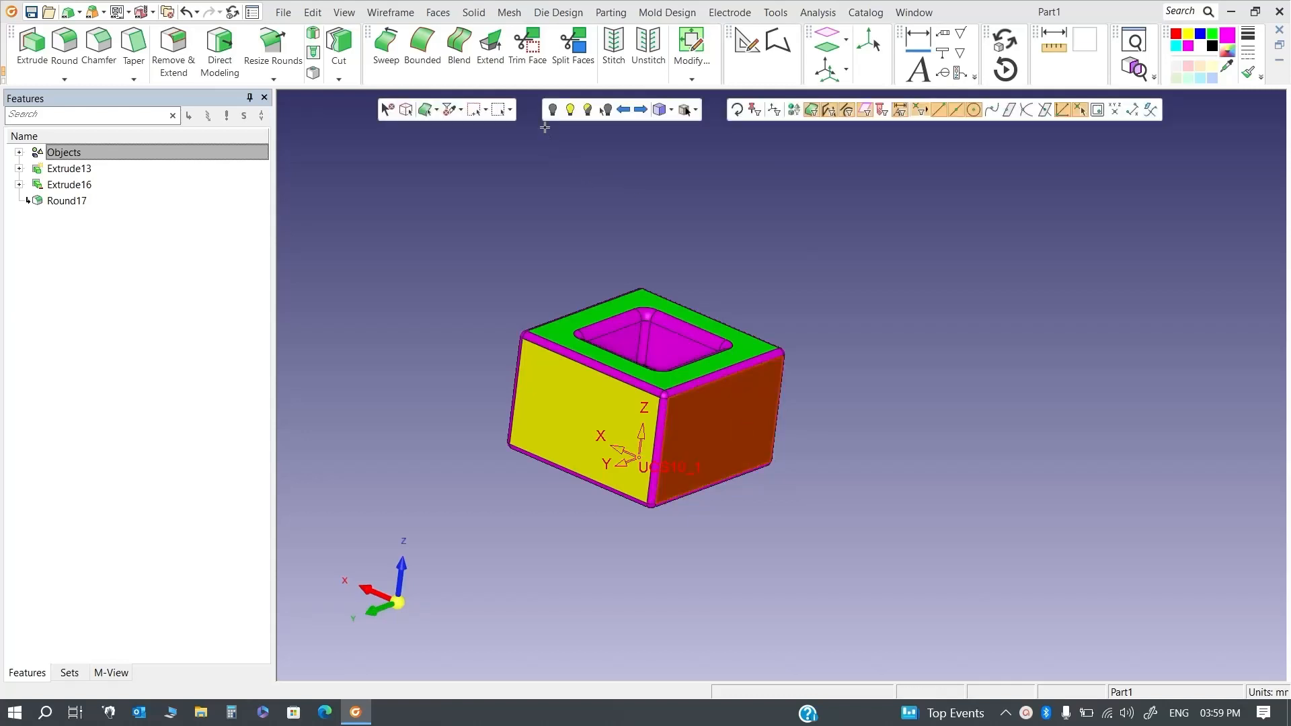
{"action": "left_click", "coordinate": [626, 110]}
{"action": "left_click", "coordinate": [625, 110]}
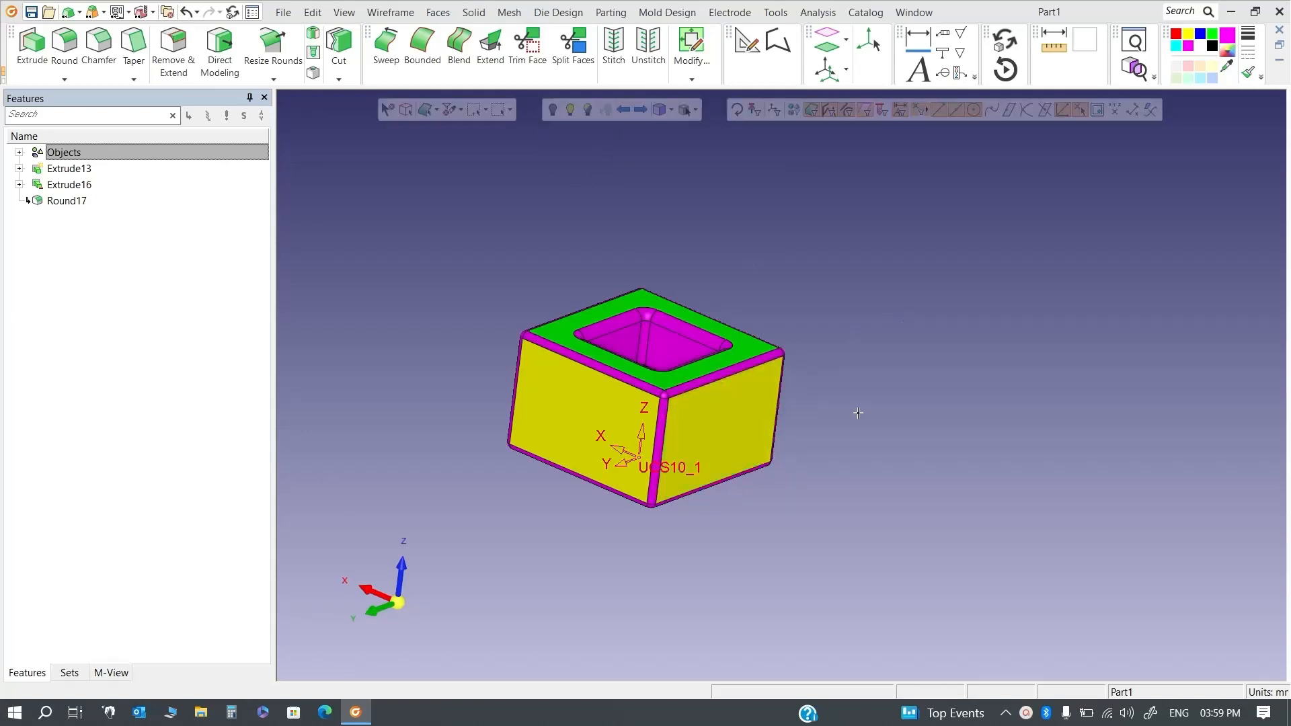
View the block in the Wireframe and Hidden Lines shading modes, and return it to full shading
{"action": "left_click", "coordinate": [670, 109]}
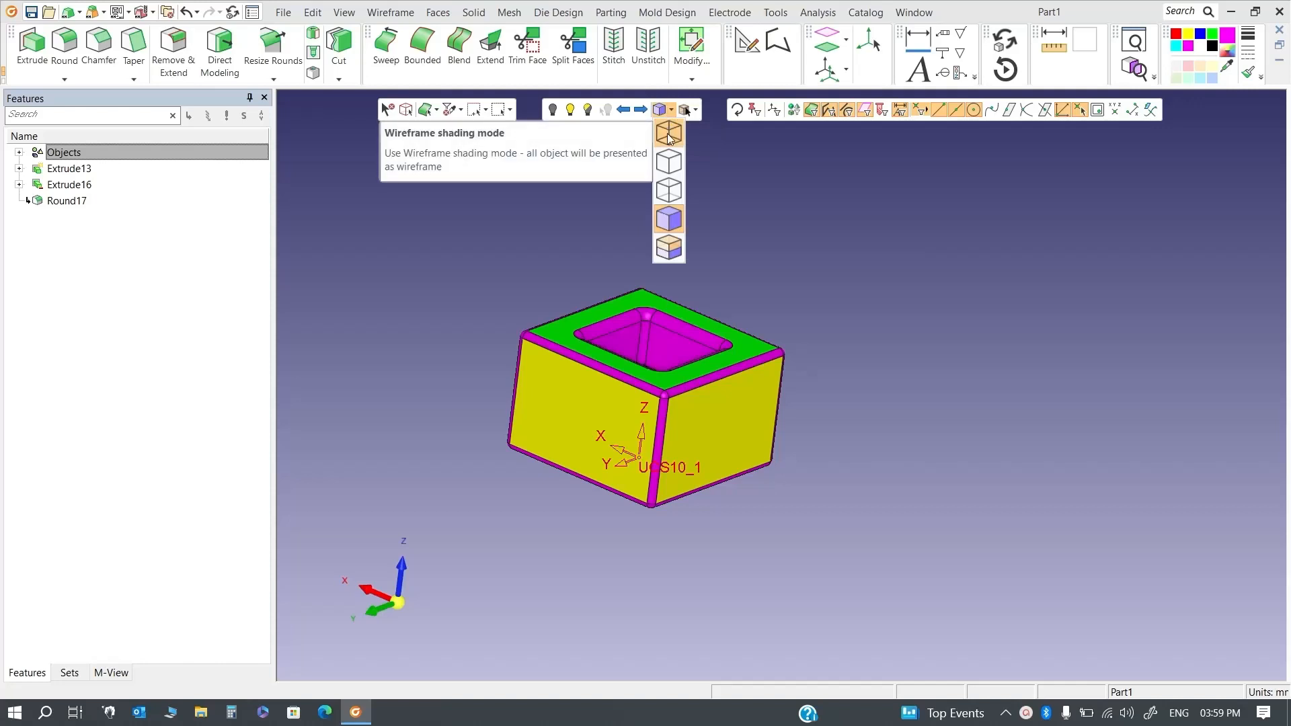
{"action": "left_click", "coordinate": [669, 134]}
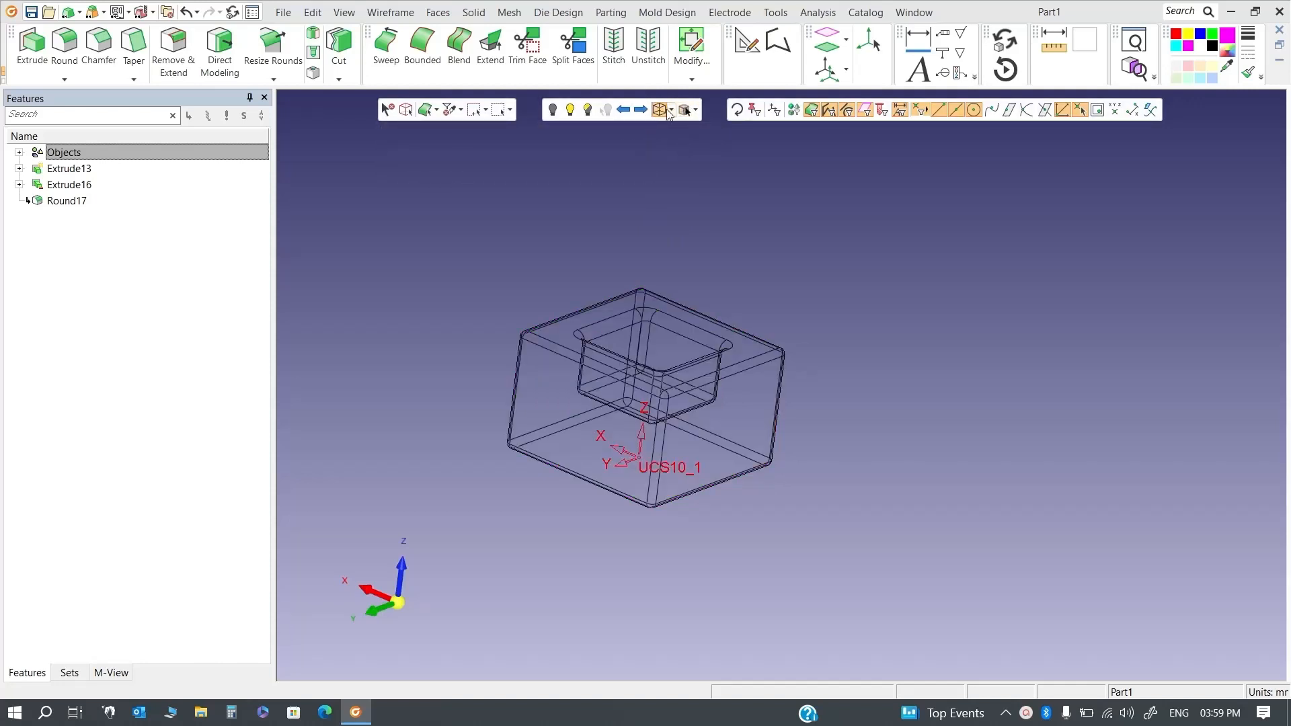
{"action": "left_click", "coordinate": [671, 111]}
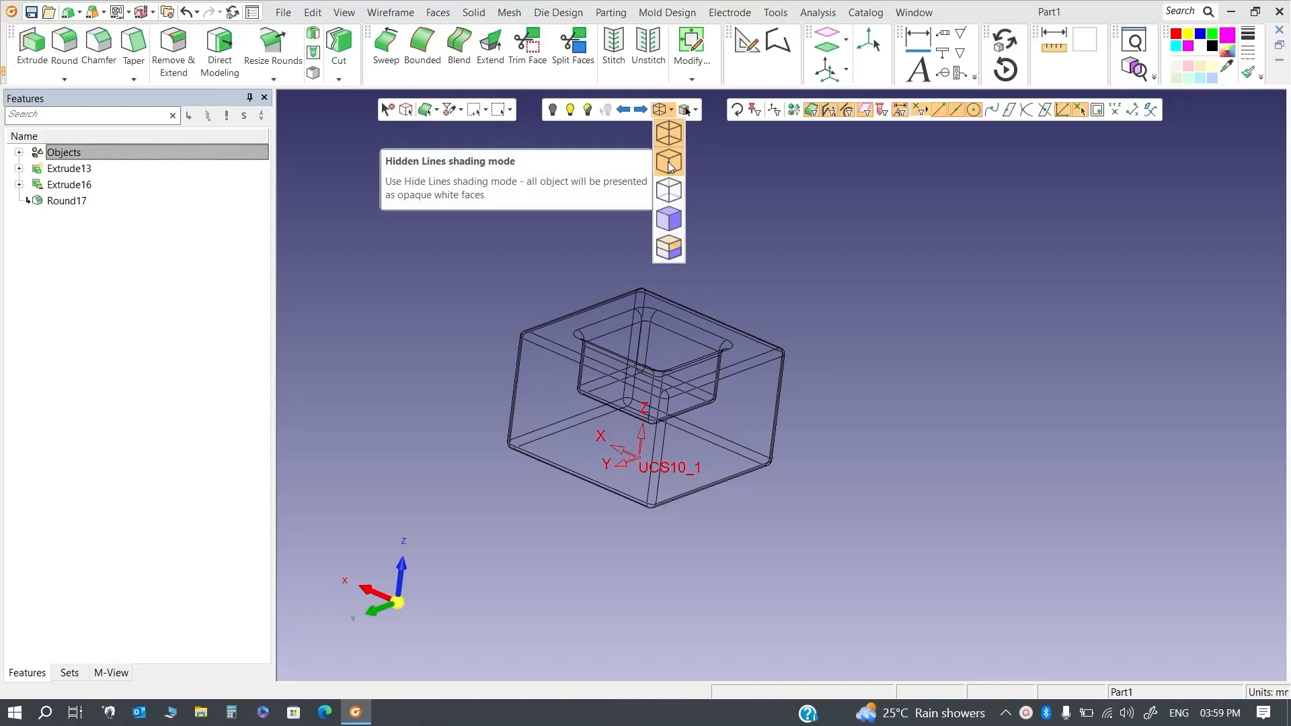
{"action": "left_click", "coordinate": [668, 161]}
{"action": "left_click", "coordinate": [670, 110]}
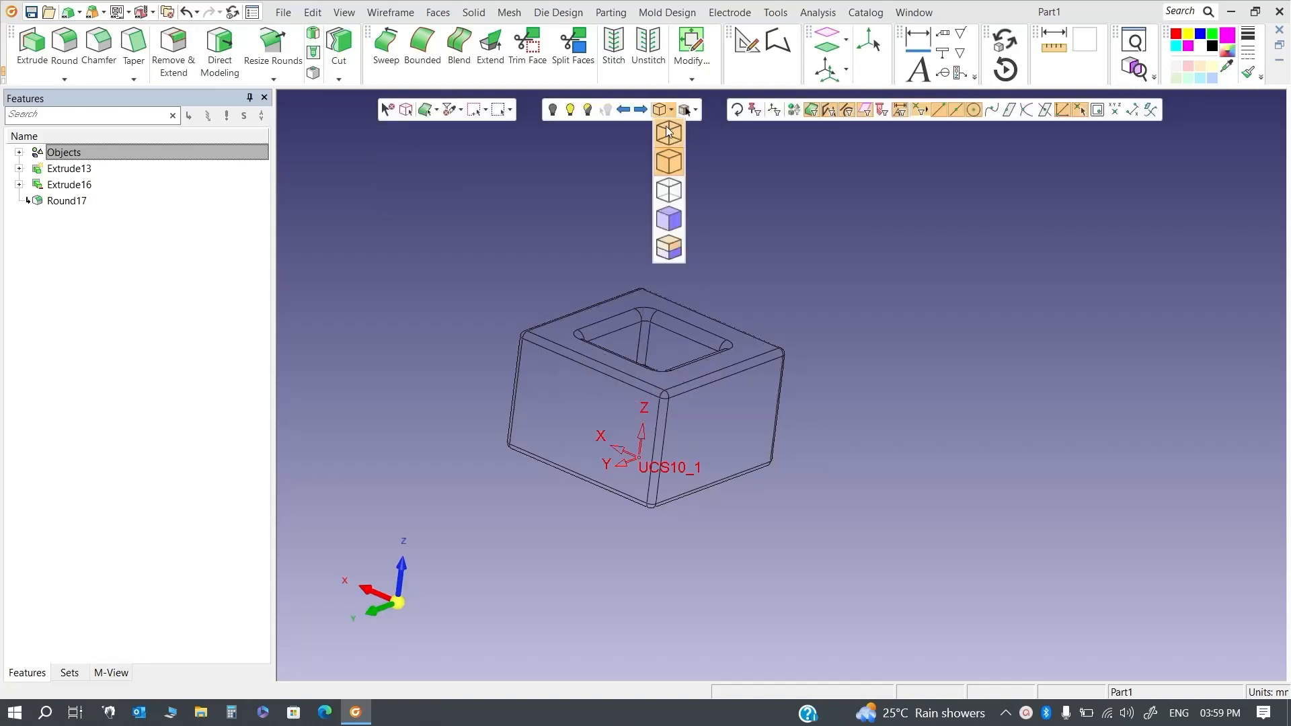
{"action": "left_click", "coordinate": [756, 189]}
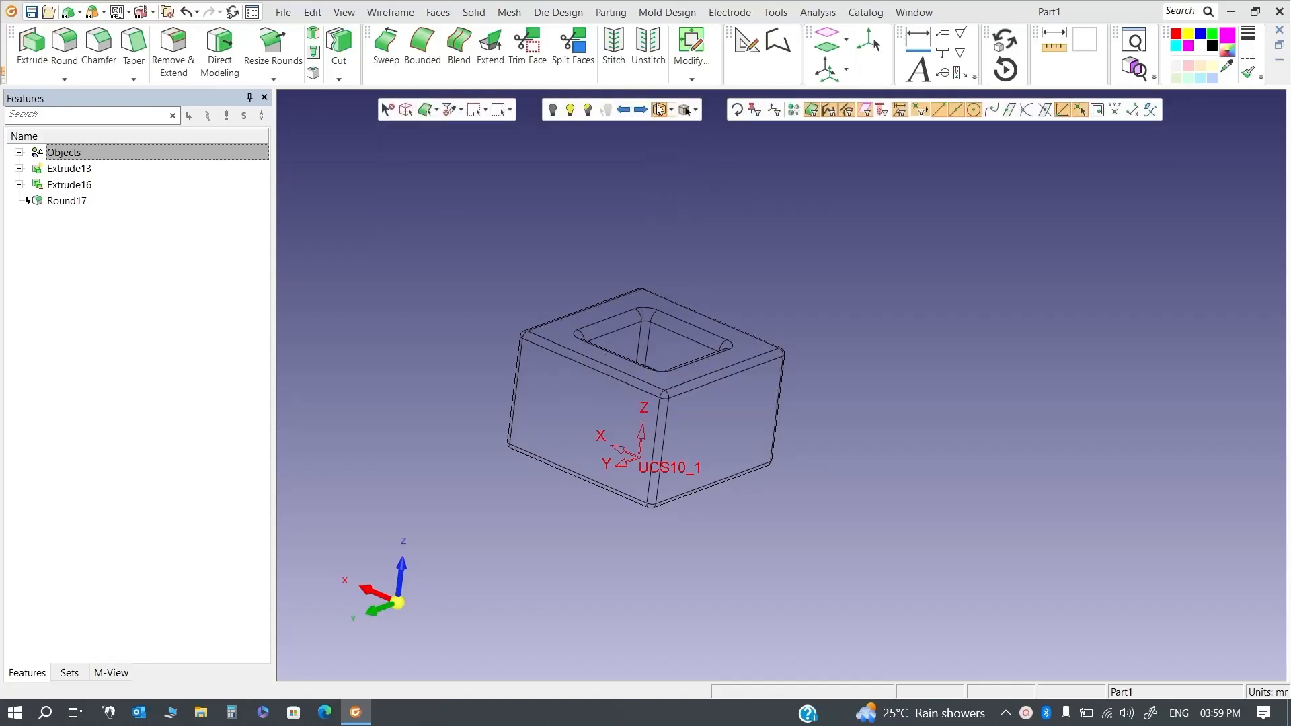
{"action": "left_click", "coordinate": [659, 111]}
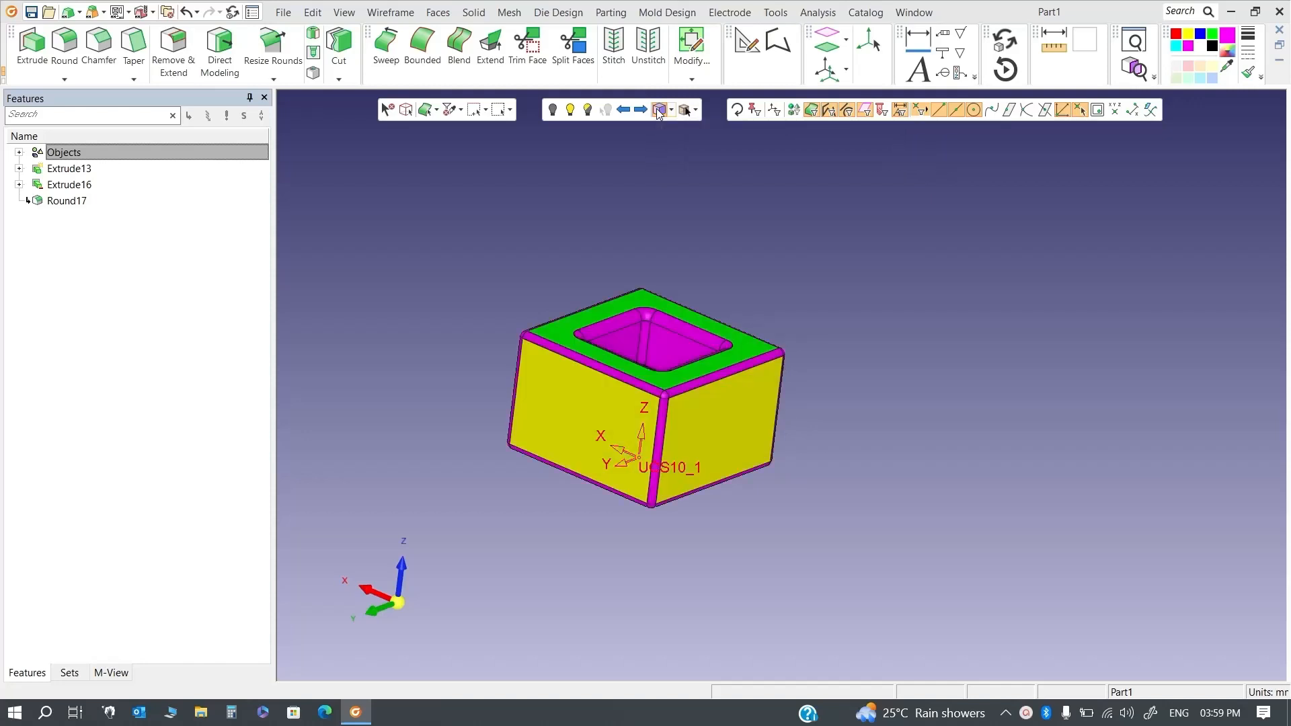
{"action": "left_click", "coordinate": [659, 111]}
Make the block's front-right side face translucent with Render Mode & Transparency, adjusting the transparency so the pocket shows through
{"action": "left_click", "coordinate": [696, 110]}
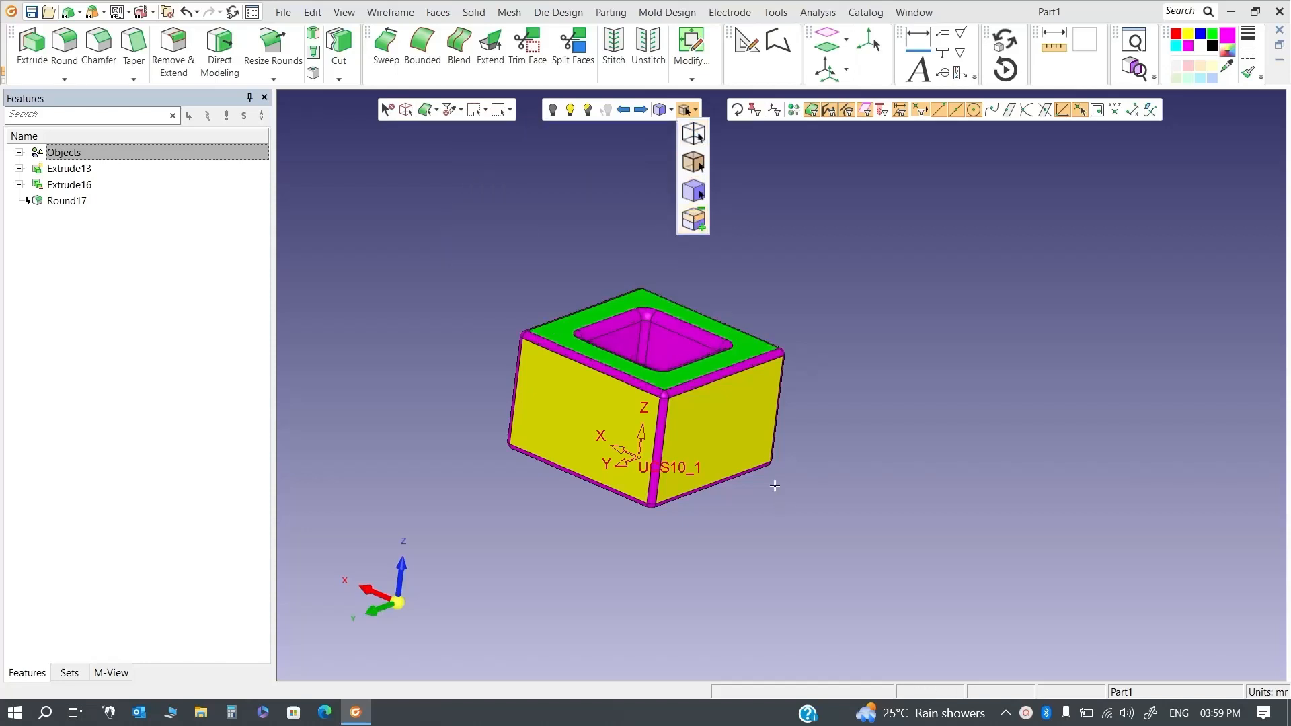
{"action": "left_click", "coordinate": [740, 426]}
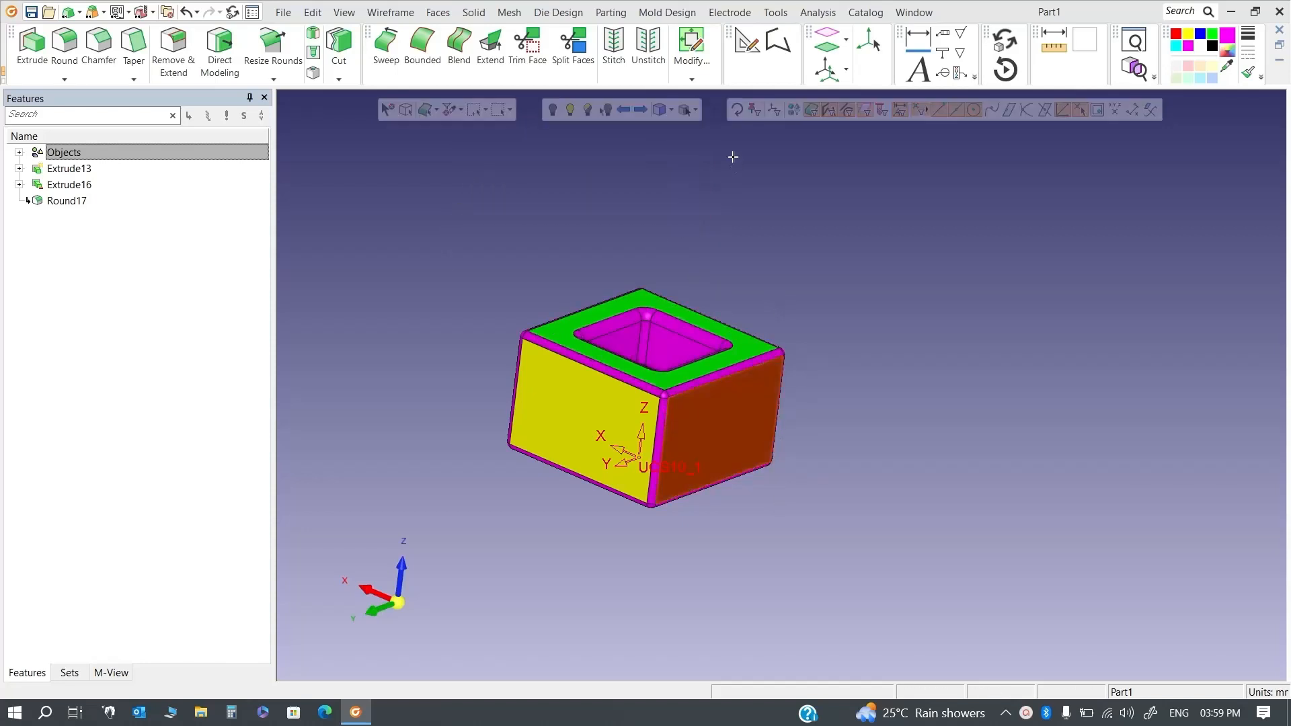
{"action": "left_click", "coordinate": [692, 111]}
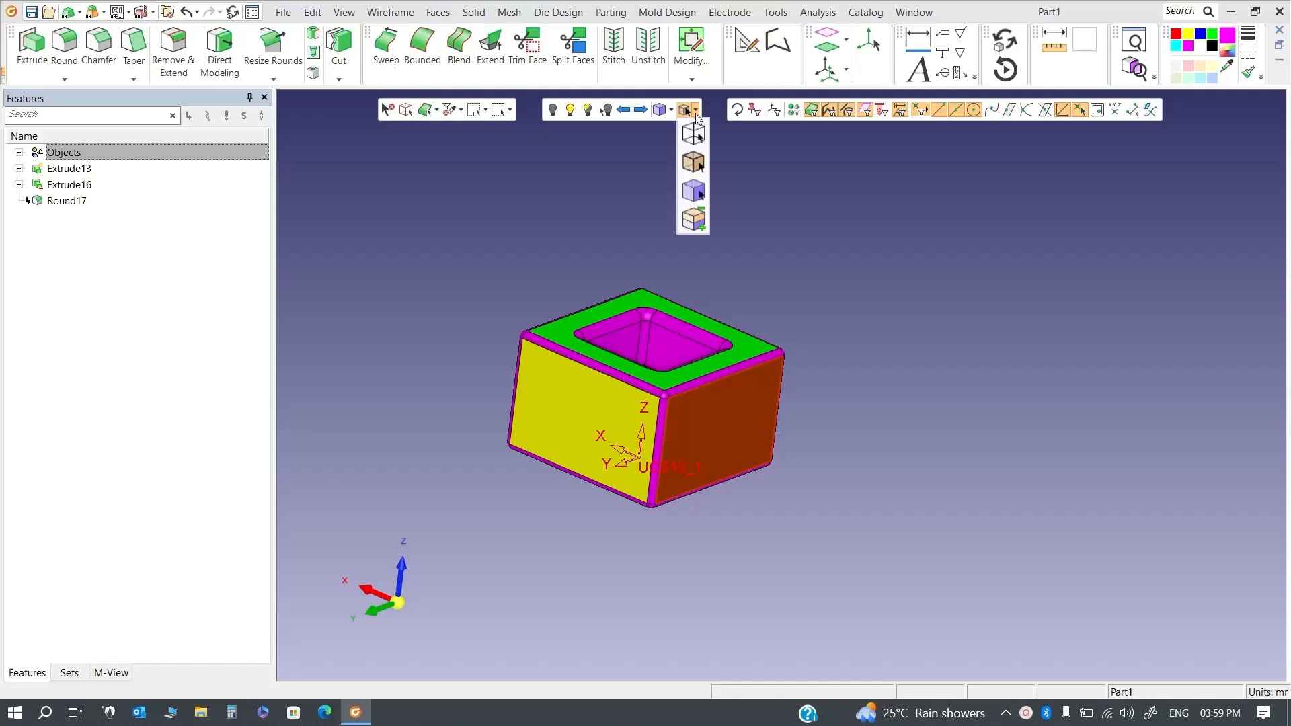
{"action": "left_click", "coordinate": [693, 220]}
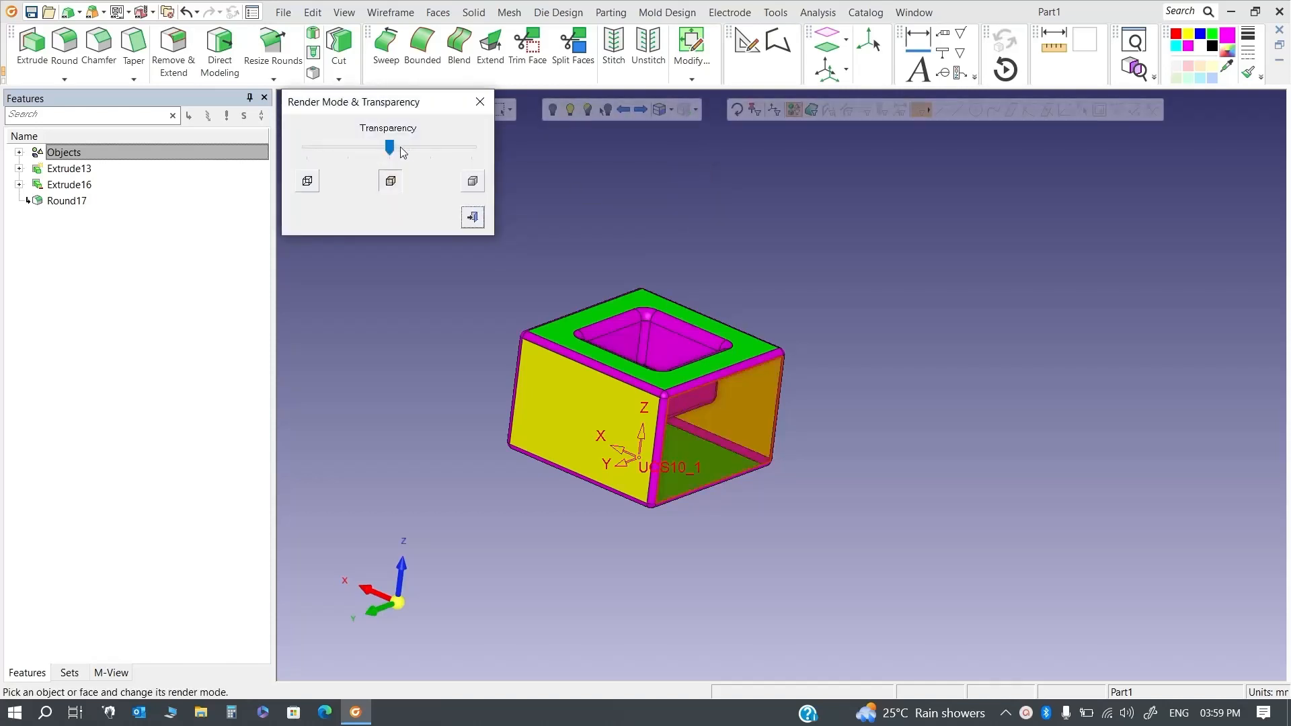
{"action": "left_click_drag", "start_coordinate": [390, 150], "coordinate": [365, 151]}
{"action": "left_click", "coordinate": [472, 217]}
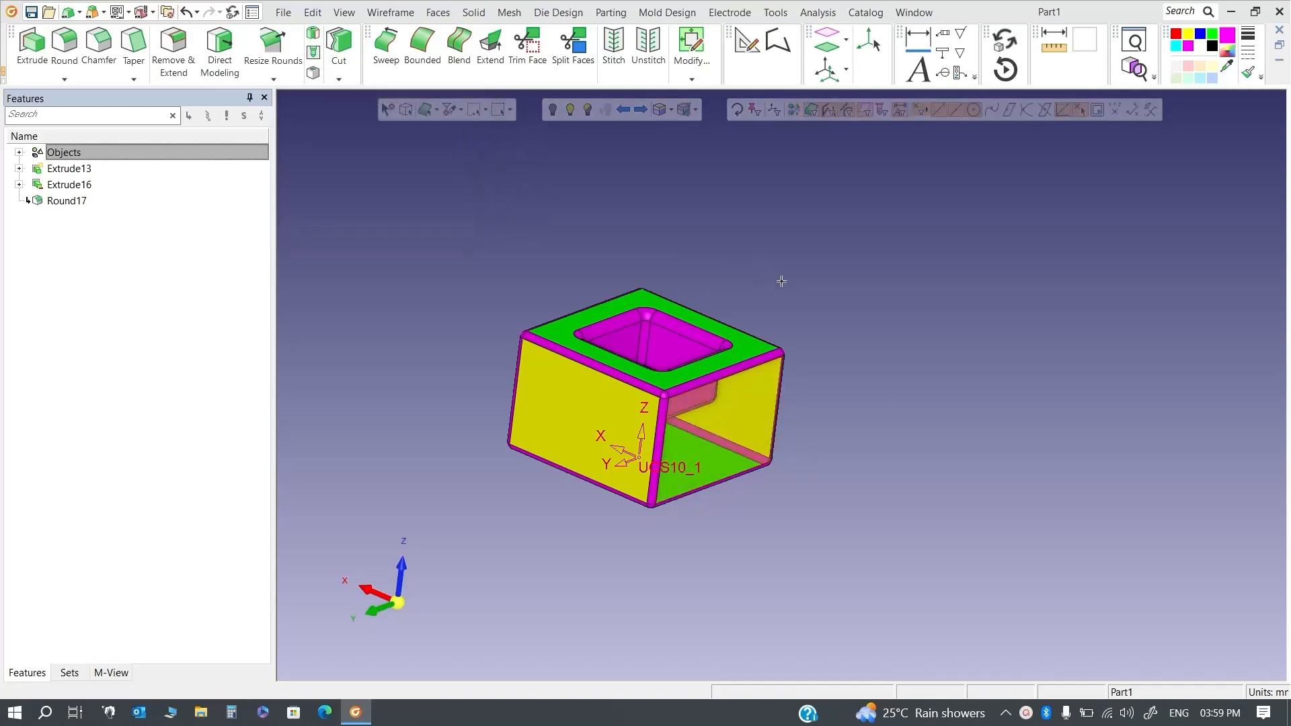
{"action": "middle_click_drag", "start_coordinate": [782, 459], "coordinate": [833, 507]}
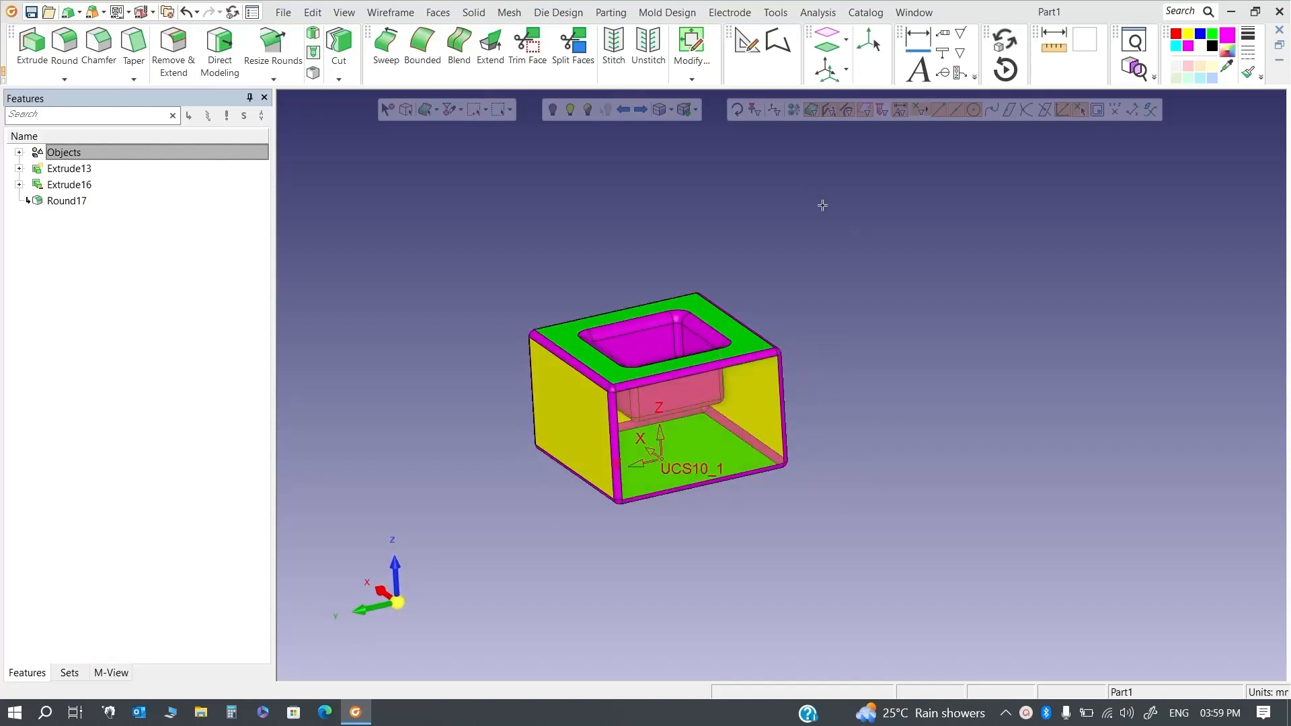
Compare full shading of the whole block with the mixed shading mode that shows the front side face as translucent
{"action": "left_click", "coordinate": [671, 114]}
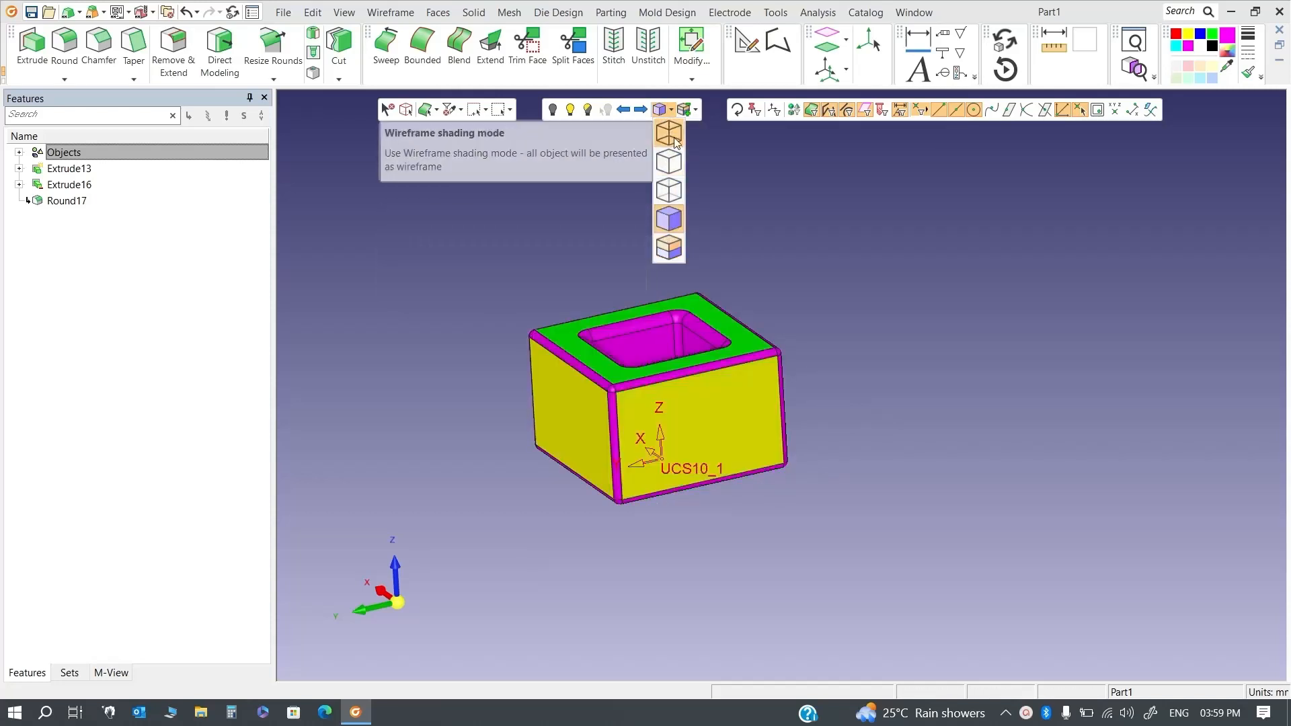
{"action": "left_click", "coordinate": [662, 116]}
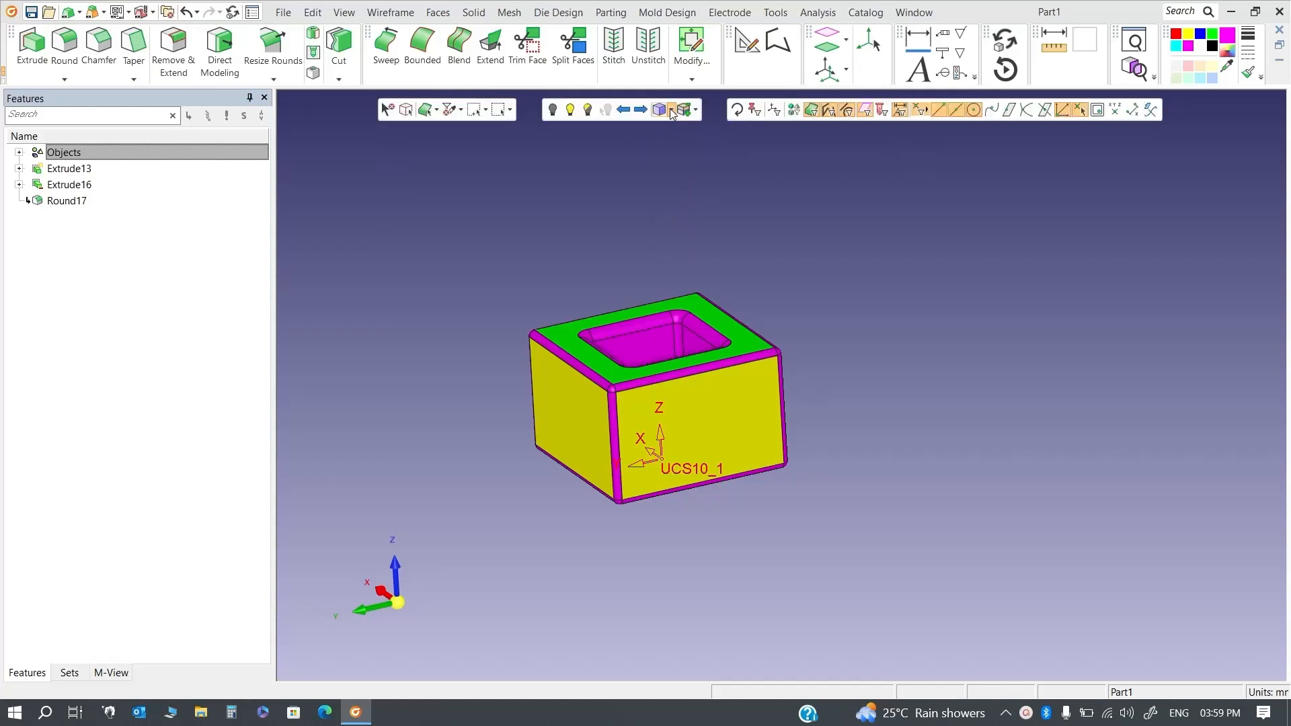
{"action": "left_click", "coordinate": [671, 110]}
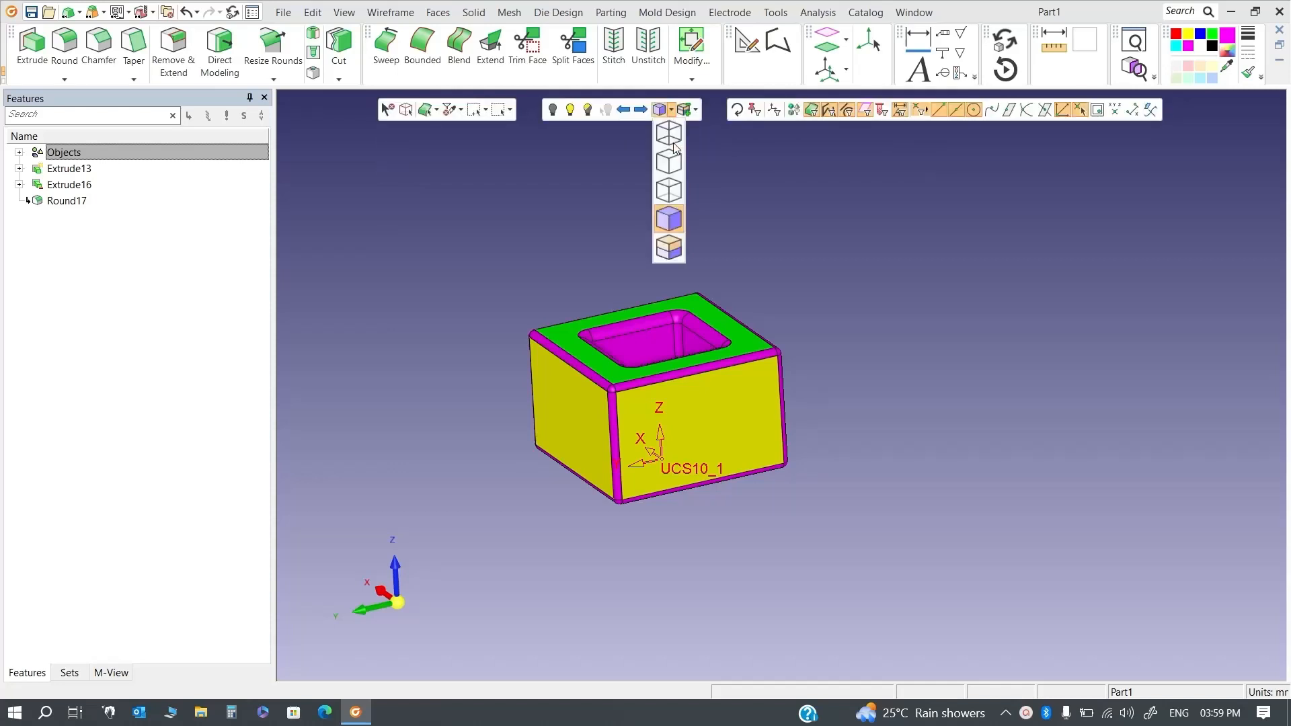
{"action": "left_click", "coordinate": [673, 250]}
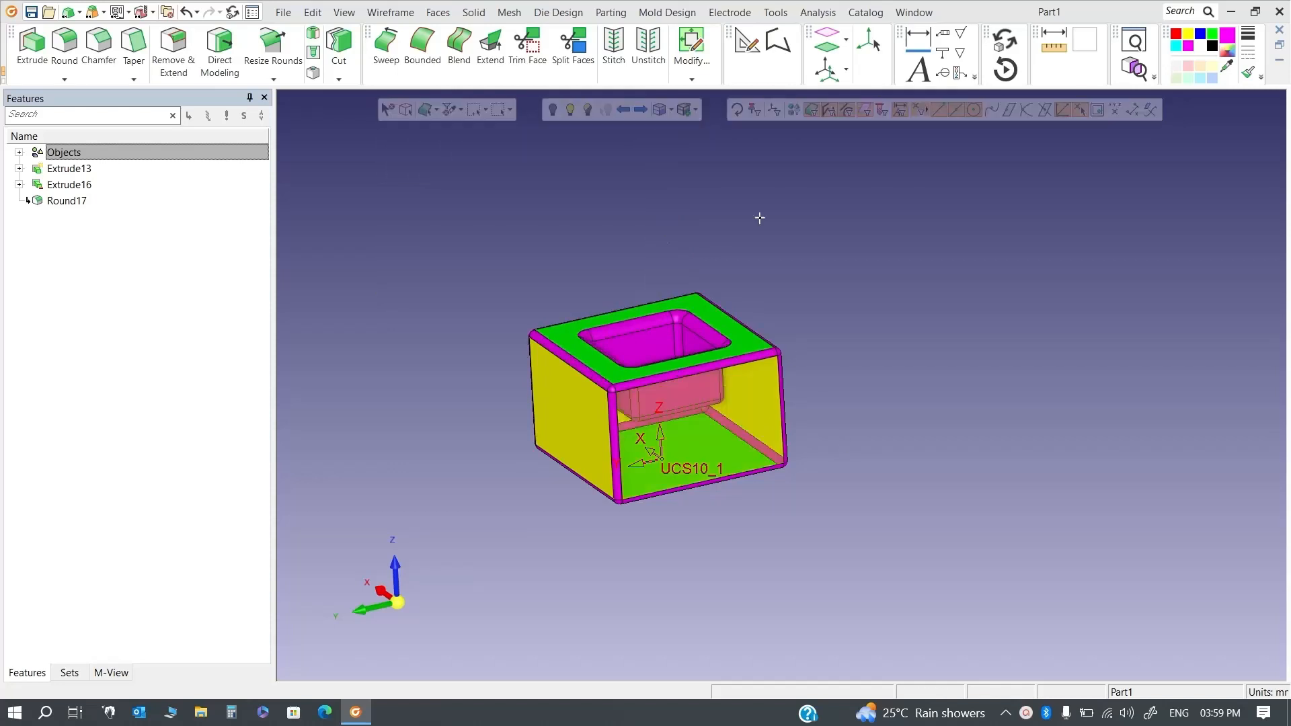
{"action": "left_click", "coordinate": [696, 111]}
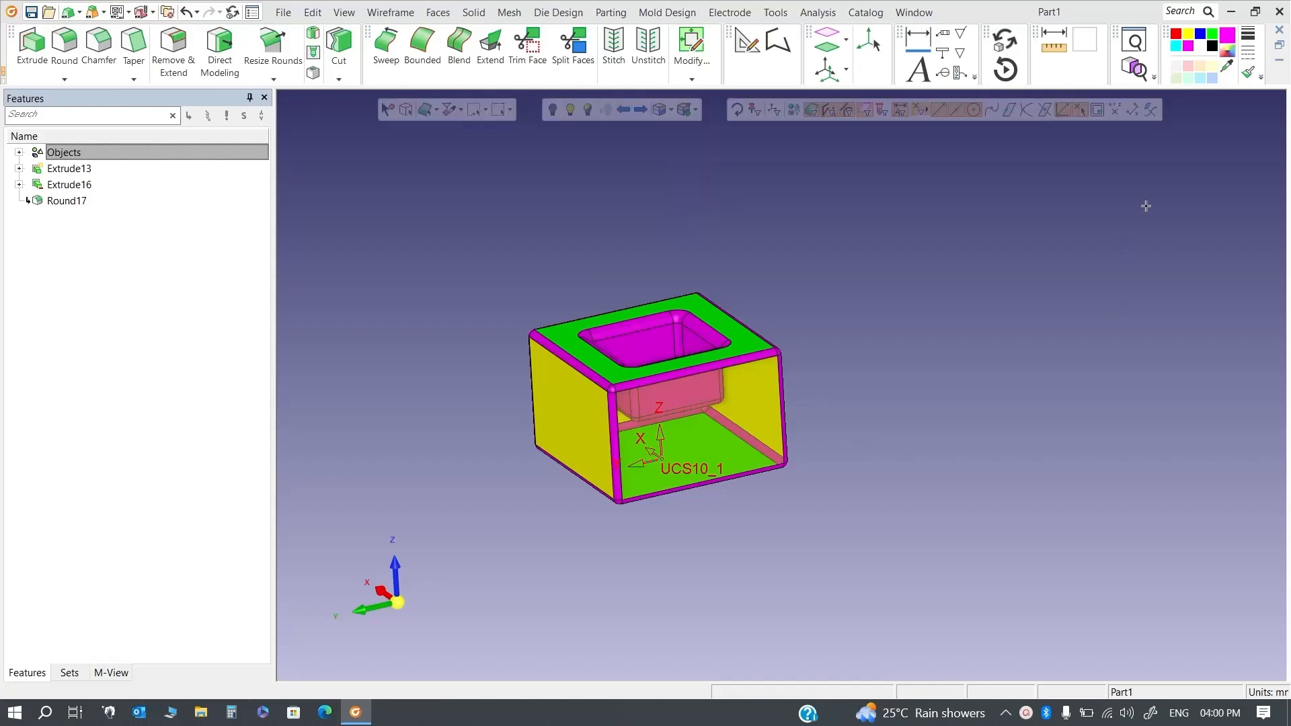